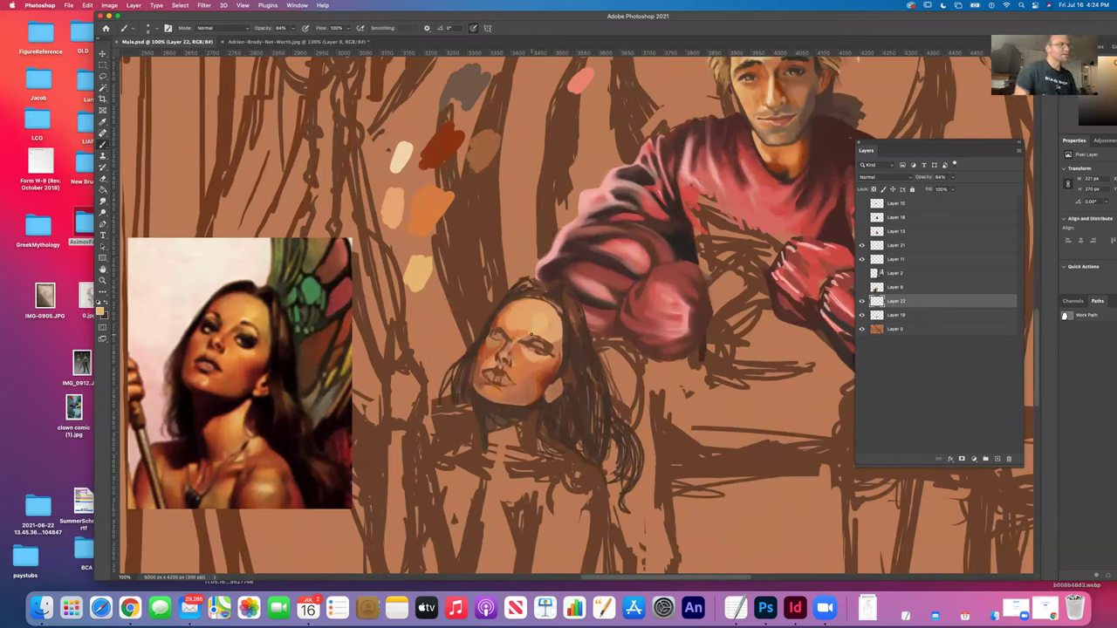
Examine the whole composition and the woman's painted face beside its reference painting at several magnifications.
drag(527, 379, 564, 416)
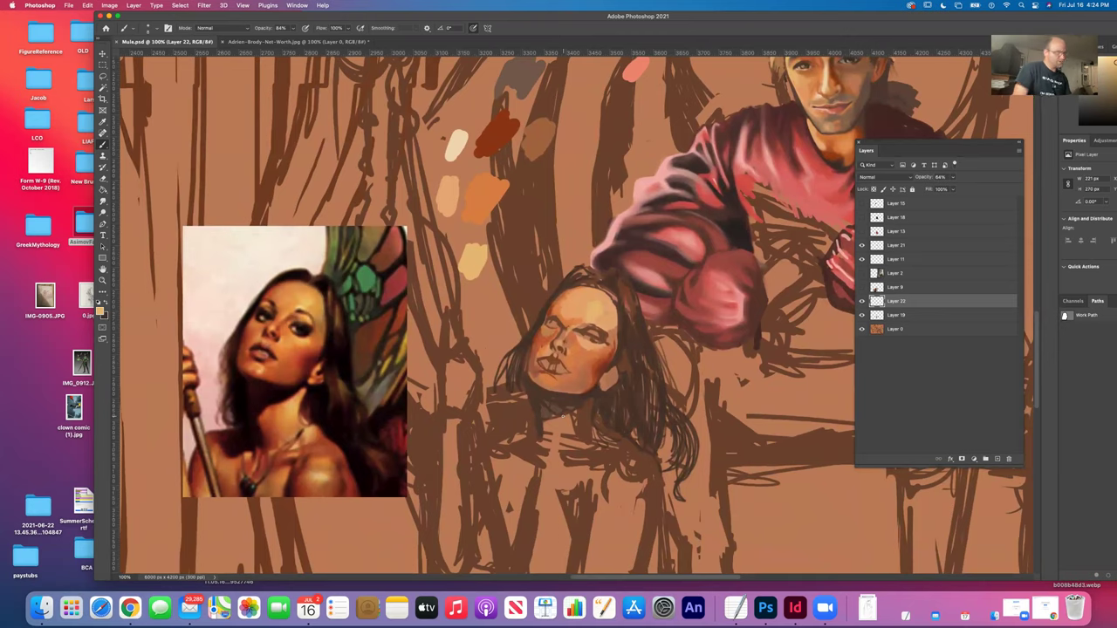
key(super+minus)
key(super+minus)
key(super+minus)
key(super+minus)
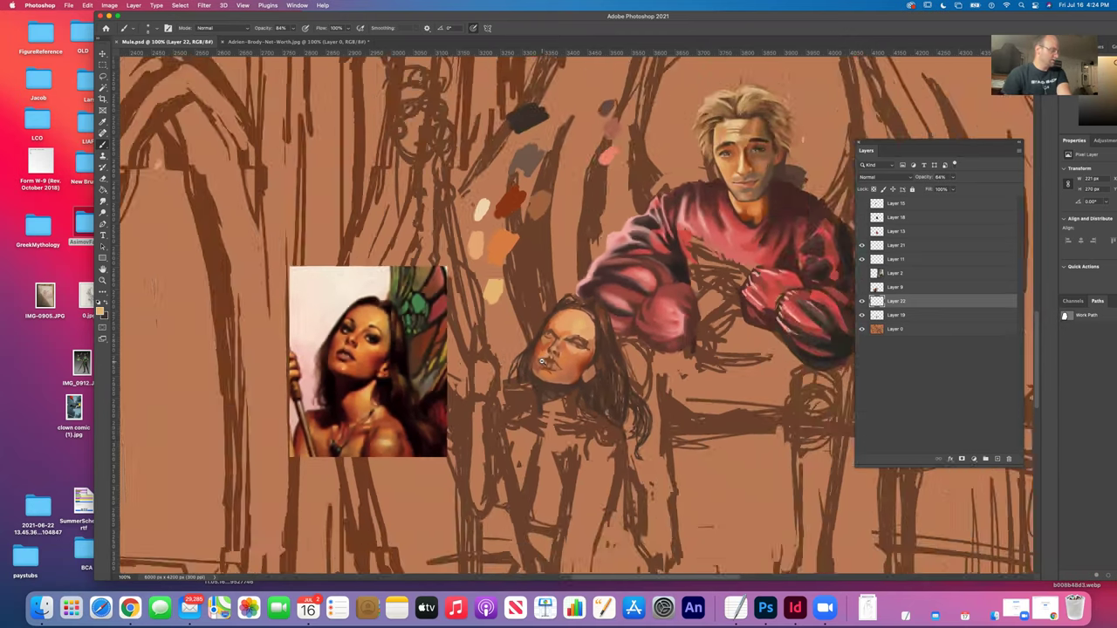
key(super+plus)
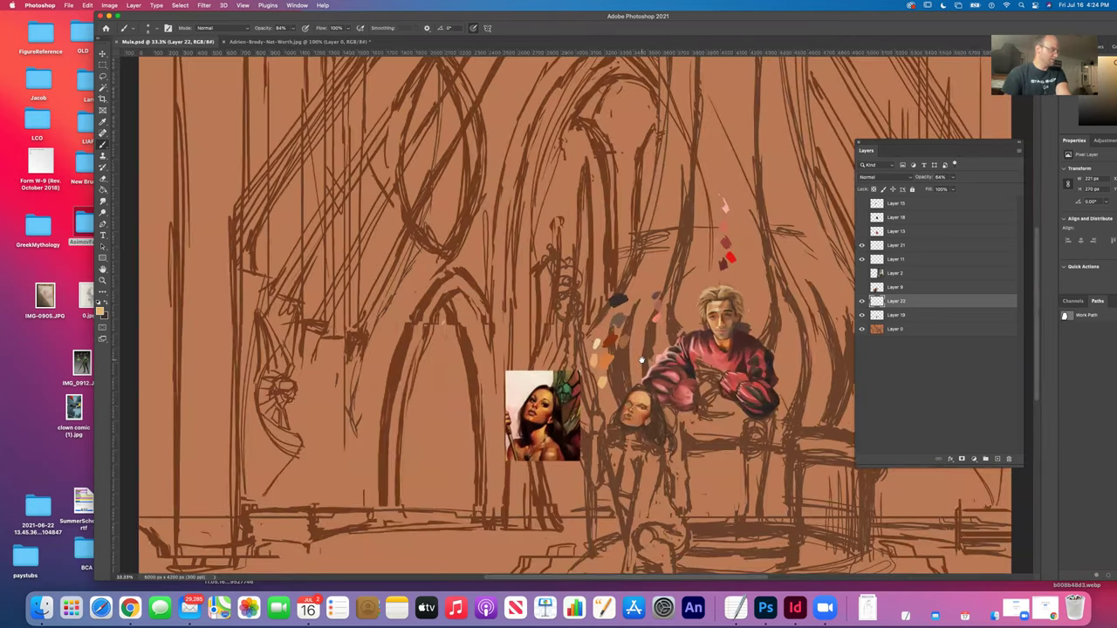
scroll(563, 354, right, 3)
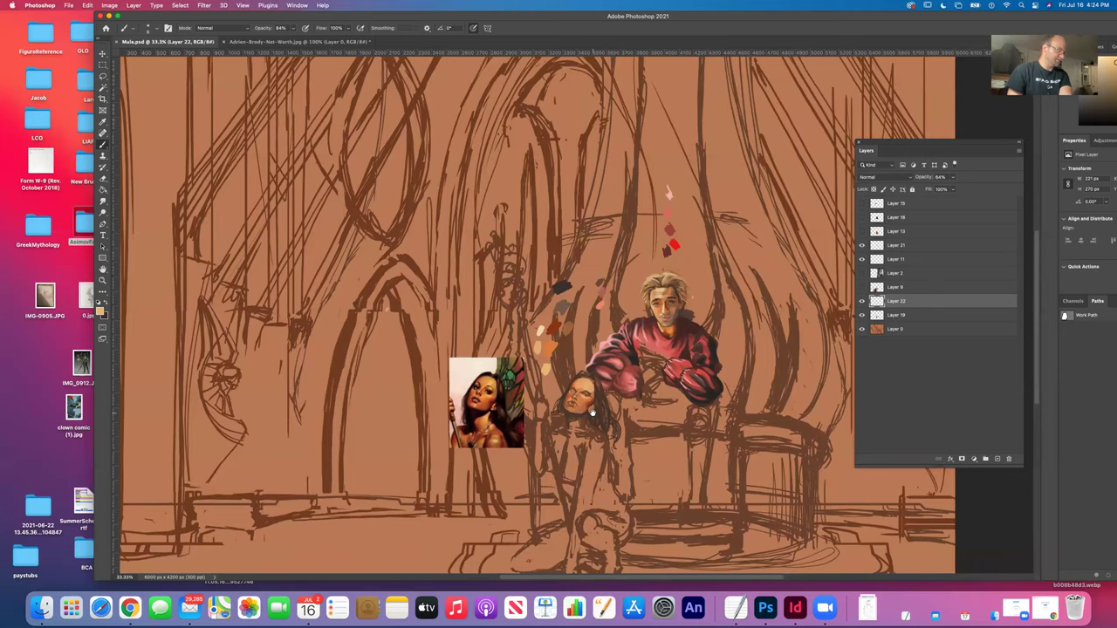
scroll(573, 402, down, 1)
scroll(572, 402, up, 2)
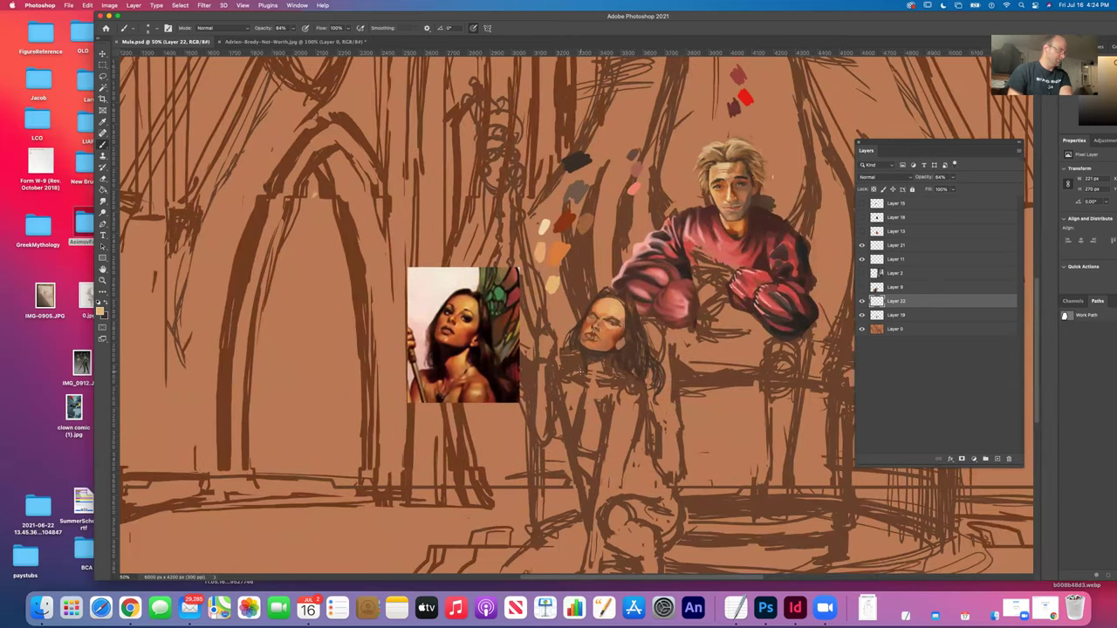
scroll(602, 390, down, 2)
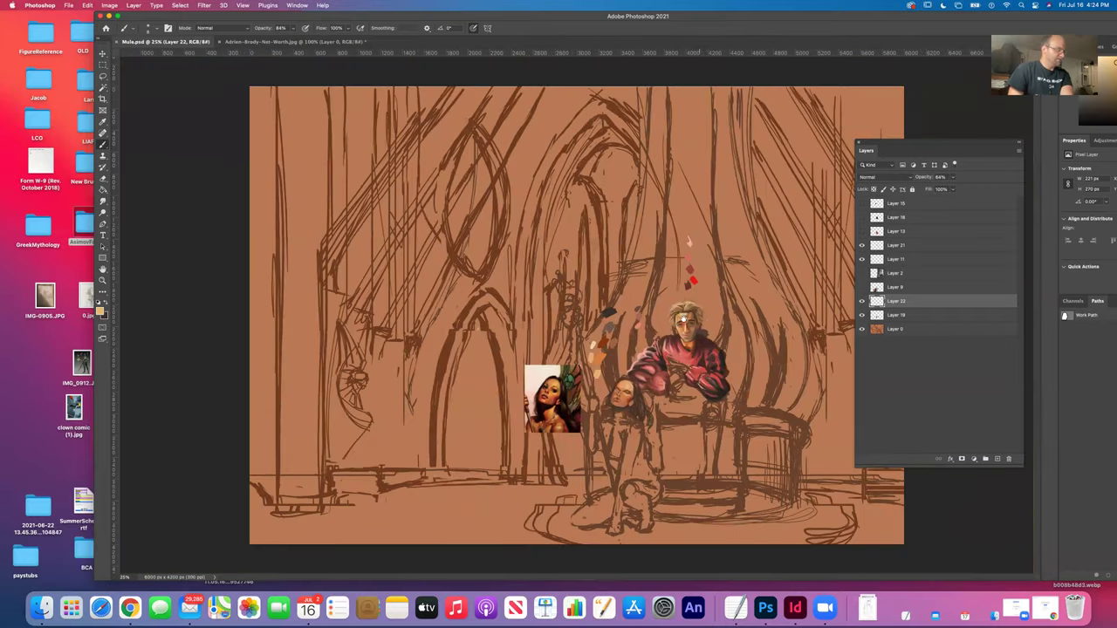
scroll(656, 370, up, 2)
scroll(654, 373, up, 3)
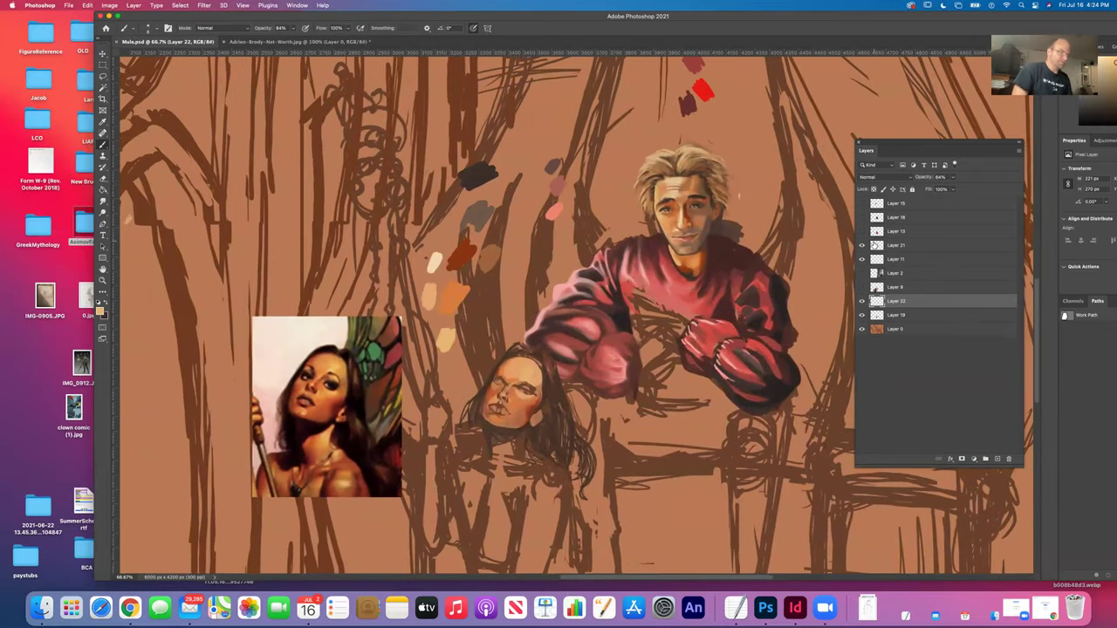
Show the suited man's reference photo on Layer 18, toggle Layer 22's visibility off and on, and hide the photo again.
click(863, 218)
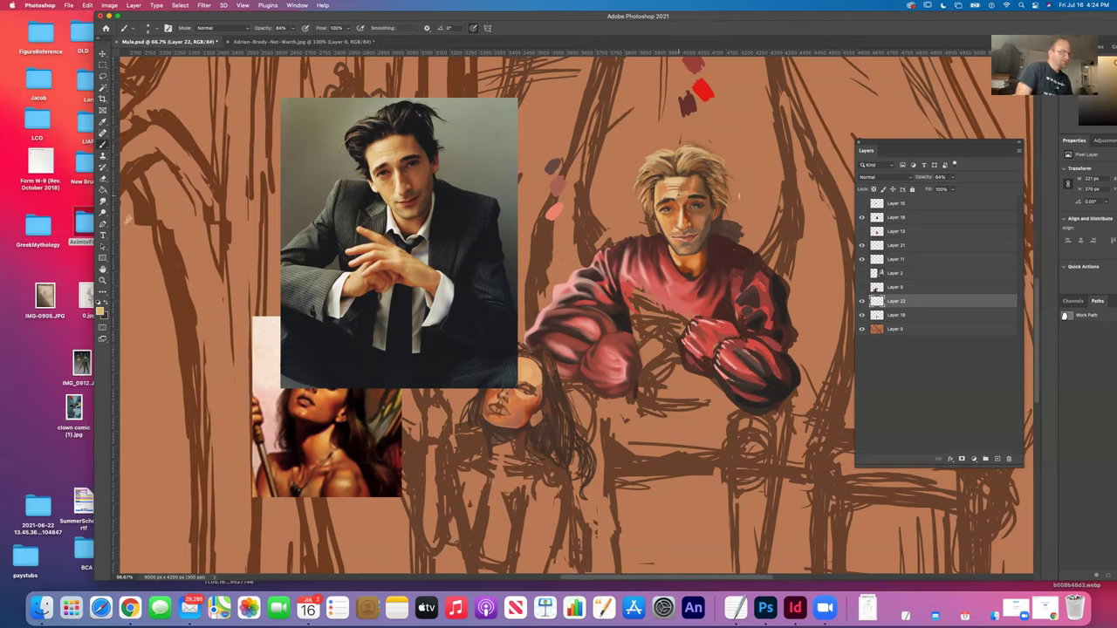
click(862, 301)
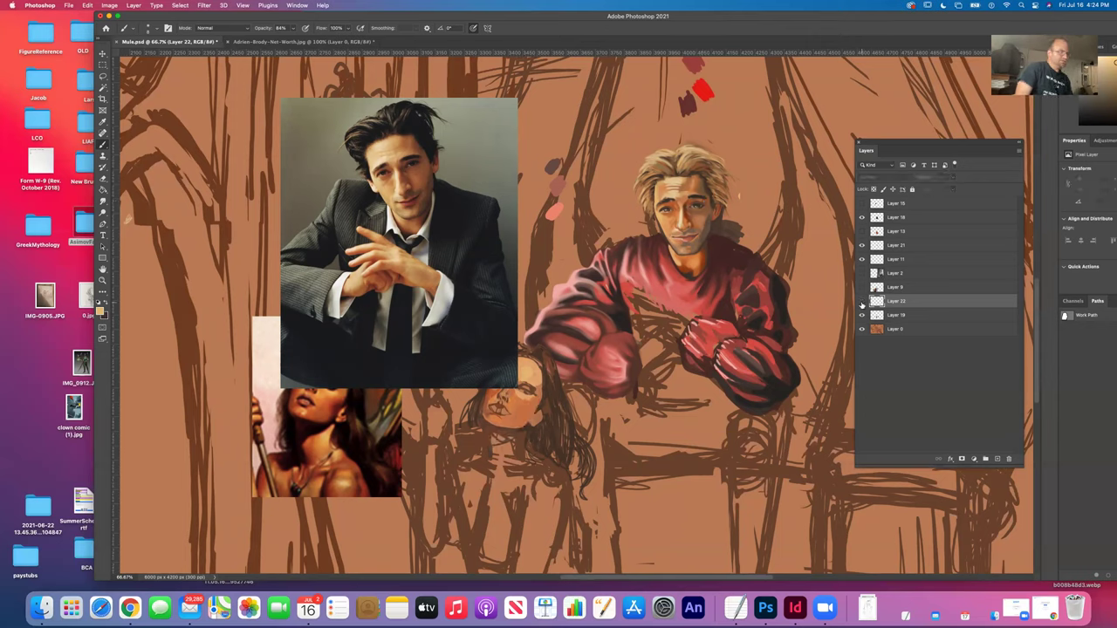
click(862, 301)
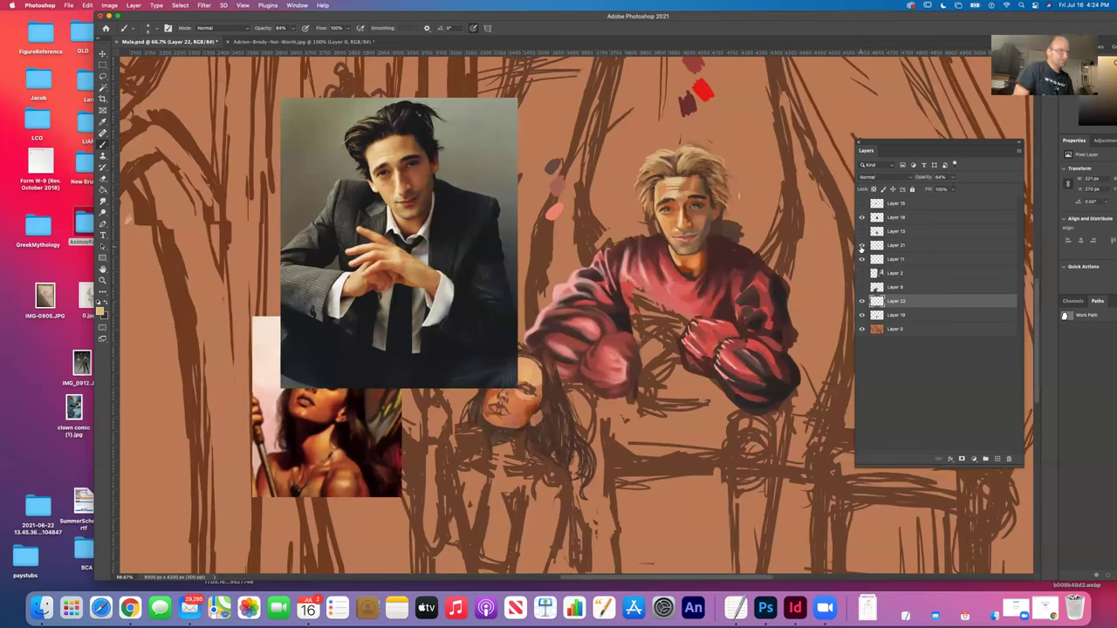
click(862, 216)
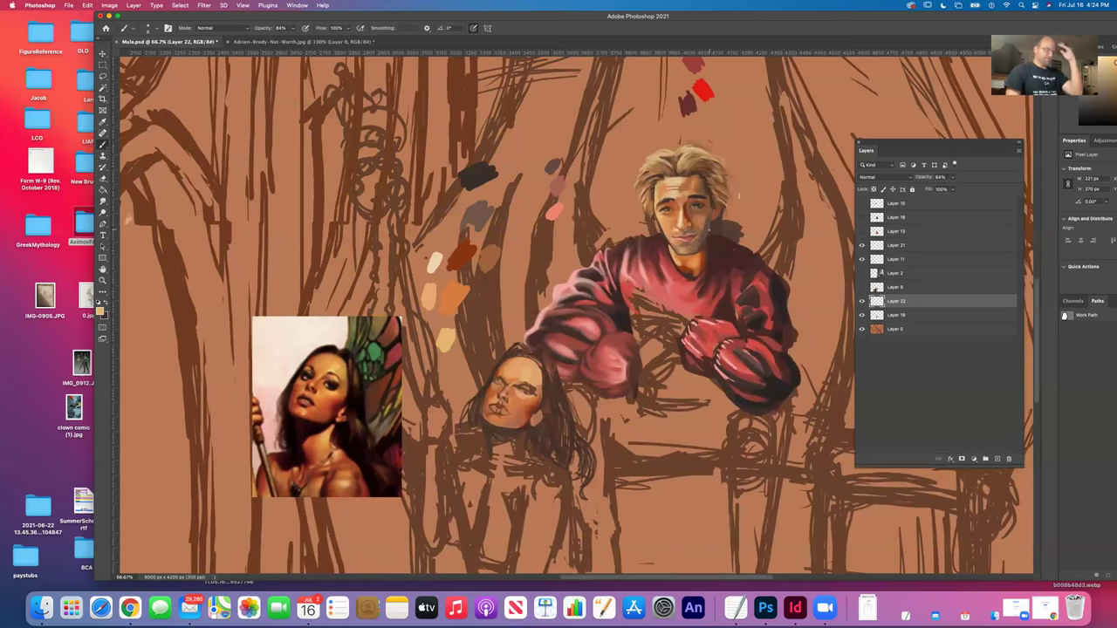
Sample the skin tone from the woman's painted cheek and shift the foreground color to a muted olive green, #a49d66.
drag(483, 424, 555, 414)
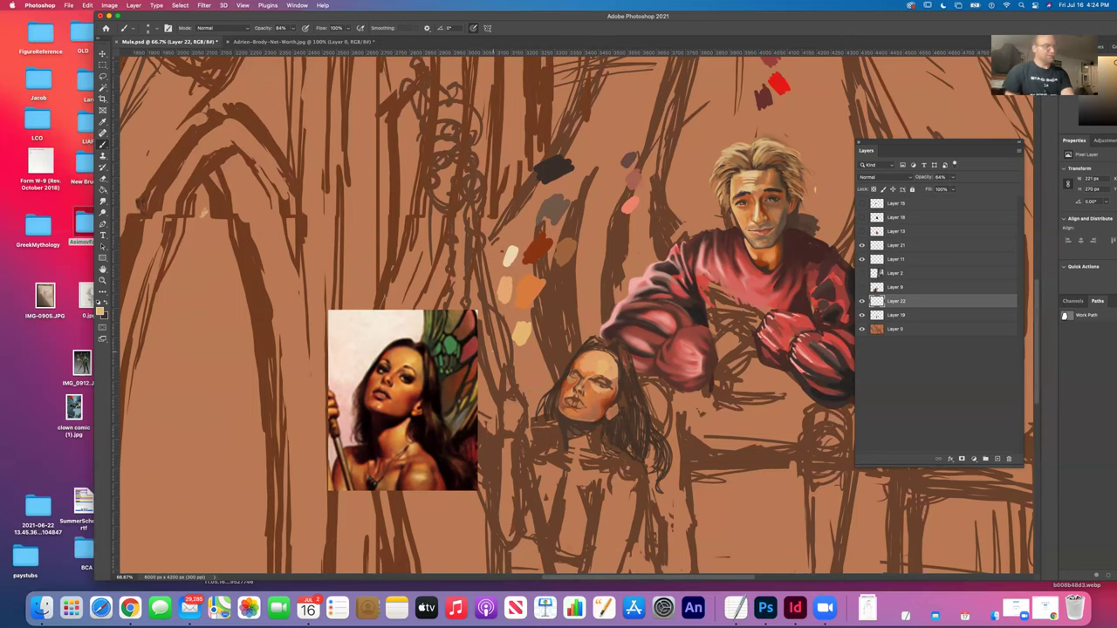
scroll(512, 383, right, 2)
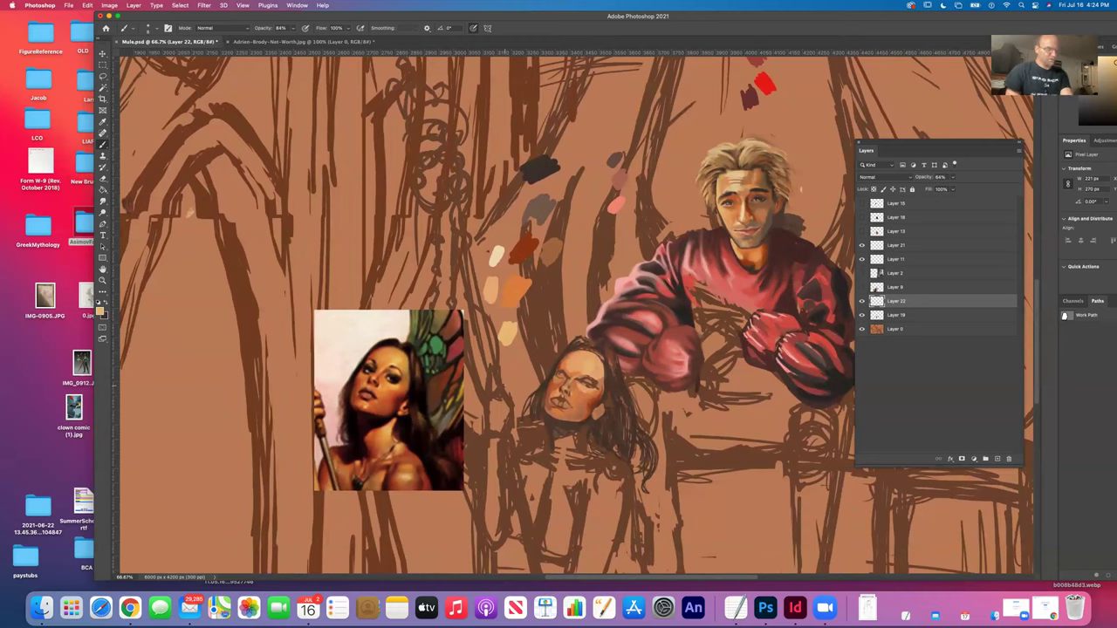
scroll(578, 383, up, 3)
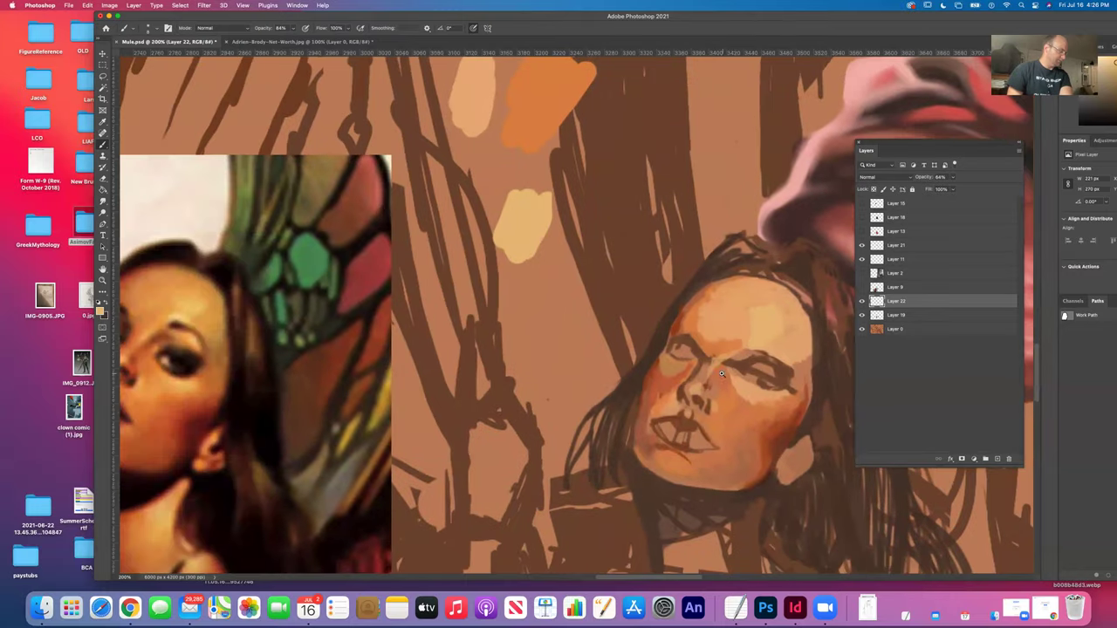
scroll(720, 374, down, 3)
scroll(711, 372, up, 3)
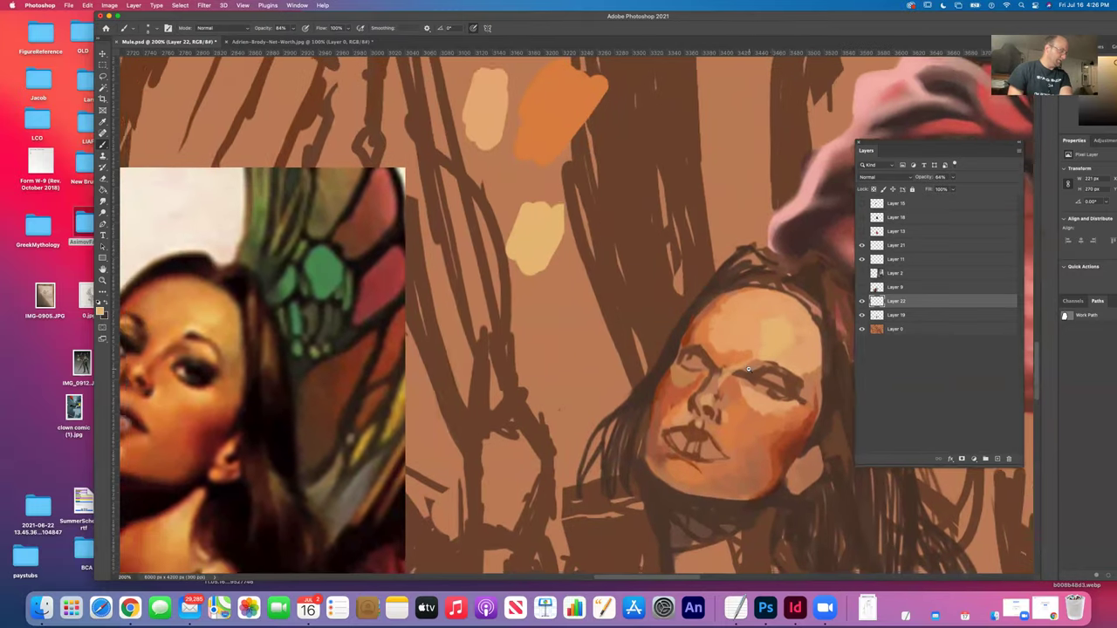
scroll(748, 369, down, 2)
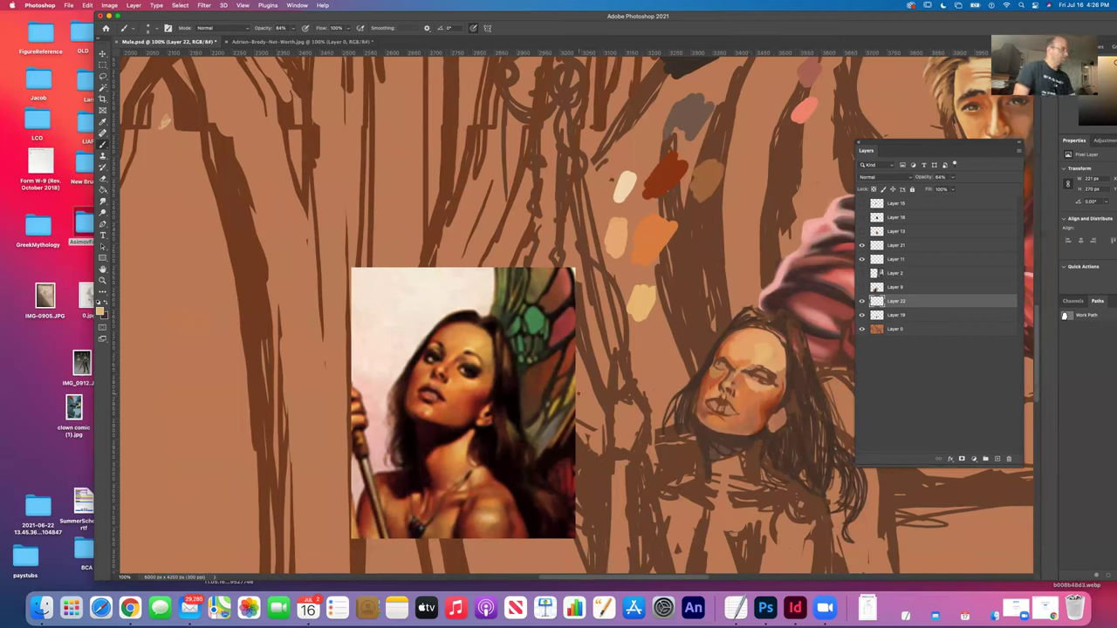
click(102, 122)
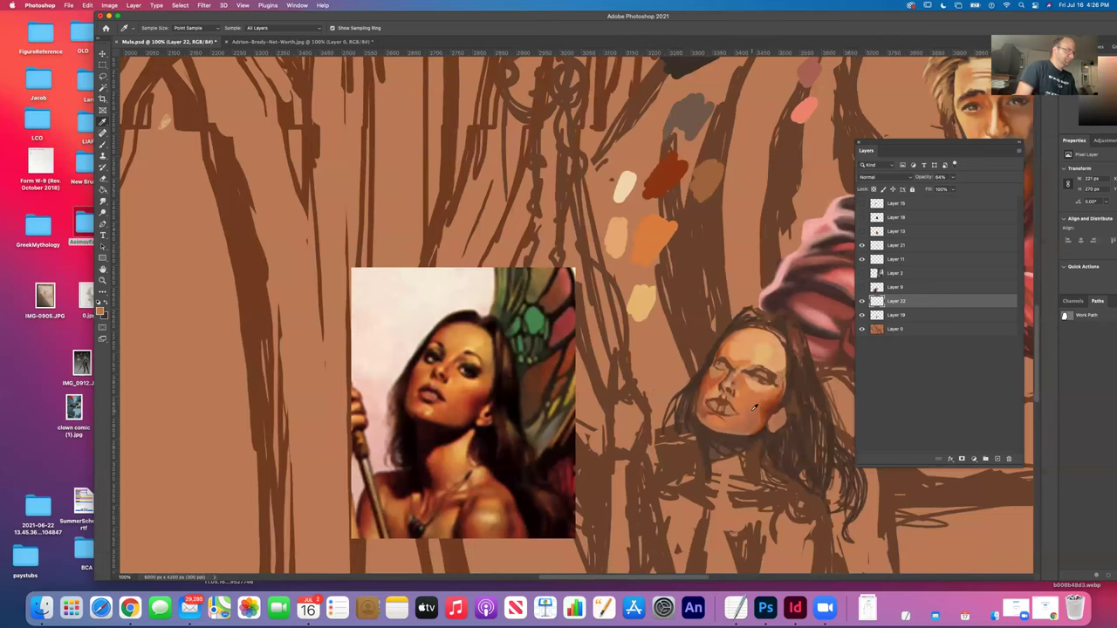
click(99, 311)
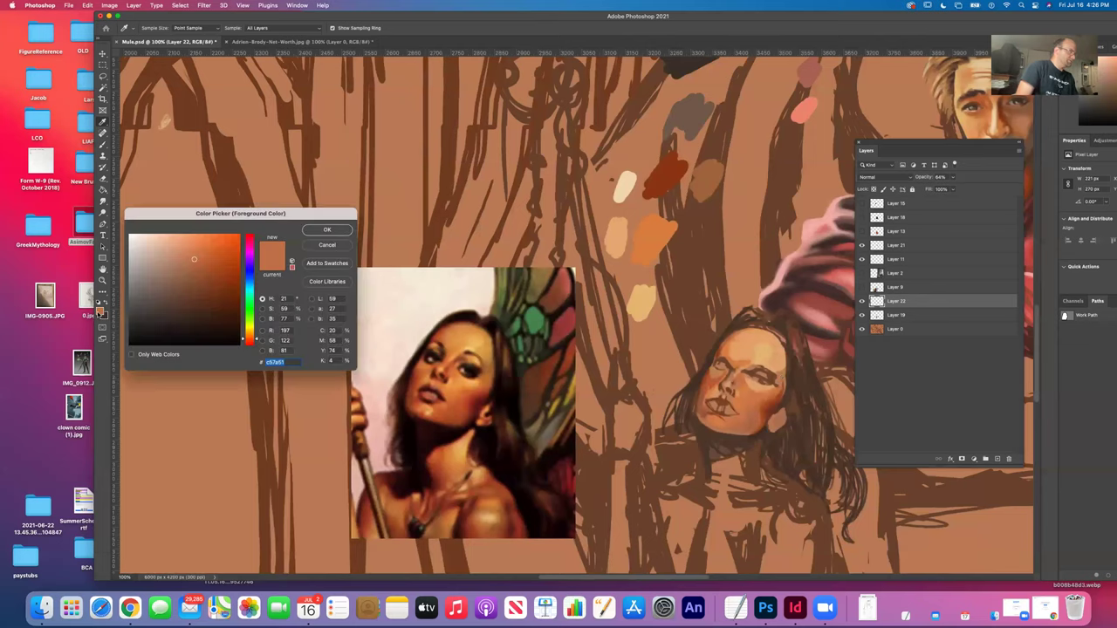
drag(245, 339, 243, 329)
click(184, 291)
click(181, 280)
click(172, 273)
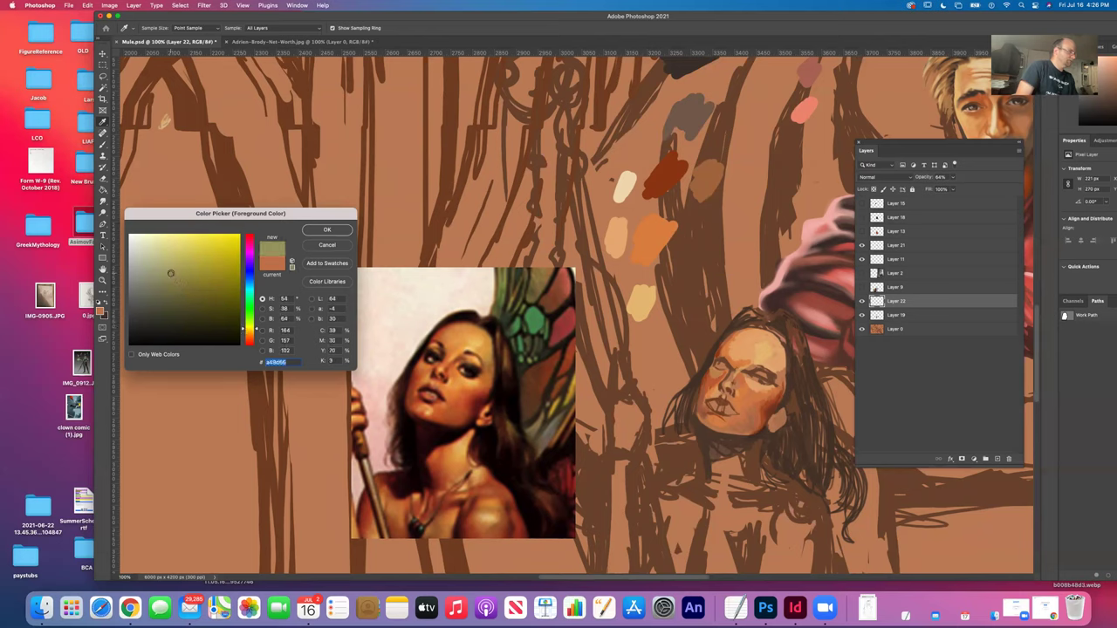
click(322, 231)
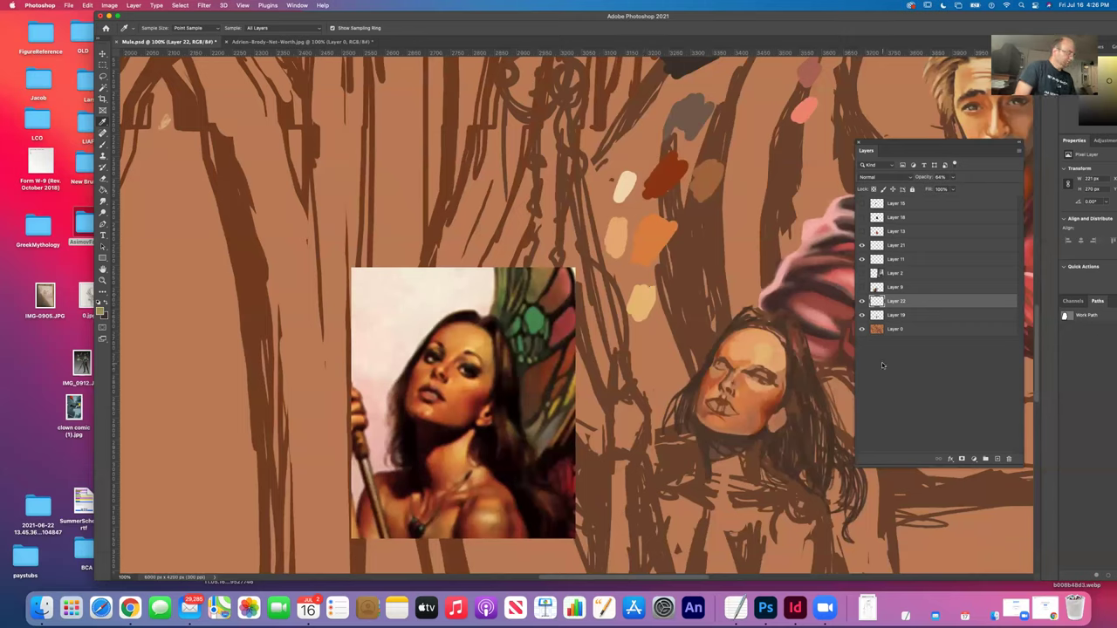
Sample an orange as the color paired with the olive, return the olive to the foreground, and set the Brush opacity to 41%.
click(107, 301)
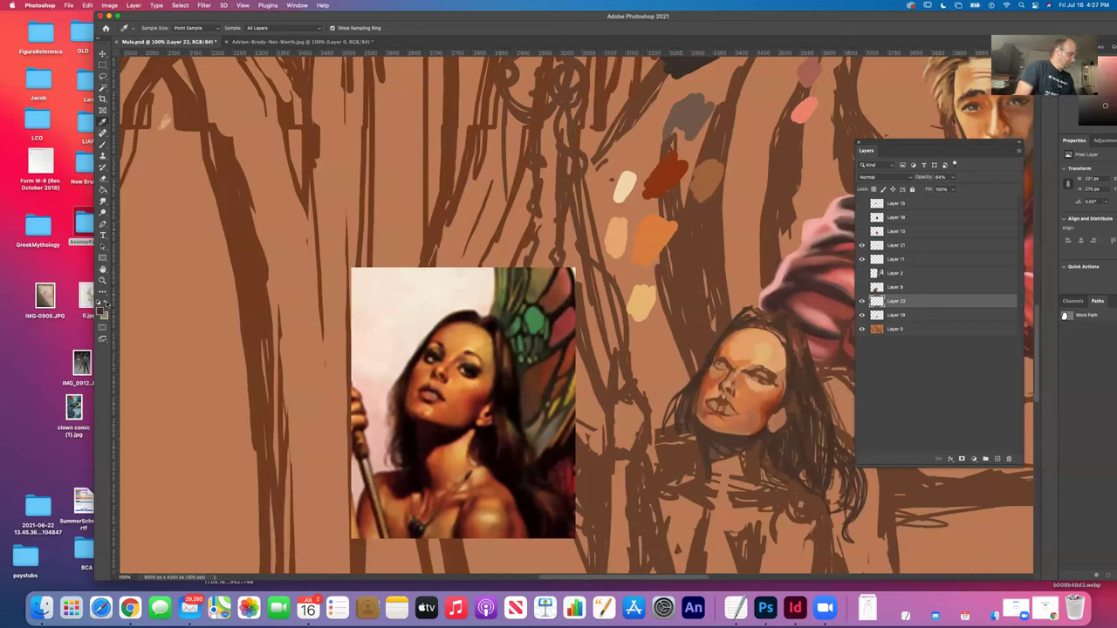
click(105, 295)
click(643, 228)
click(103, 145)
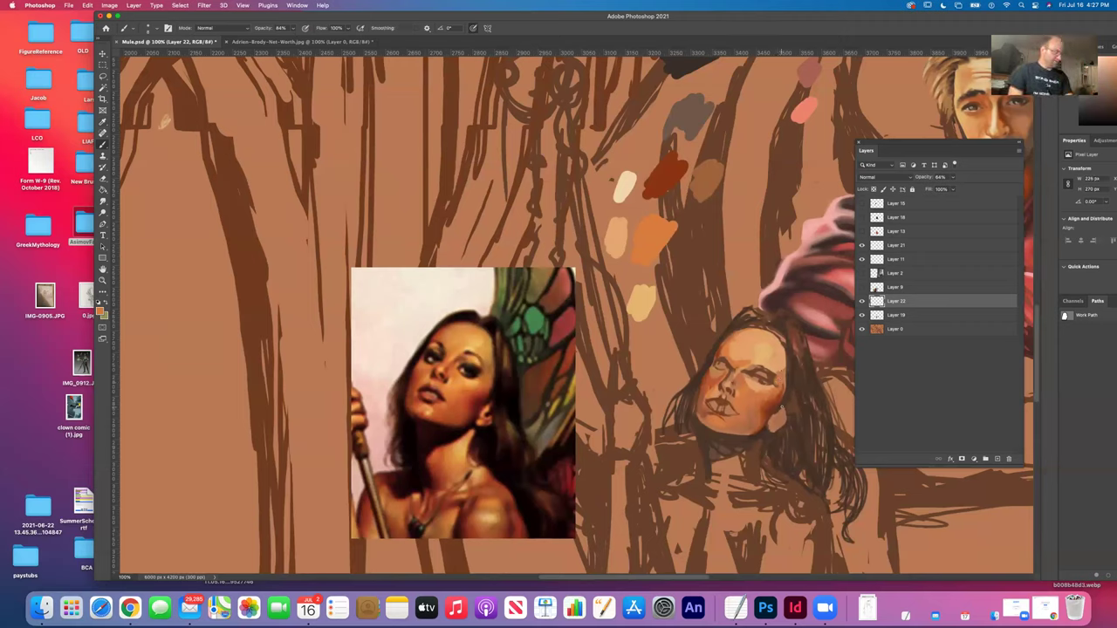
click(105, 302)
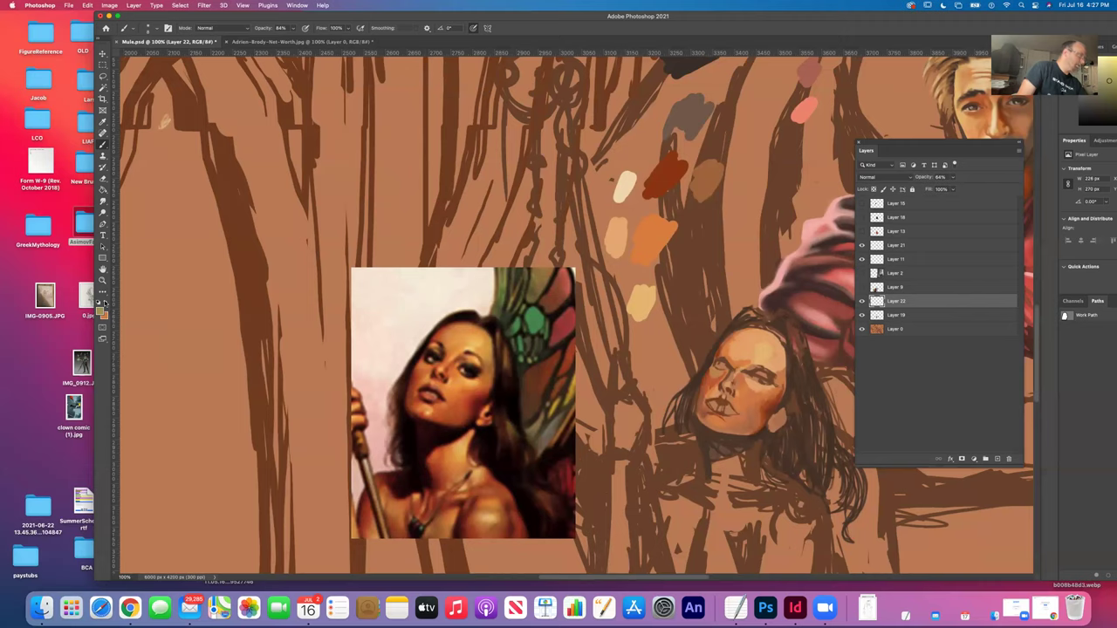
drag(294, 33, 253, 36)
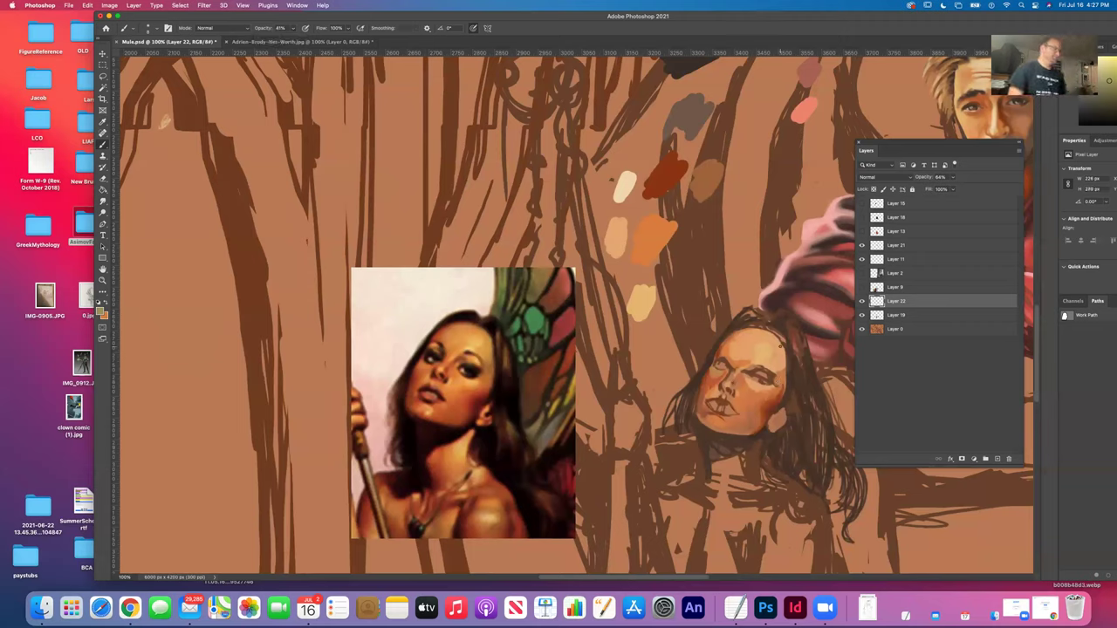
Sample the pale yellow palette swatch as the foreground color for the Brush tool.
drag(769, 345, 603, 385)
drag(680, 363, 663, 338)
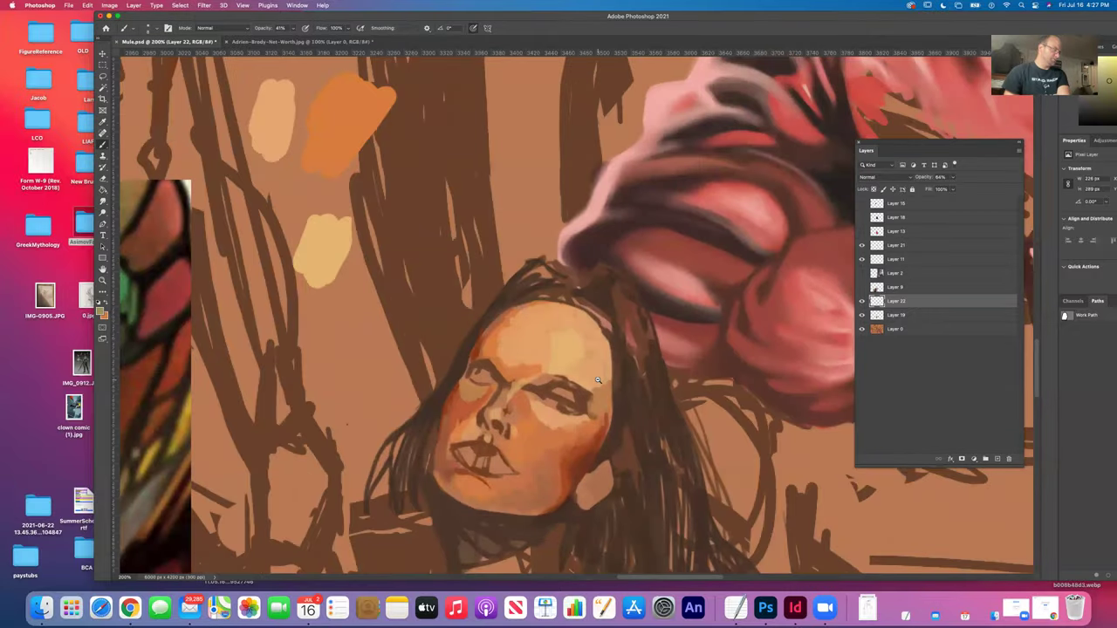
scroll(598, 380, down, 5)
scroll(634, 382, right, 1)
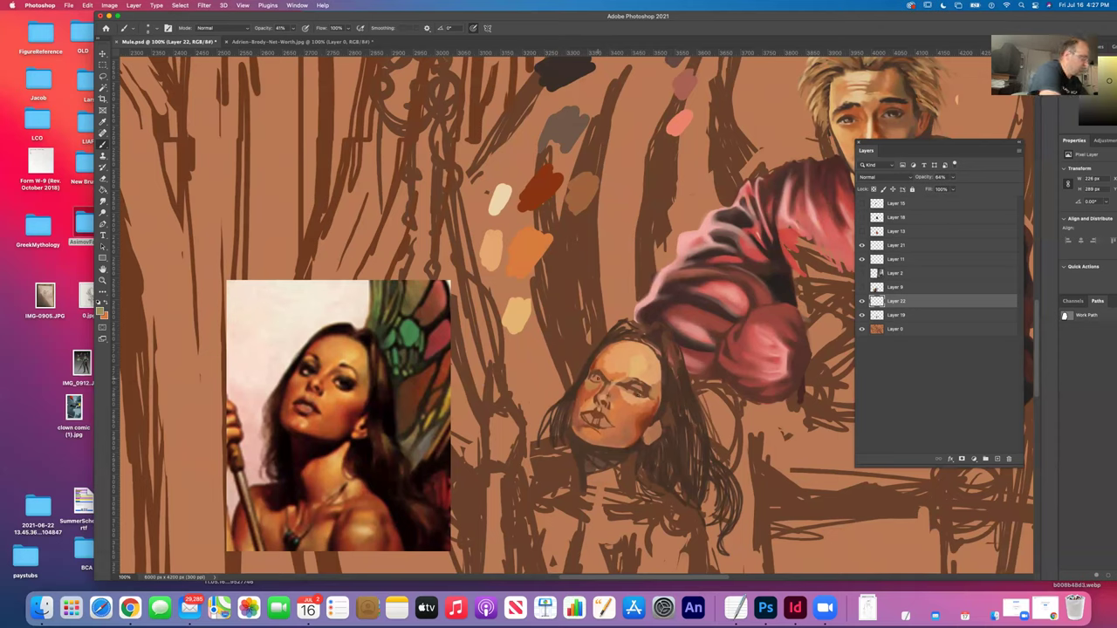
key(j)
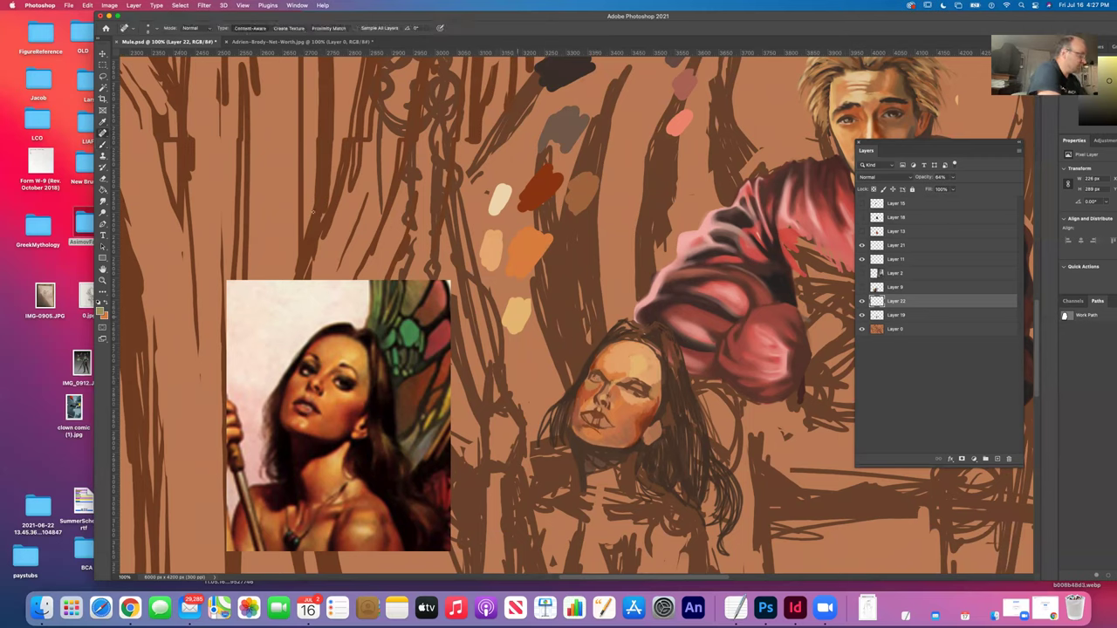
click(102, 122)
click(512, 311)
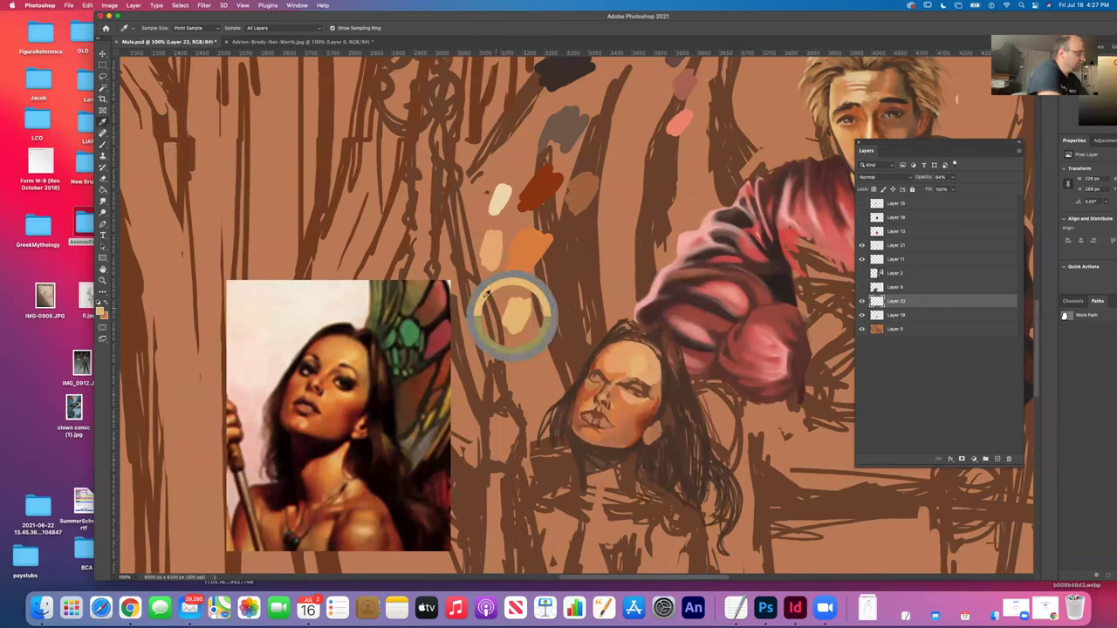
click(102, 144)
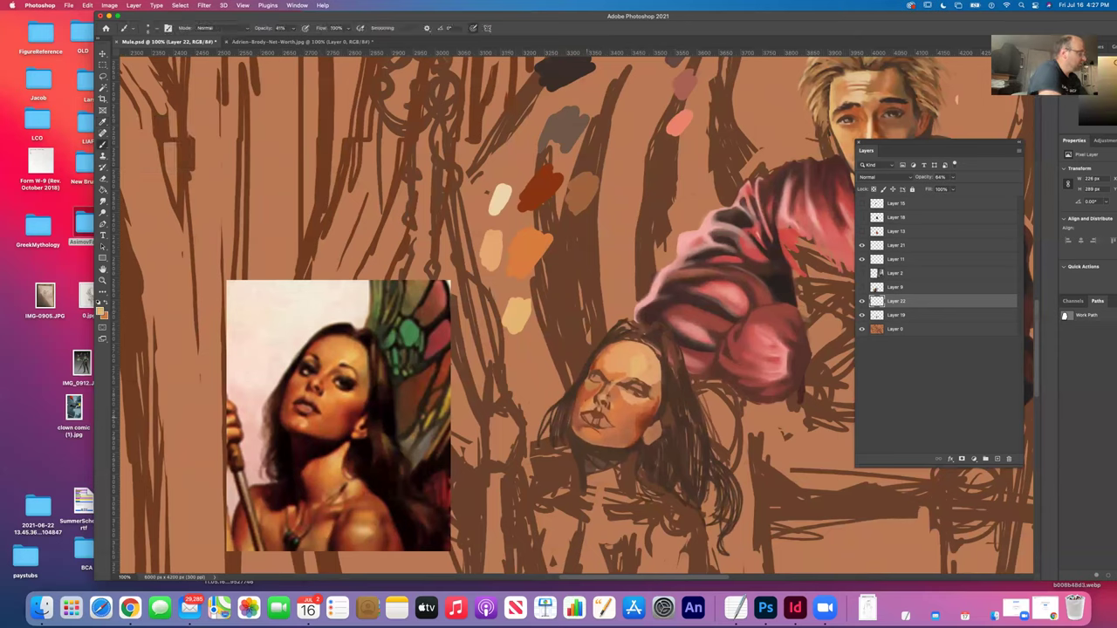
Sample a light orange skin tone as the foreground color and set the Brush opacity to 80%.
drag(111, 125, 103, 125)
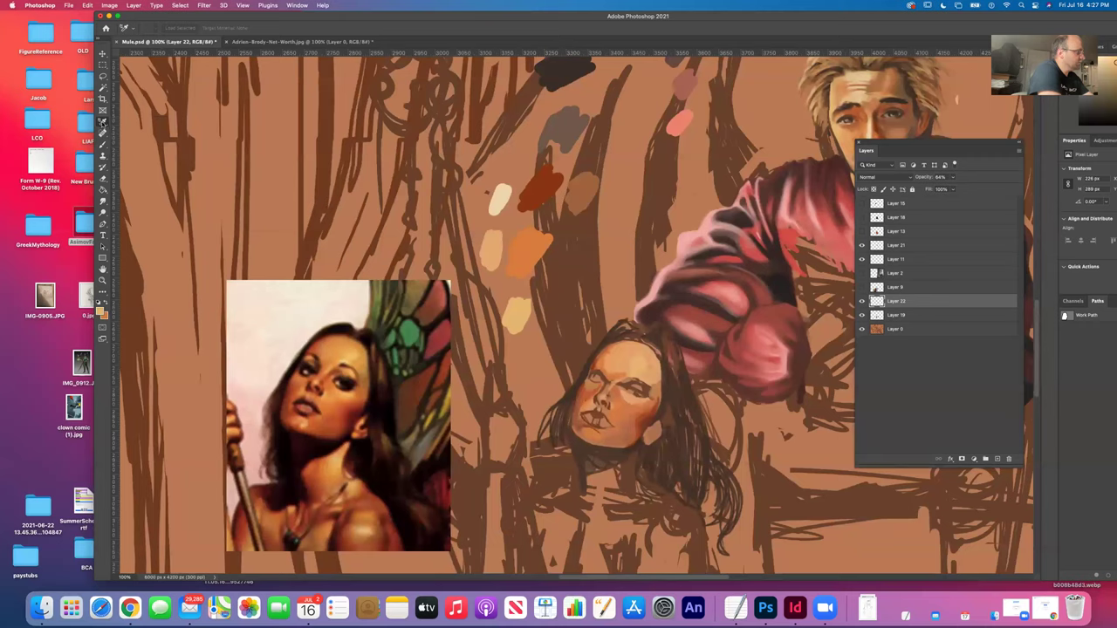
click(139, 120)
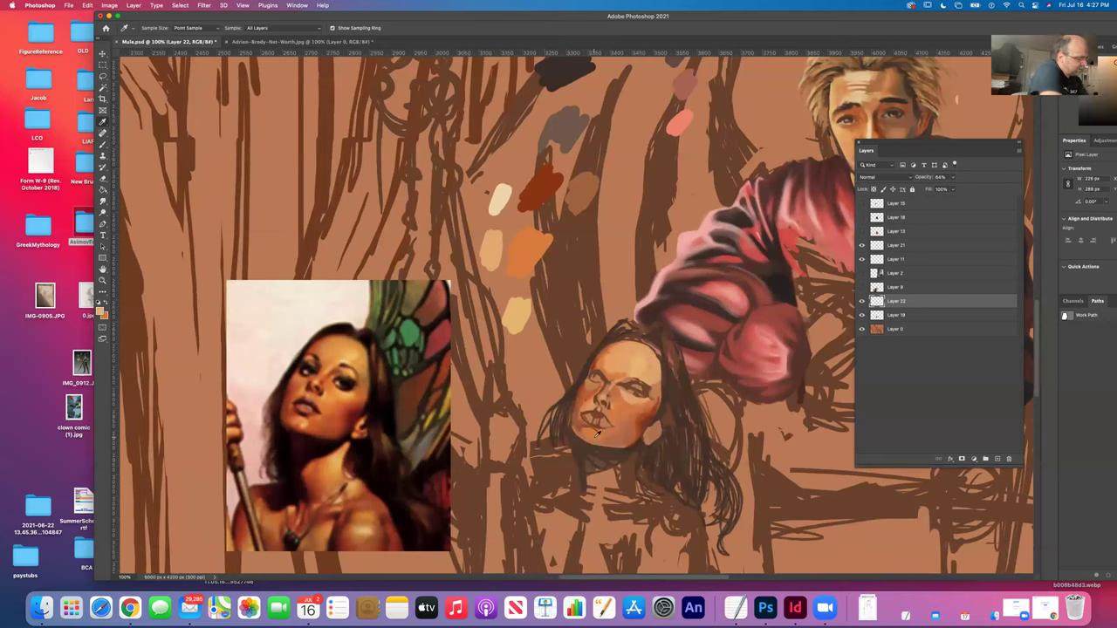
click(105, 146)
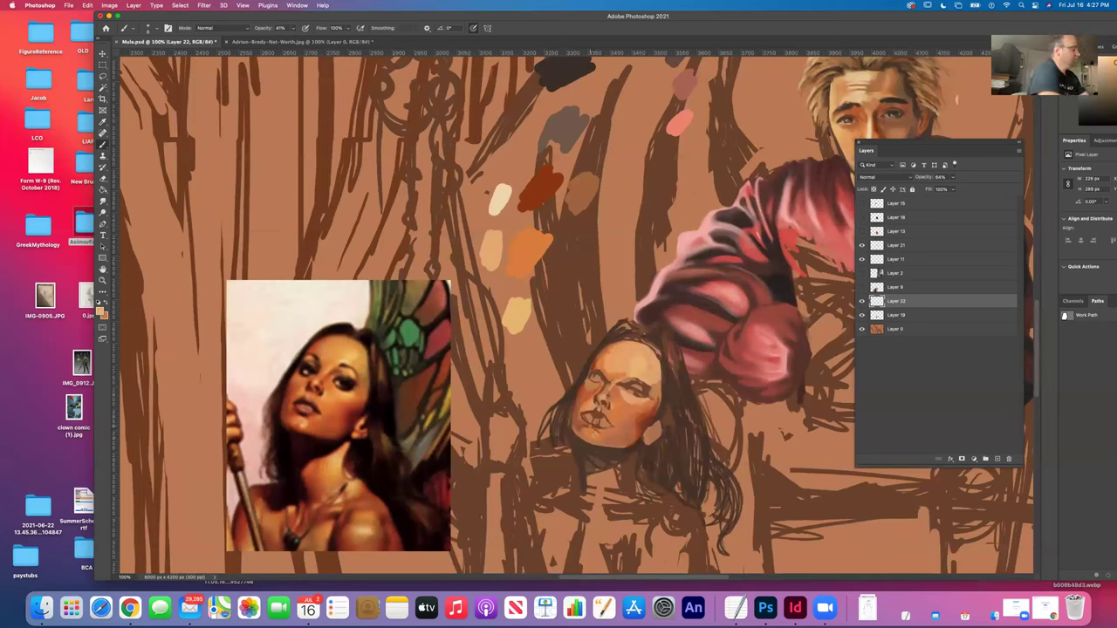
drag(296, 39, 310, 41)
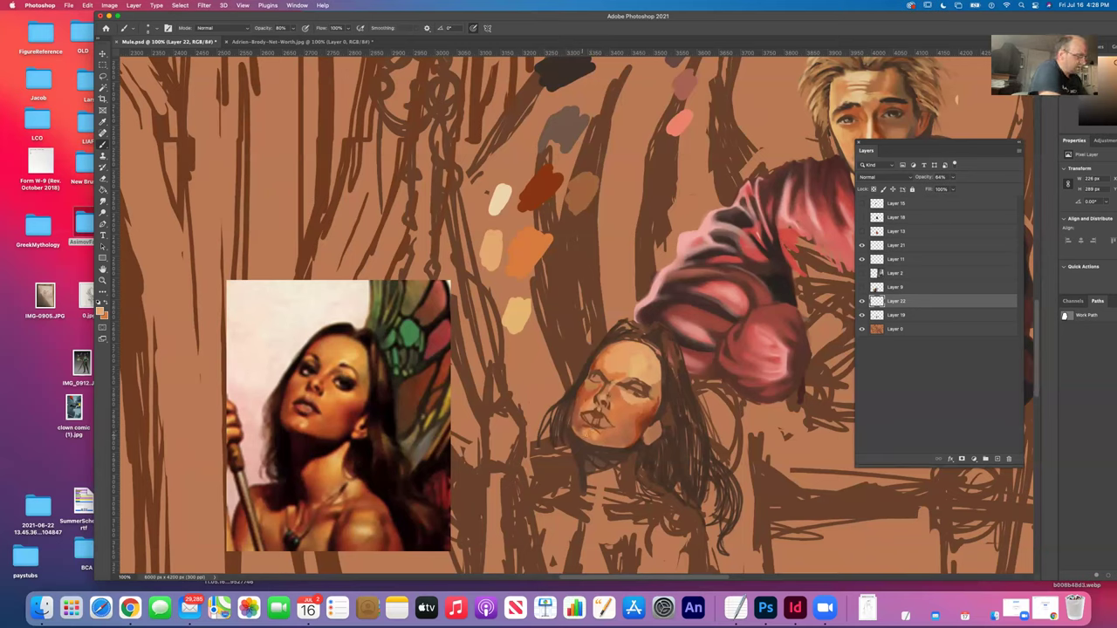
Sample the orange tone on the woman's painted chin as the foreground color for the Brush tool.
key(i)
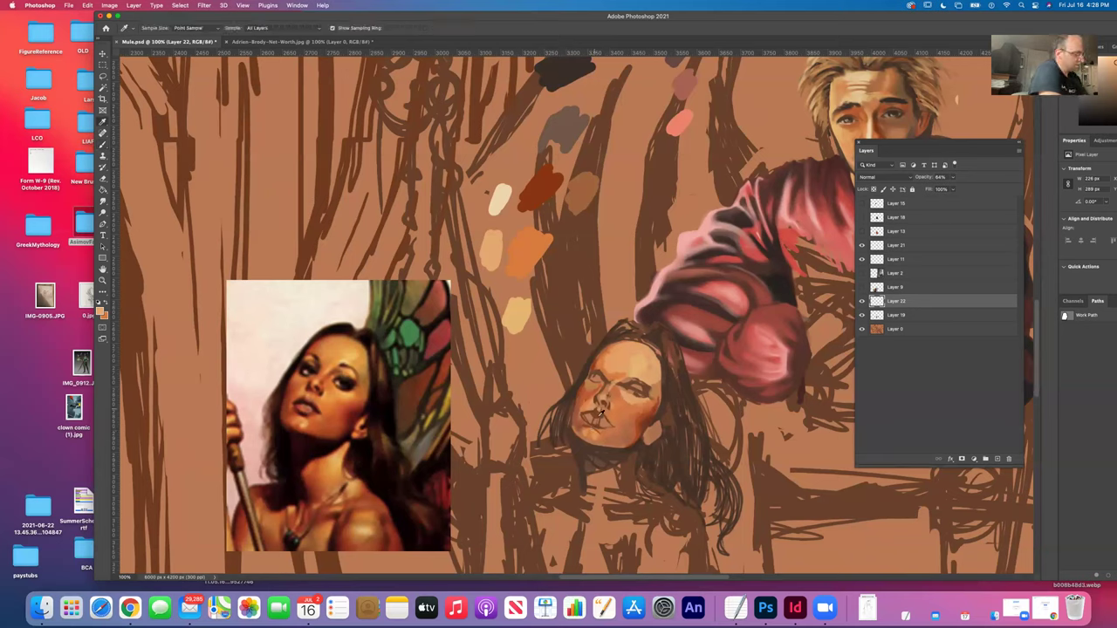
click(588, 435)
key(b)
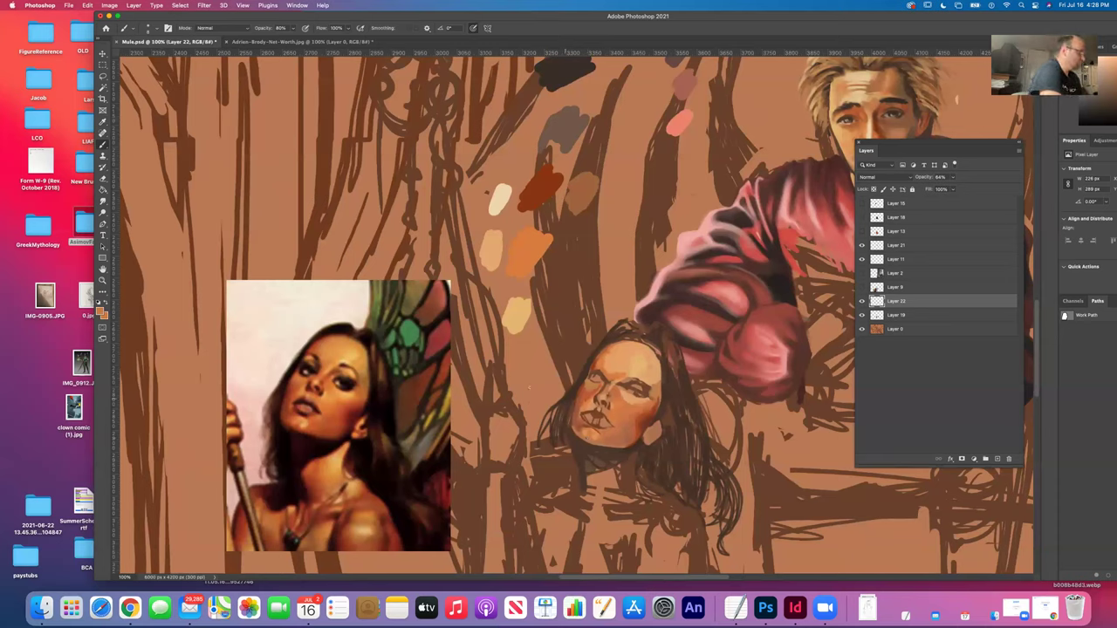
Sample an orange tone from the woman's painted cheek for the Brush tool, followed by the light peach palette swatch.
key(i)
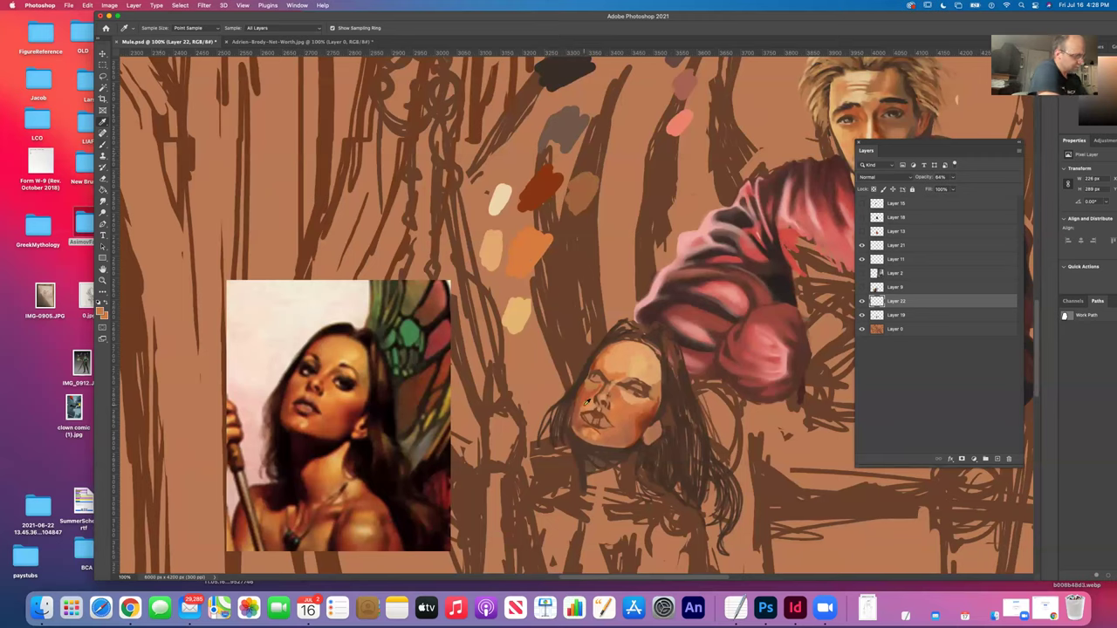
click(103, 145)
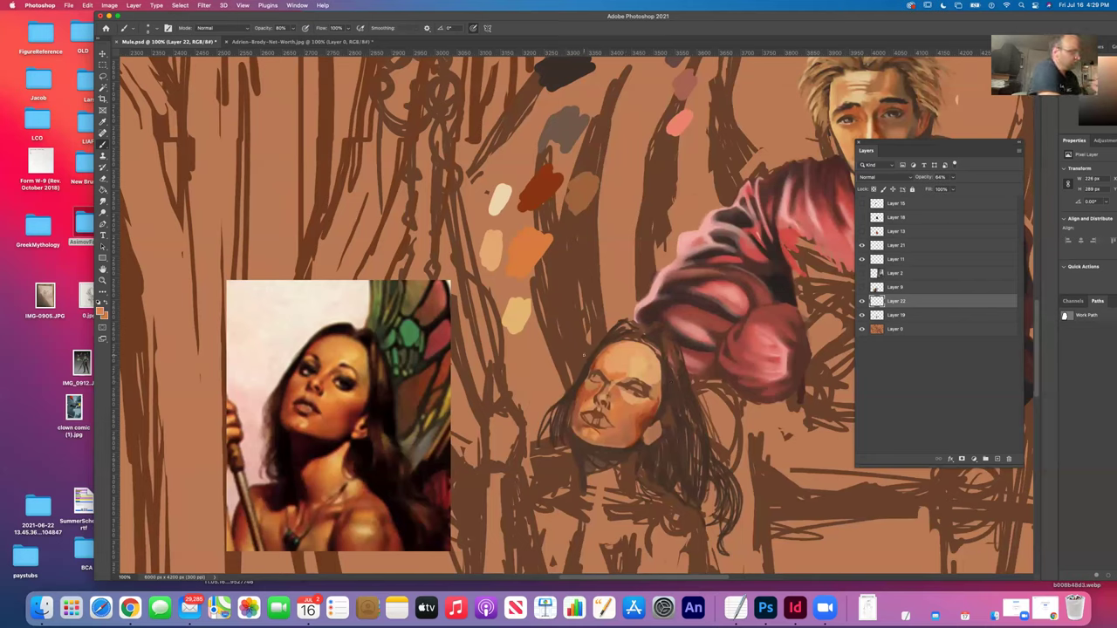
key(i)
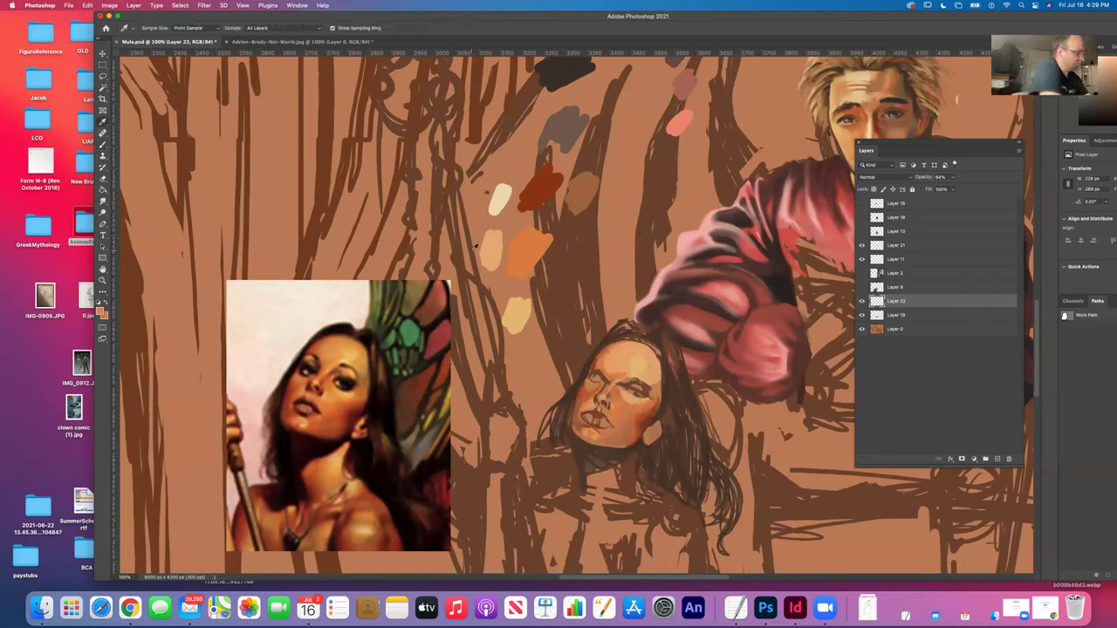
key(b)
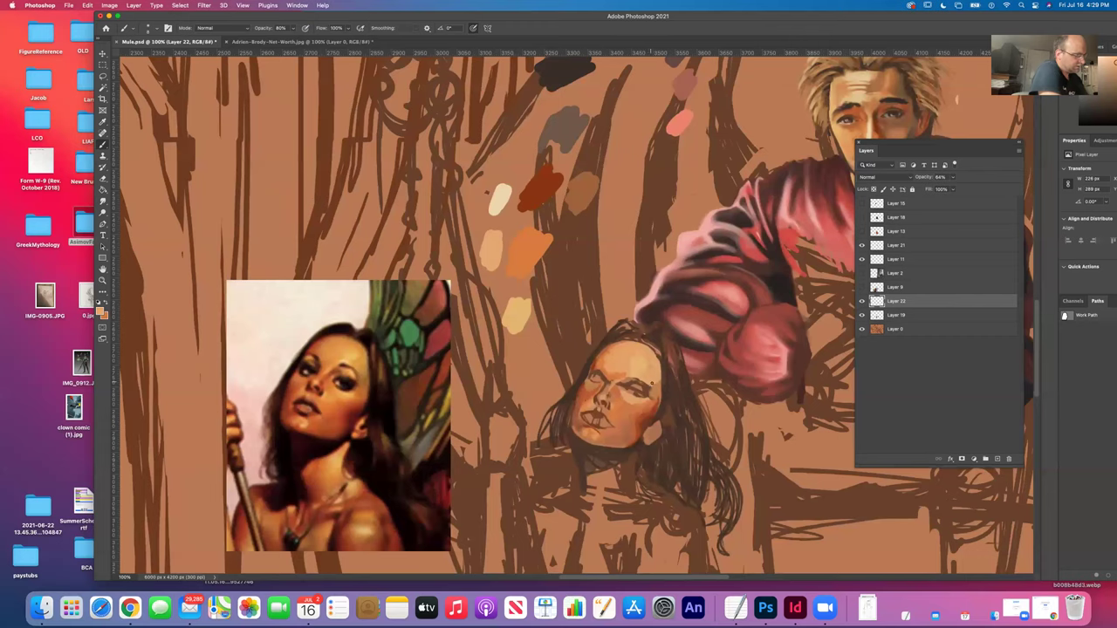
Sample the orange palette swatch as the foreground color for the Brush tool.
key(i)
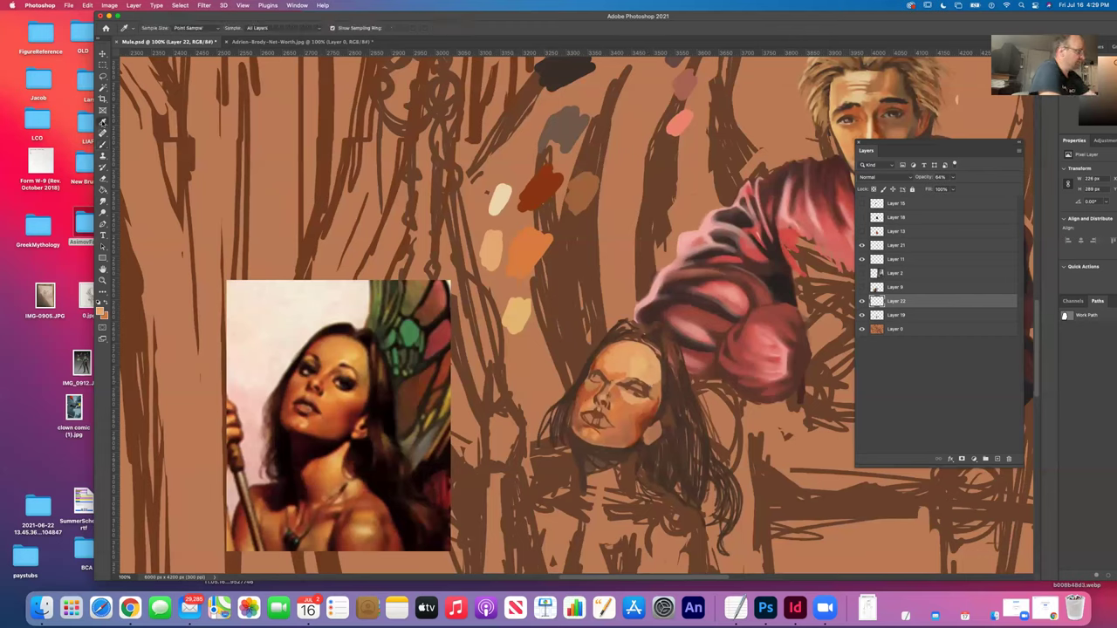
click(520, 254)
key(b)
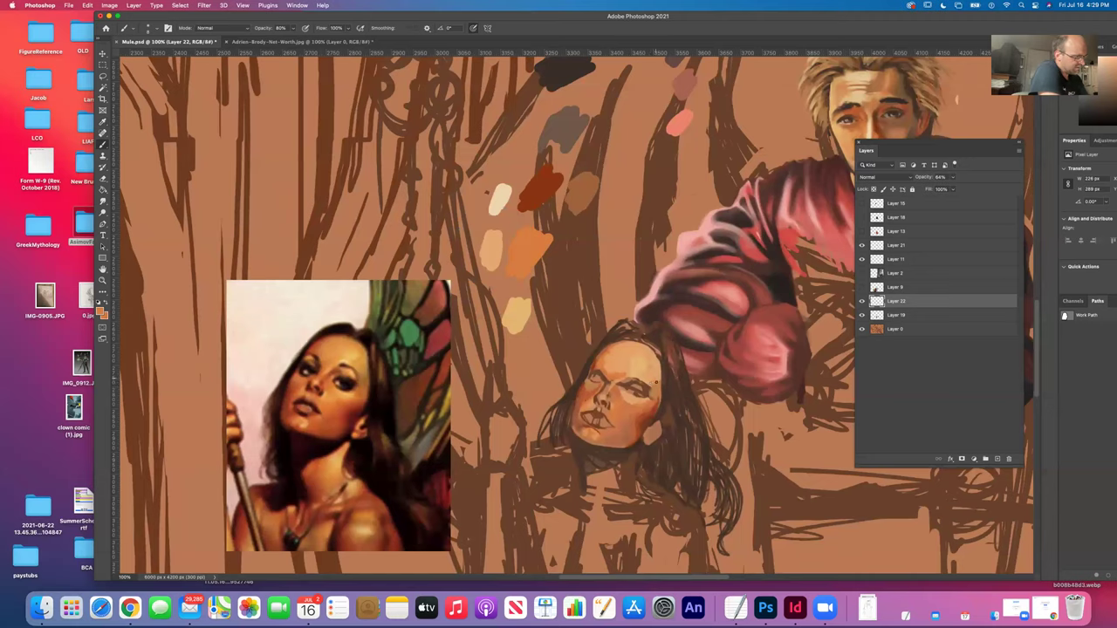
Brush orange along the outer edge of the woman's face from eye level up to the hairline, undoing and redoing strokes.
drag(657, 375, 650, 328)
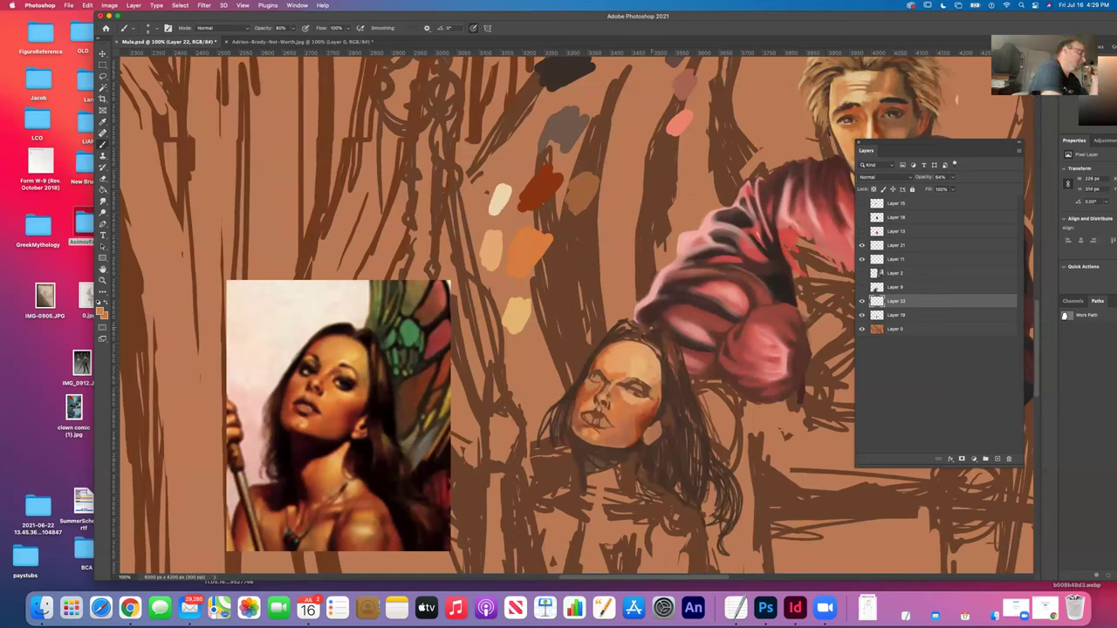
key(ctrl+z)
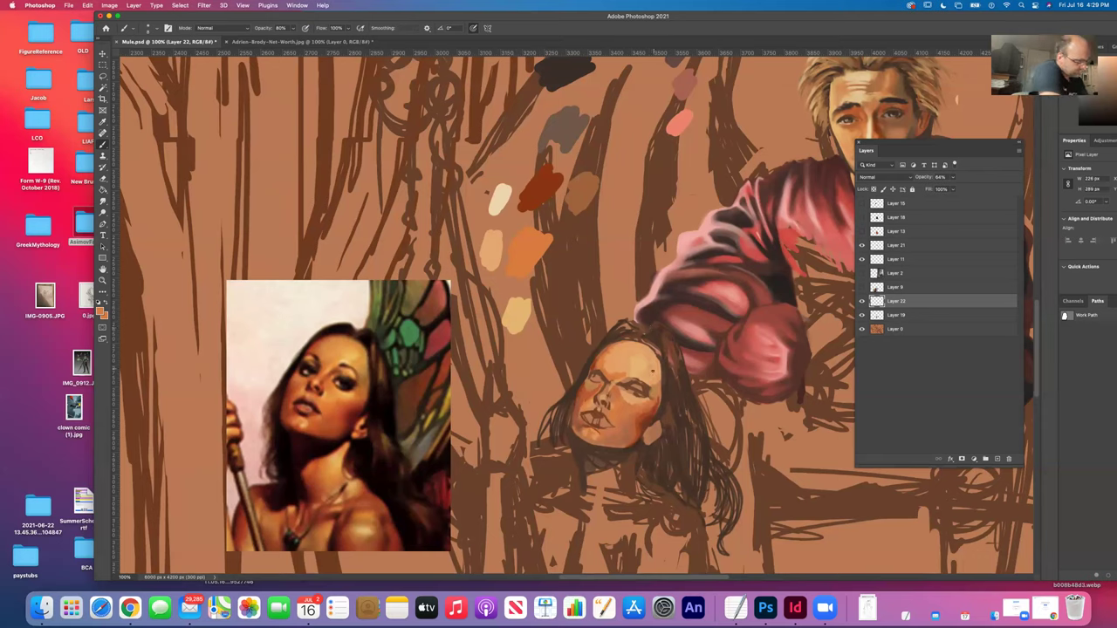
click(94, 6)
click(98, 26)
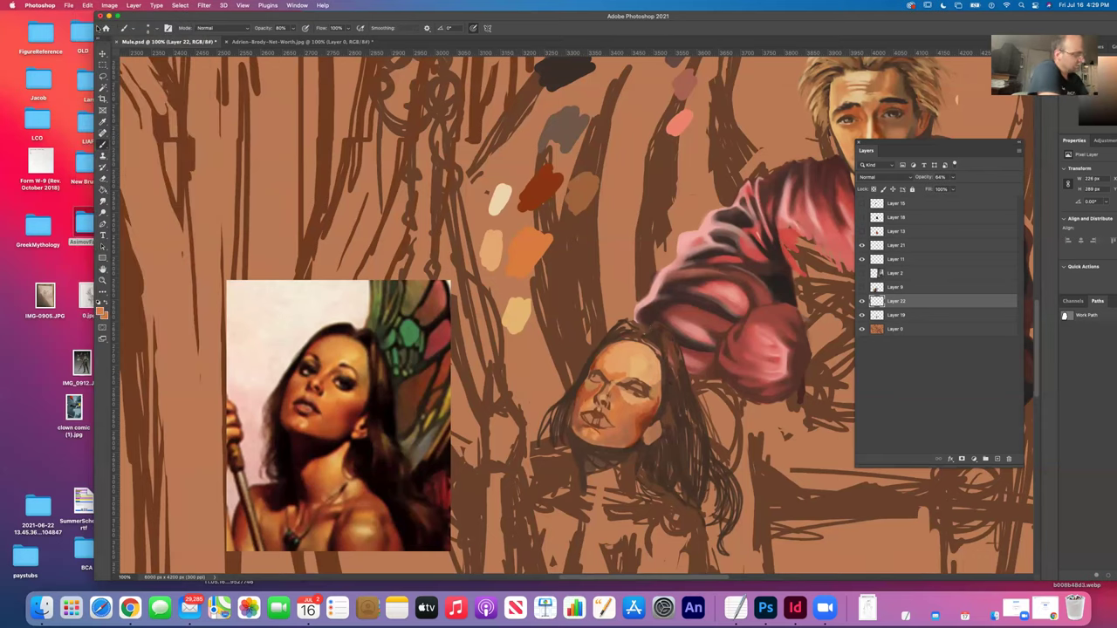
key(ctrl+shift+z)
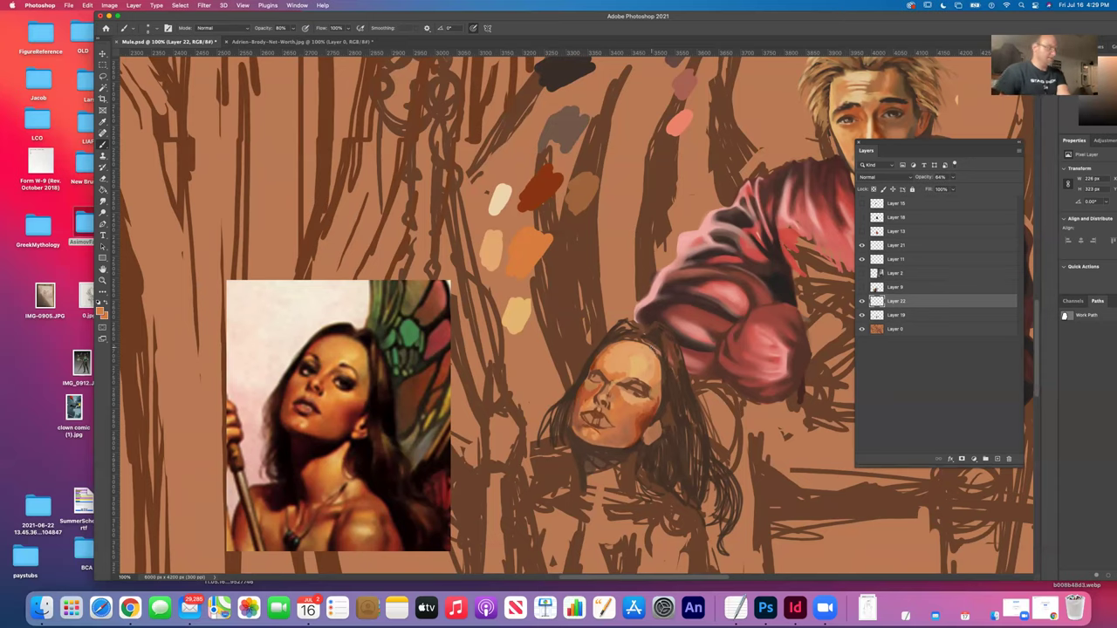
Sample the dark red palette swatch and mute it to the brown 995a3c as the foreground color for the Brush tool.
scroll(650, 393, up, 4)
scroll(602, 385, down, 6)
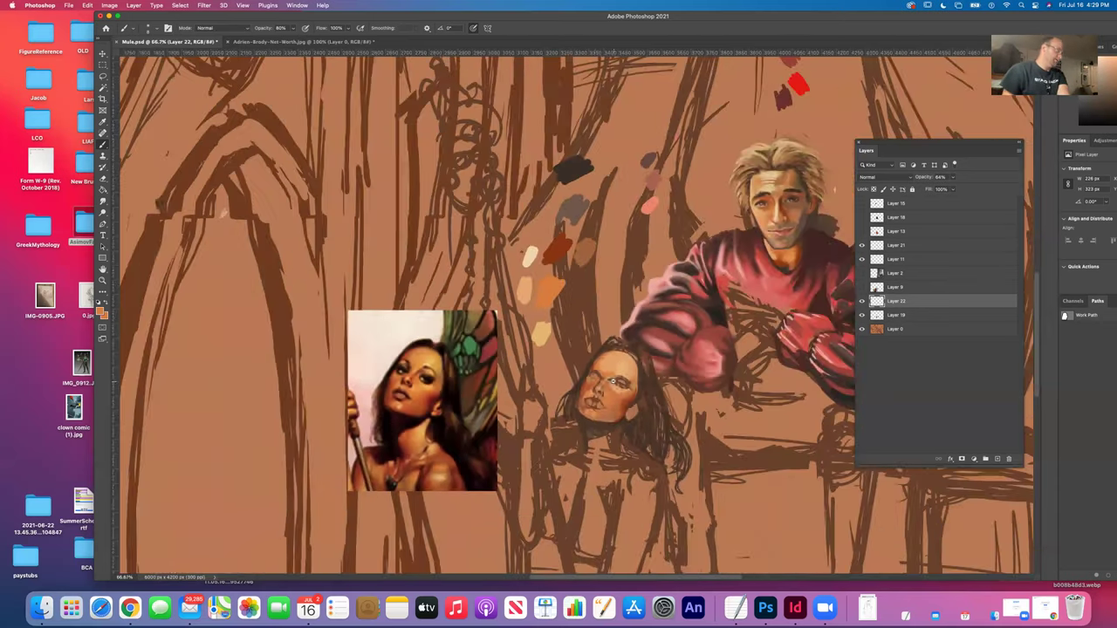
scroll(594, 386, up, 3)
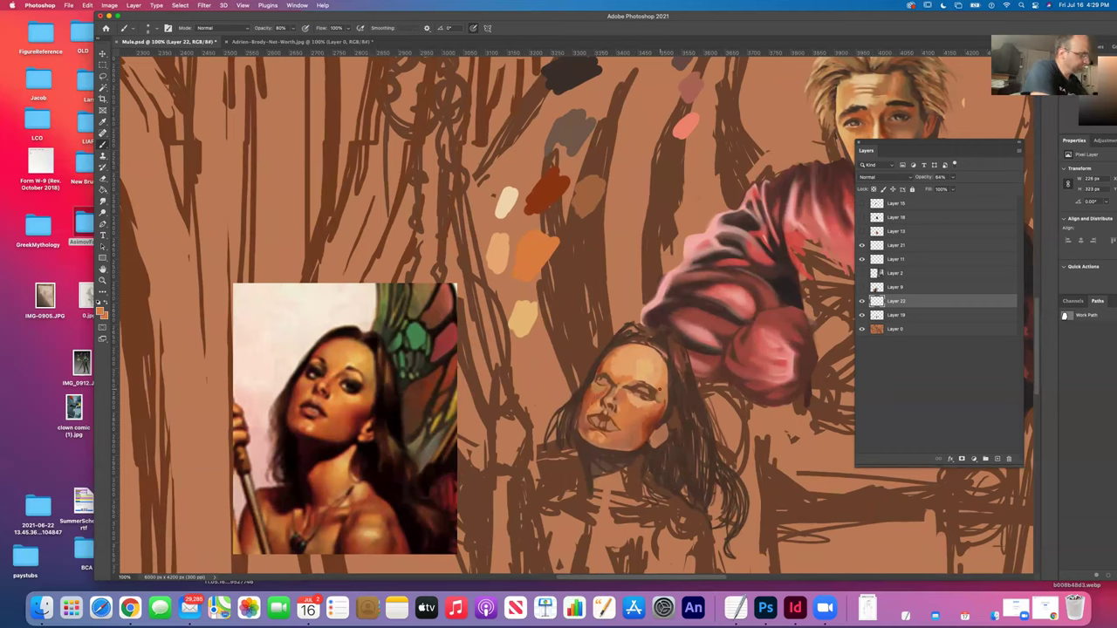
click(102, 129)
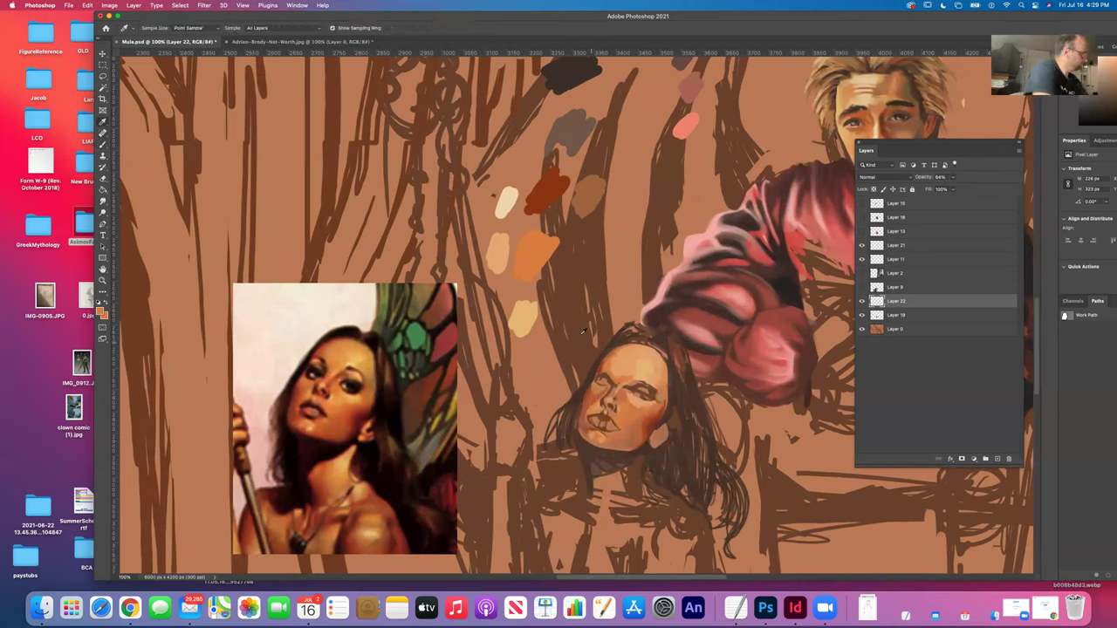
click(547, 191)
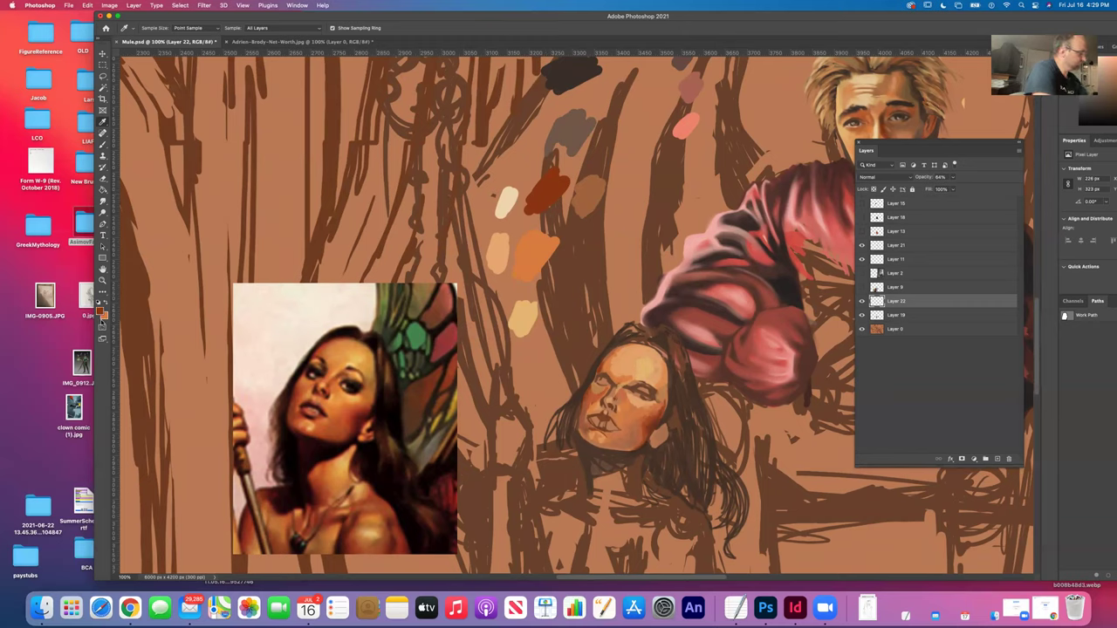
click(99, 309)
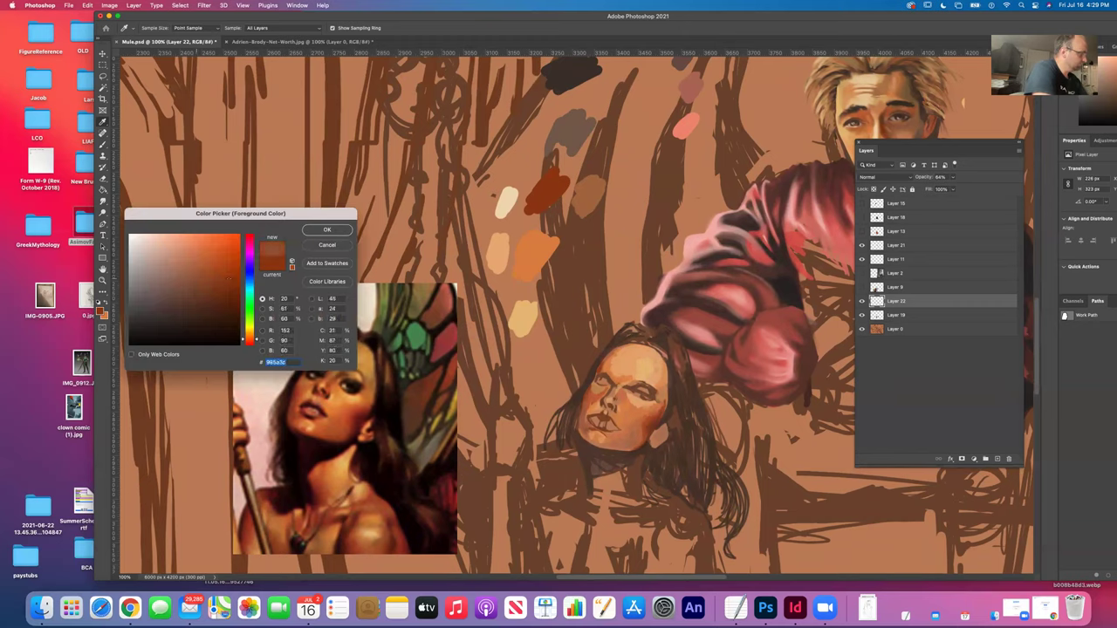
click(326, 230)
key(b)
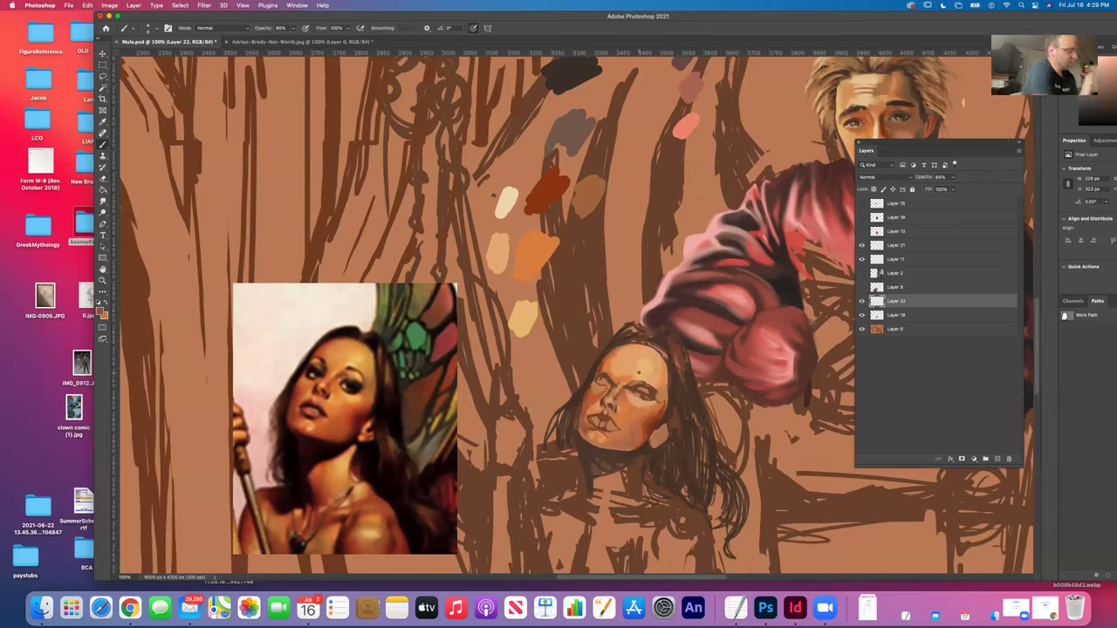
Sample the light peach palette swatch for the Brush tool, followed by the dark brown of the hair beside the woman's face.
click(102, 123)
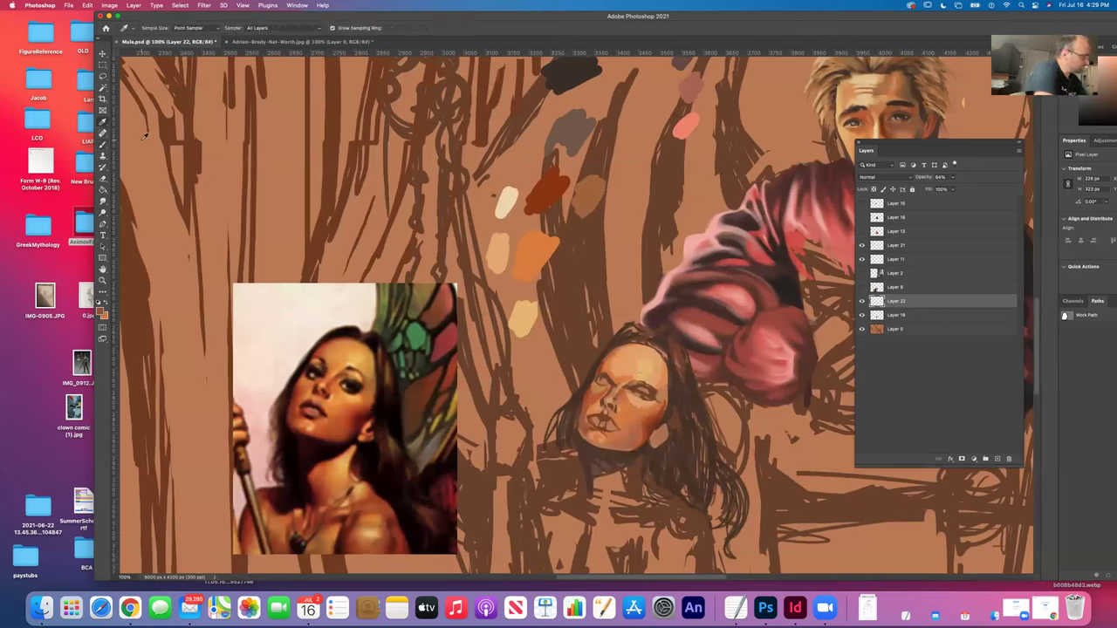
click(498, 253)
click(102, 146)
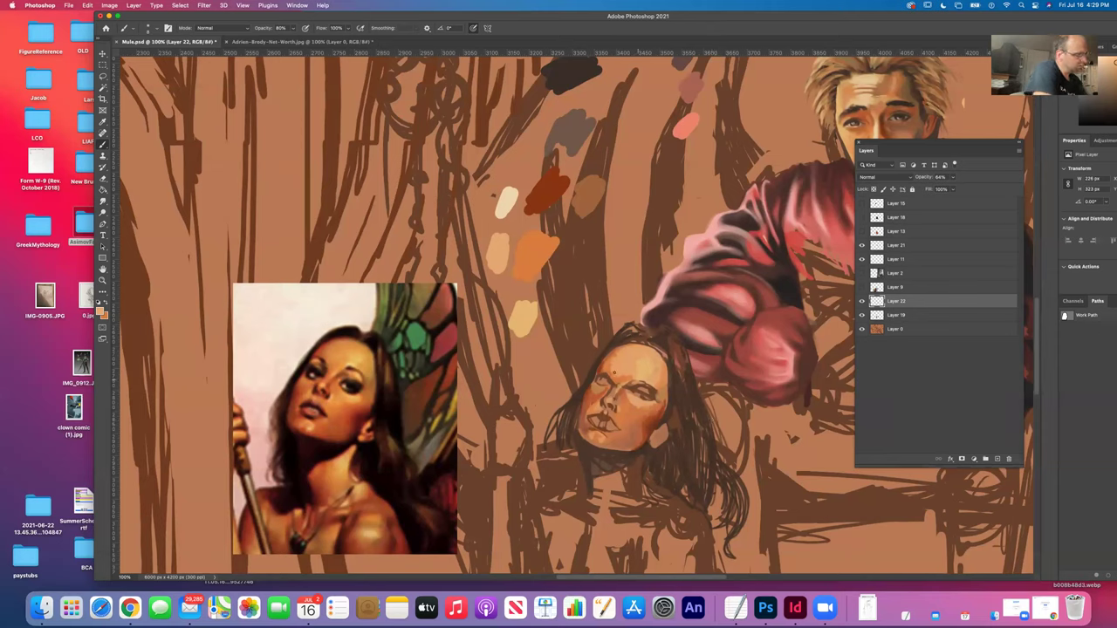
key(i)
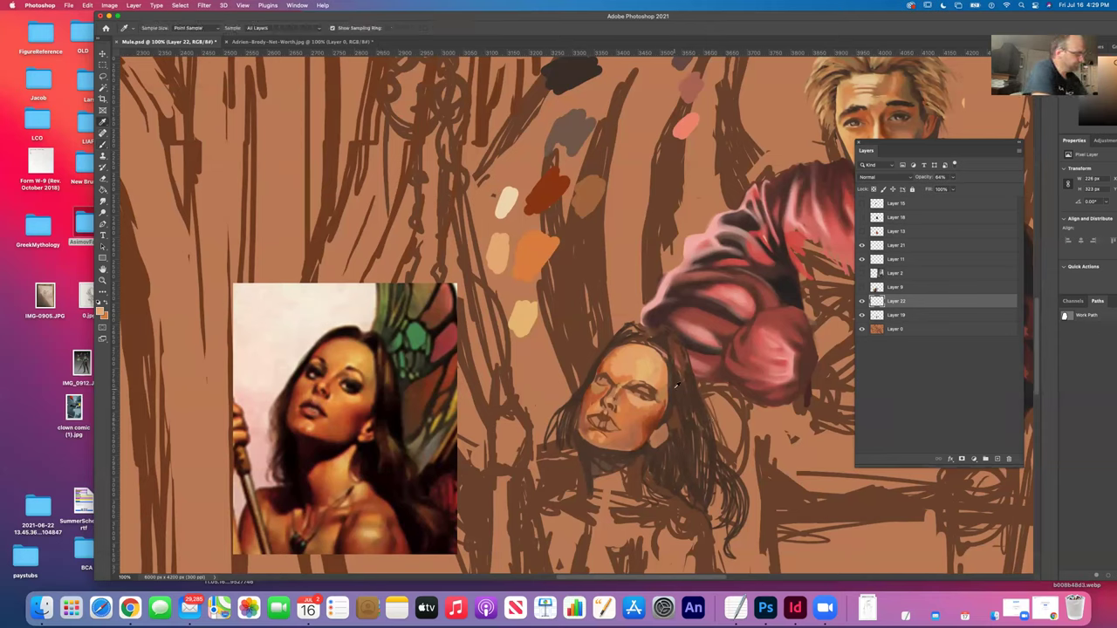
click(102, 144)
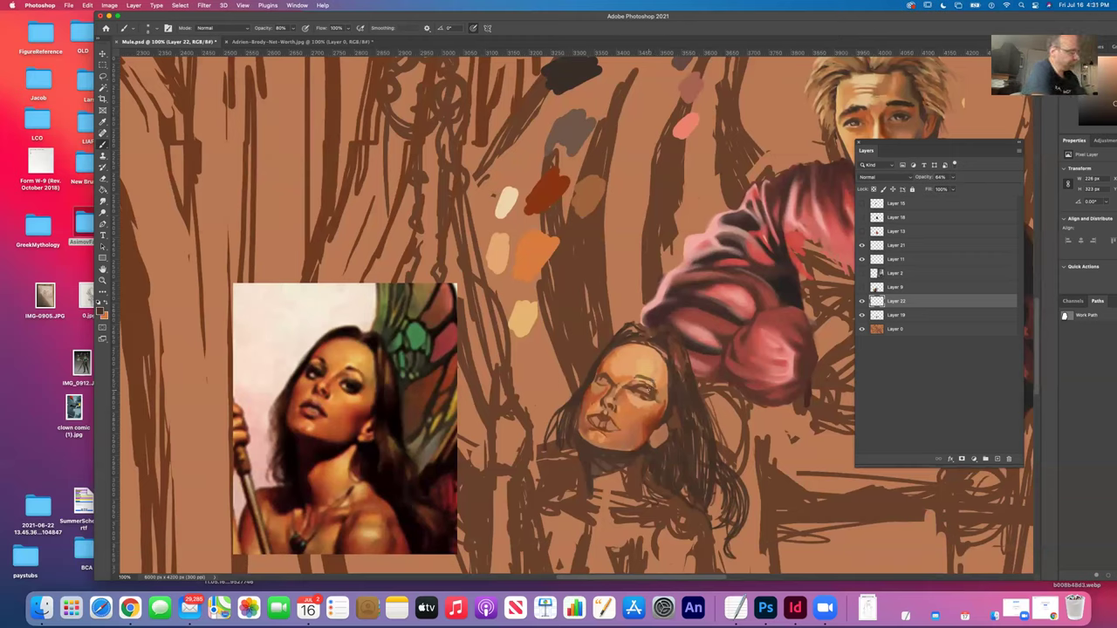
Sample the light orange of the woman's forehead for the Brush tool, followed by the brown tone at her brow.
click(105, 123)
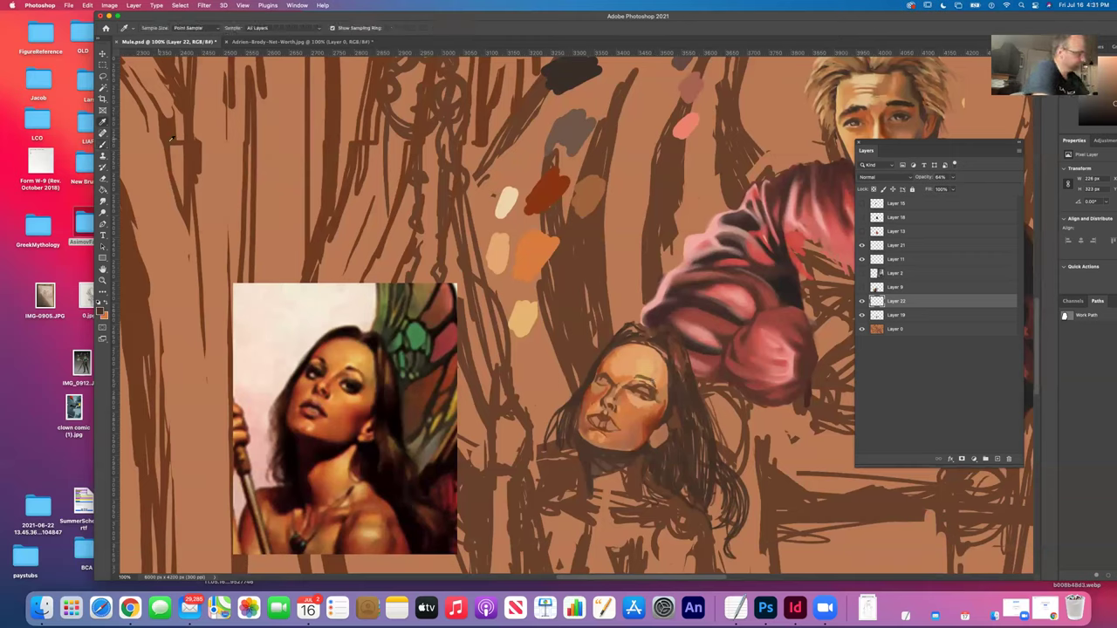
click(628, 359)
click(106, 145)
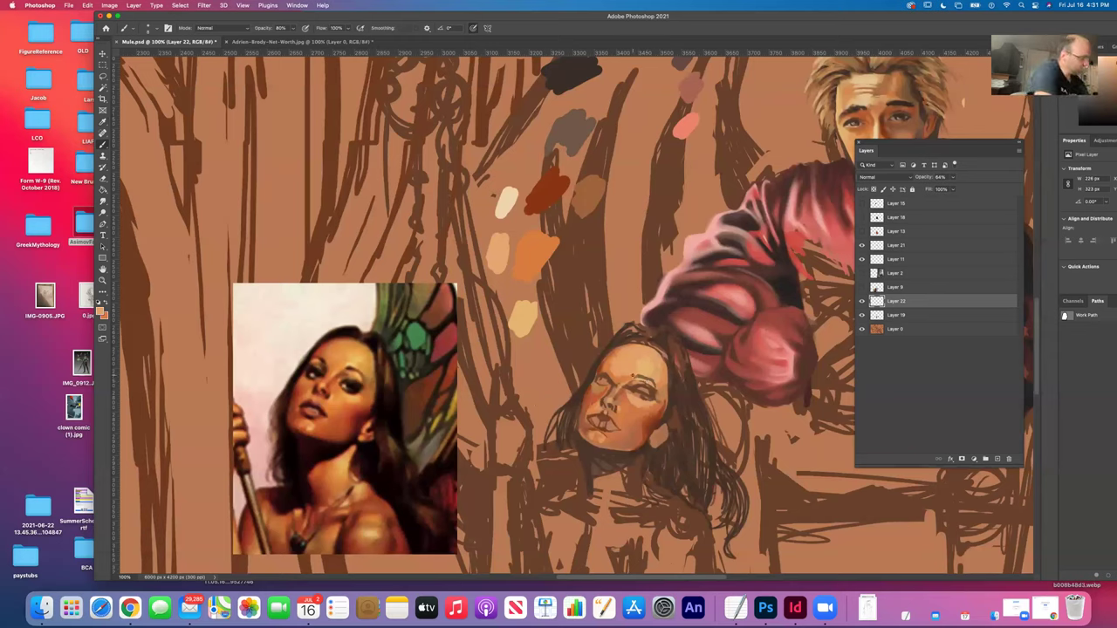
click(102, 127)
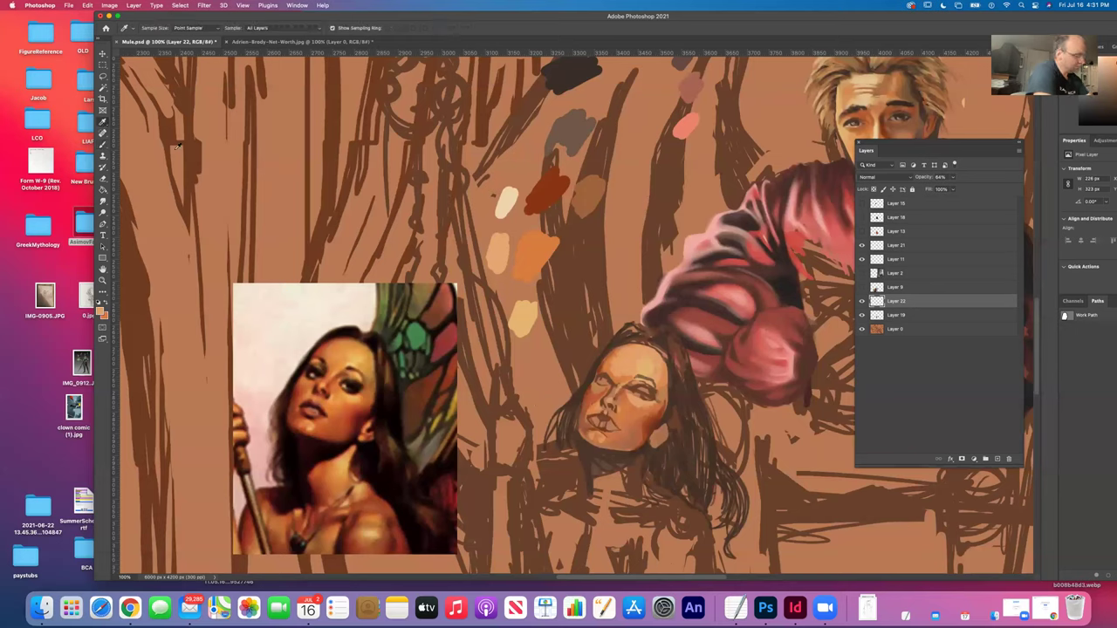
click(639, 374)
click(104, 147)
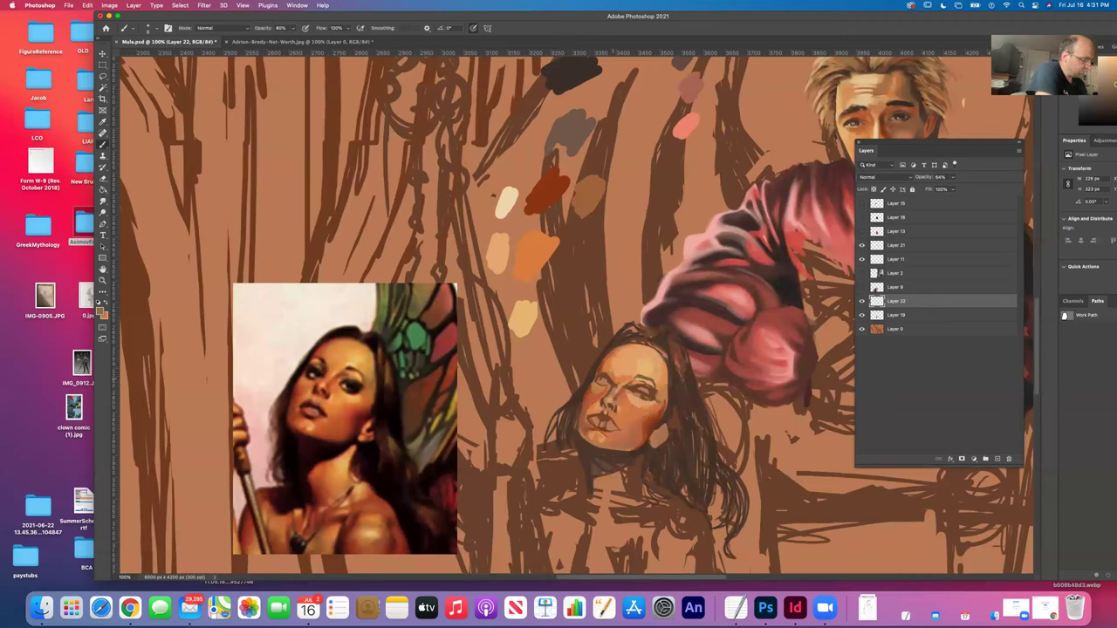
Sample a brown at the woman's hairline for the Brush tool, followed by the dark brown of the hair beside her cheek.
key(i)
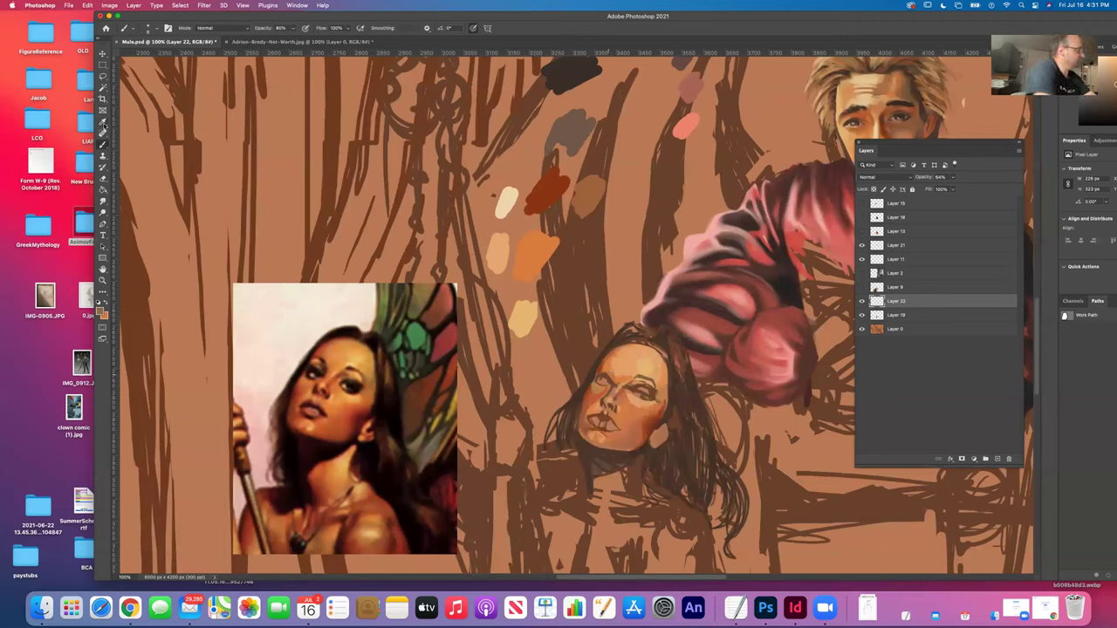
click(650, 329)
key(b)
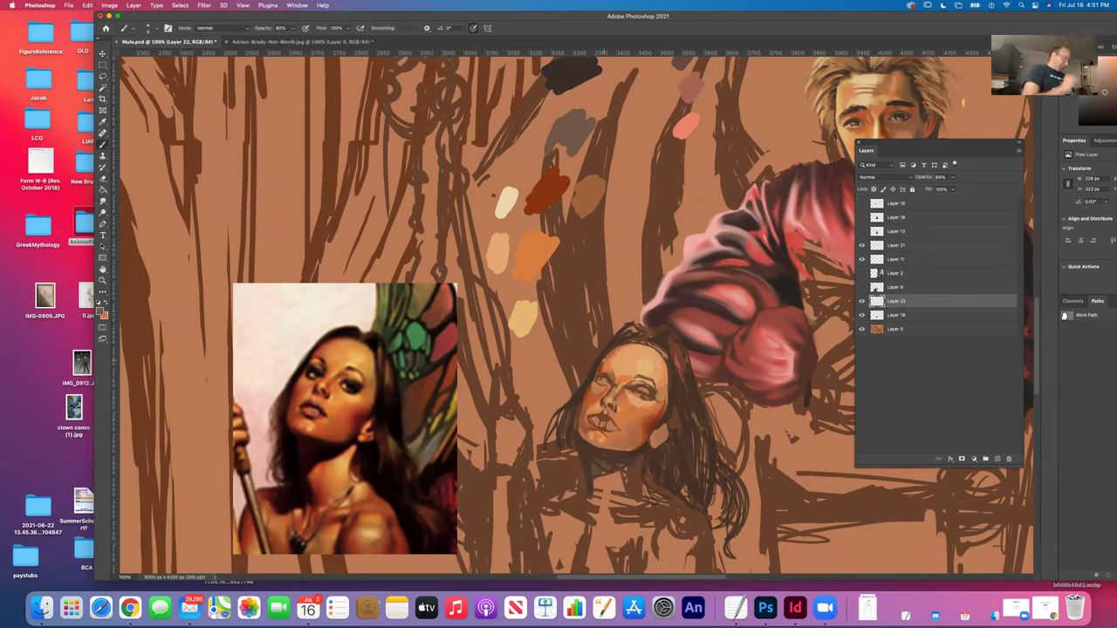
click(104, 124)
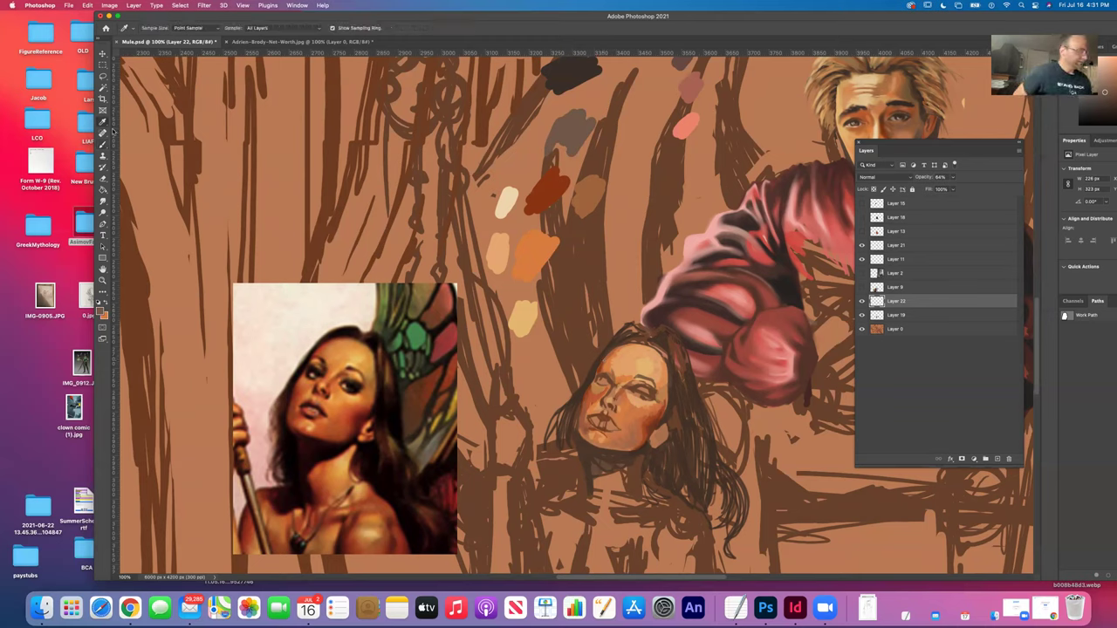
click(578, 394)
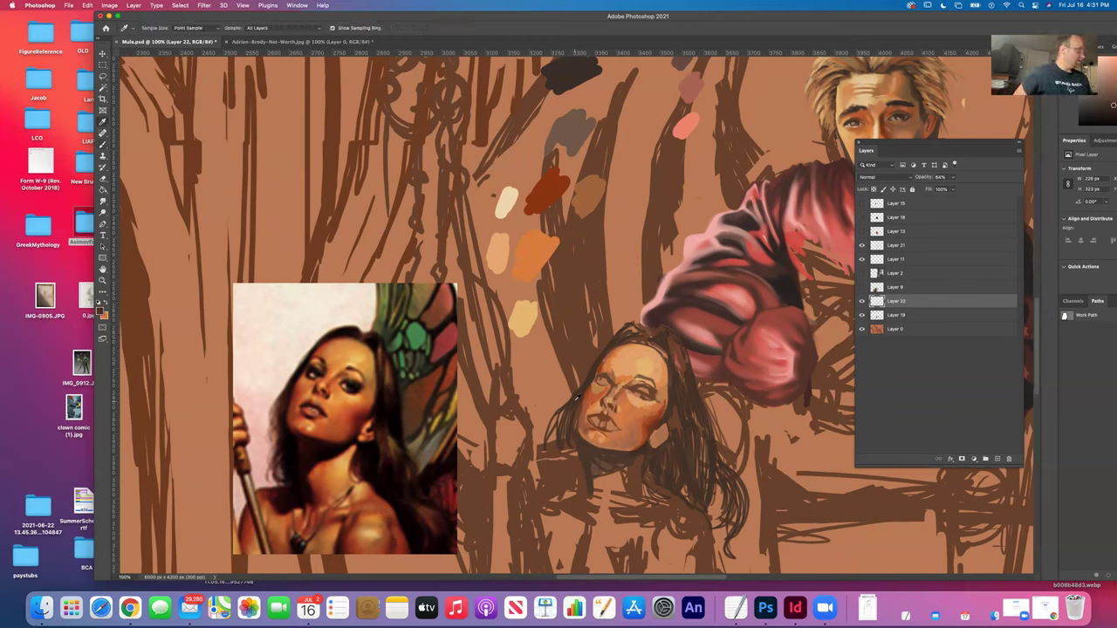
click(103, 145)
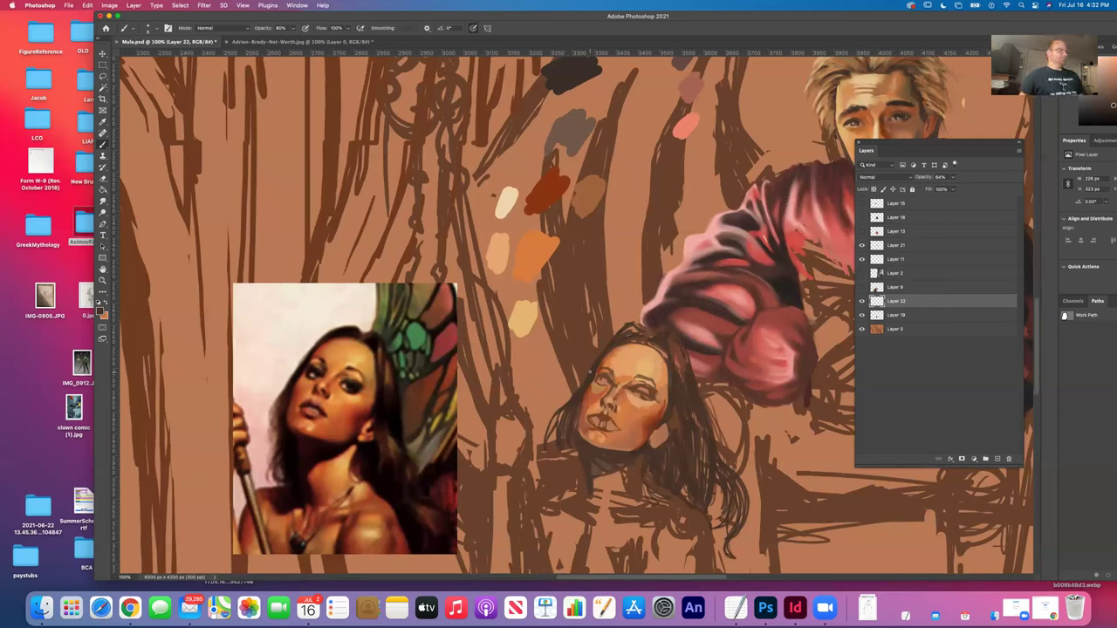
Flip the whole canvas horizontally and bring the mirrored face and its painted reference into view together.
click(118, 5)
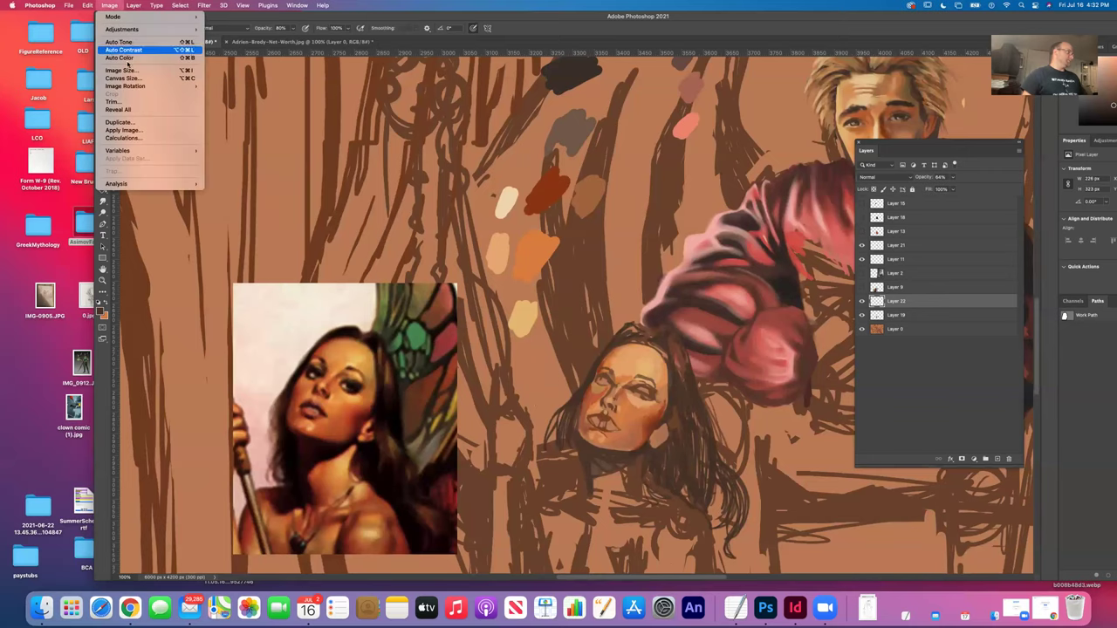
mouse_move(163, 86)
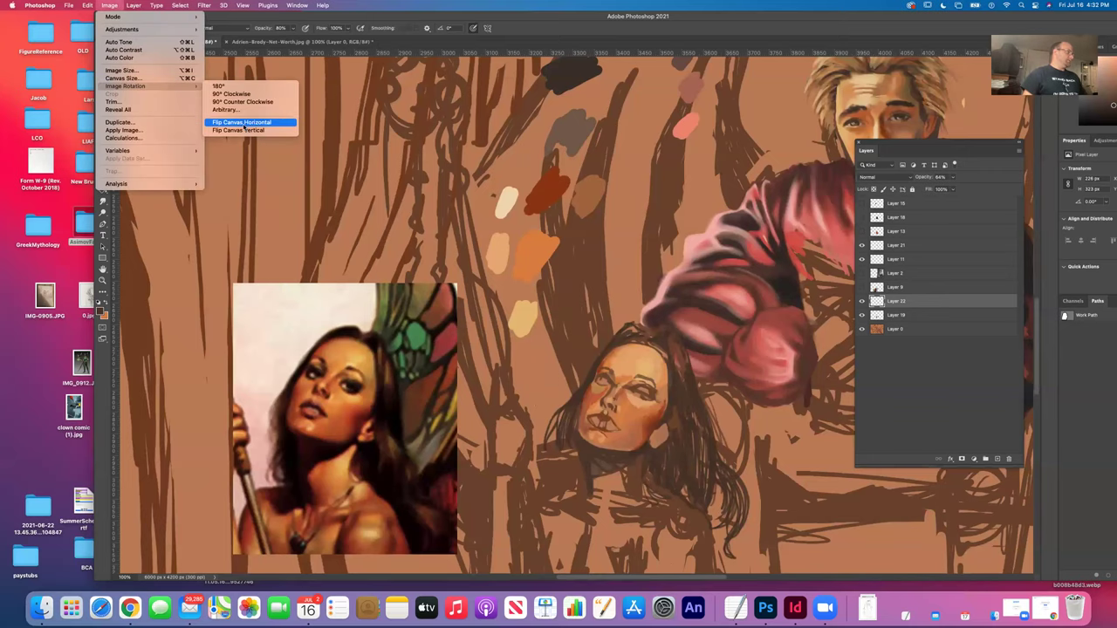
click(243, 123)
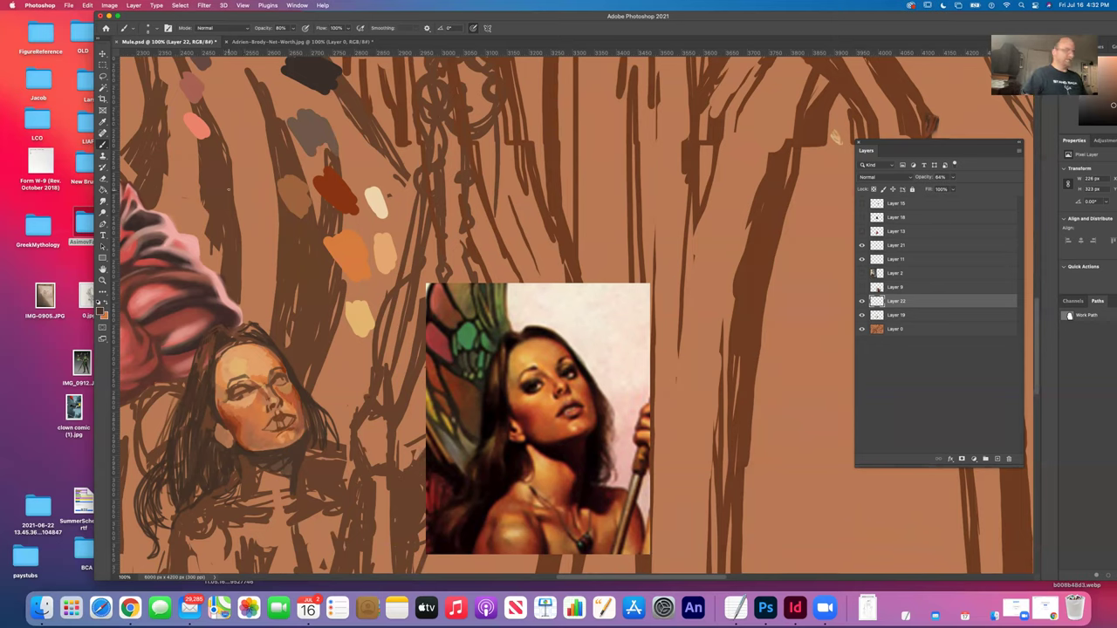
scroll(293, 388, up, 3)
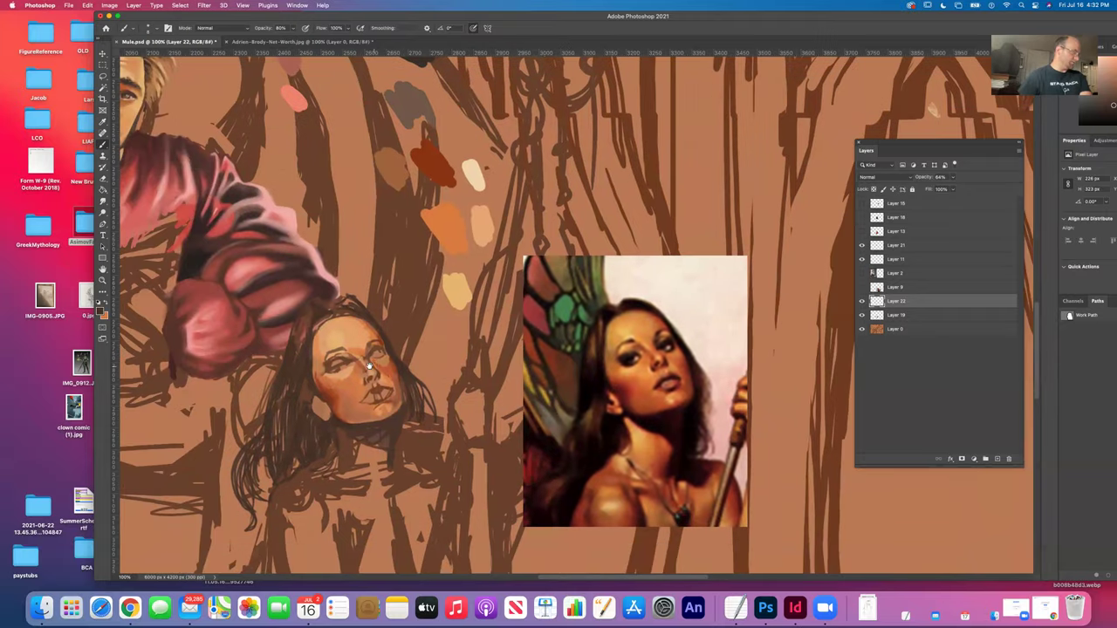
scroll(353, 366, down, 3)
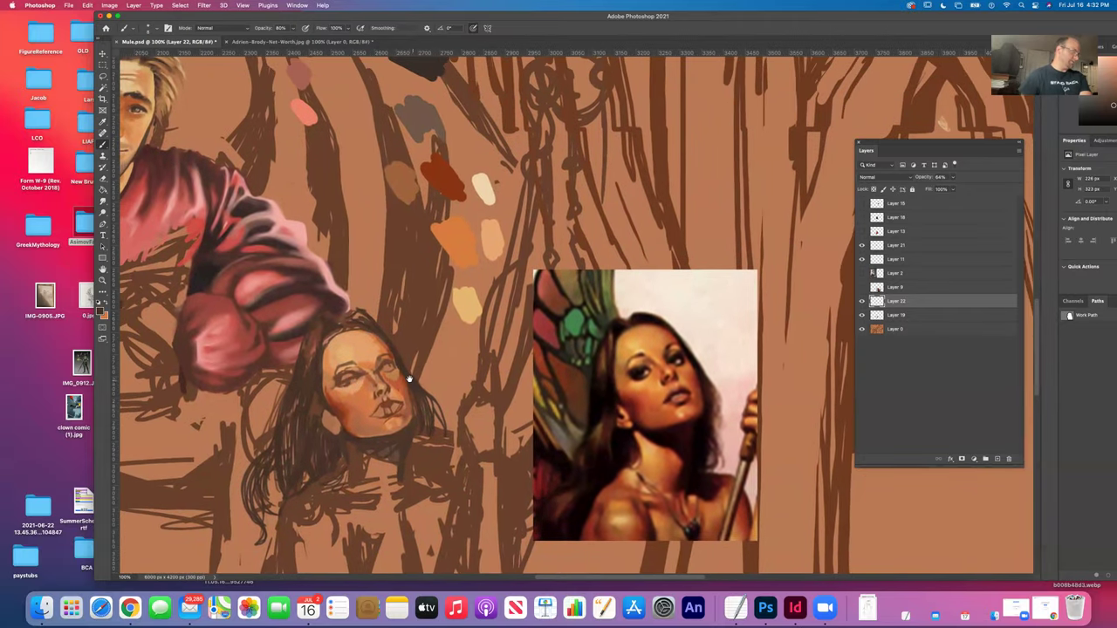
scroll(378, 377, down, 1)
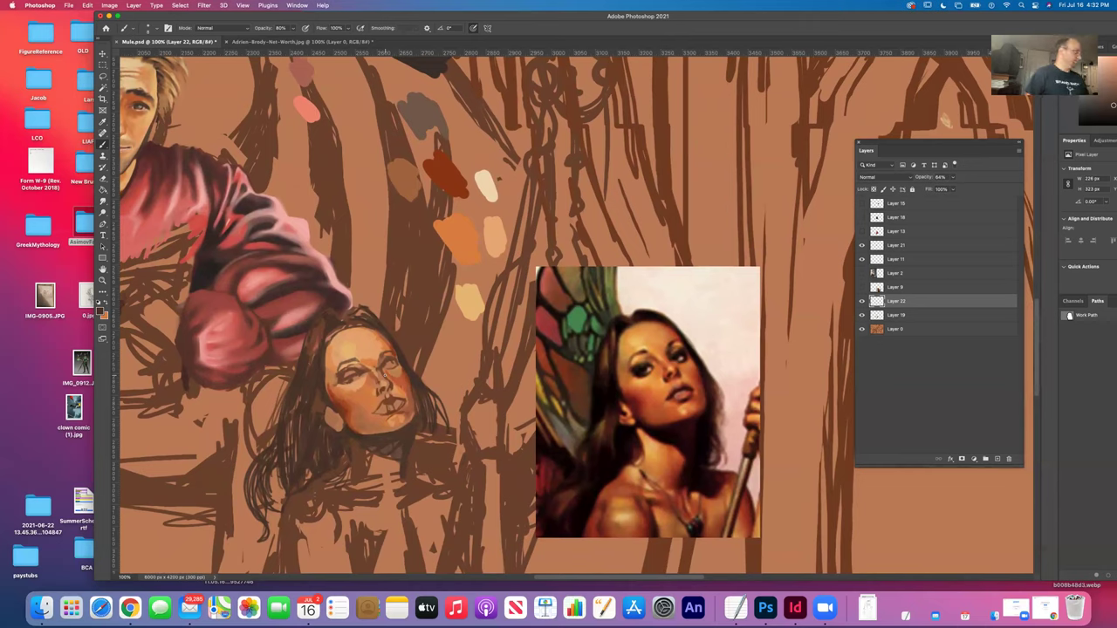
Sample the orange skin tone beneath the woman's eye for the Brush tool.
click(102, 122)
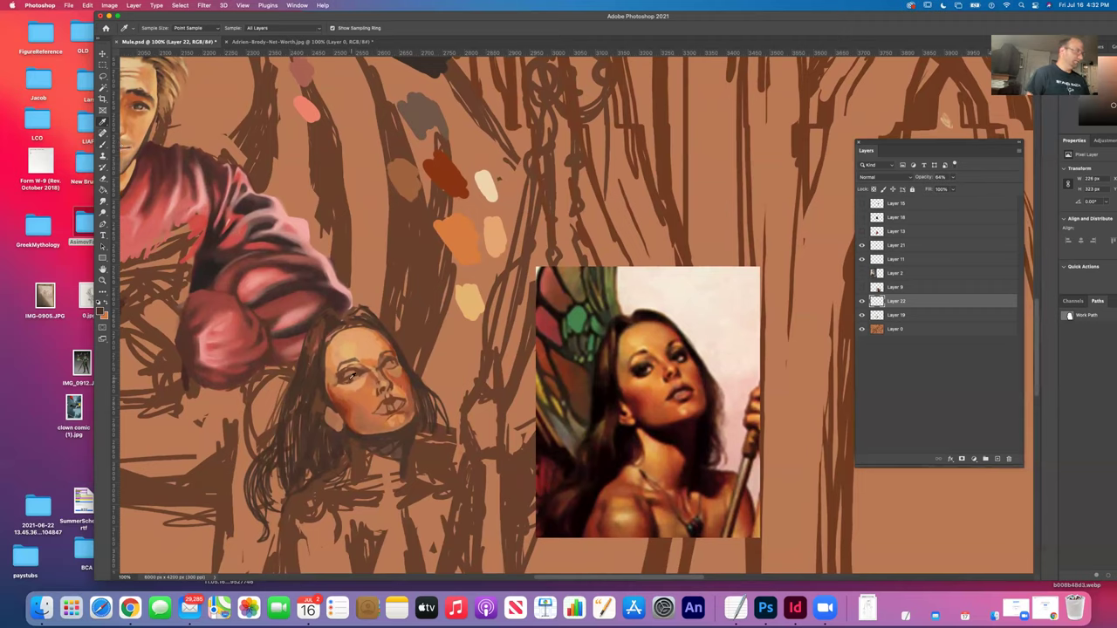
click(363, 383)
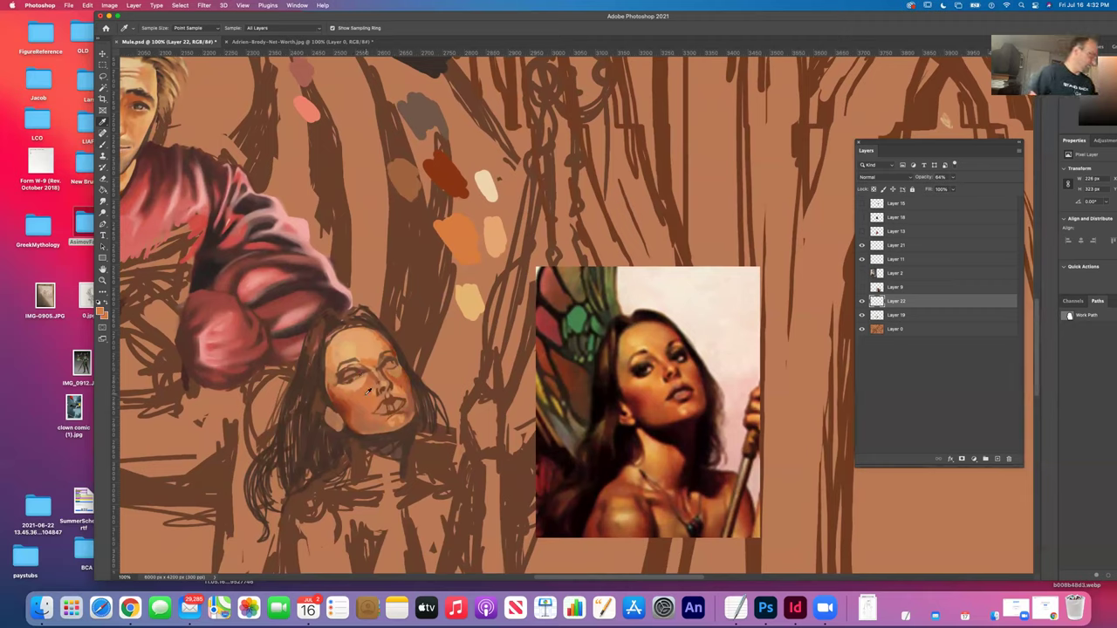
click(103, 147)
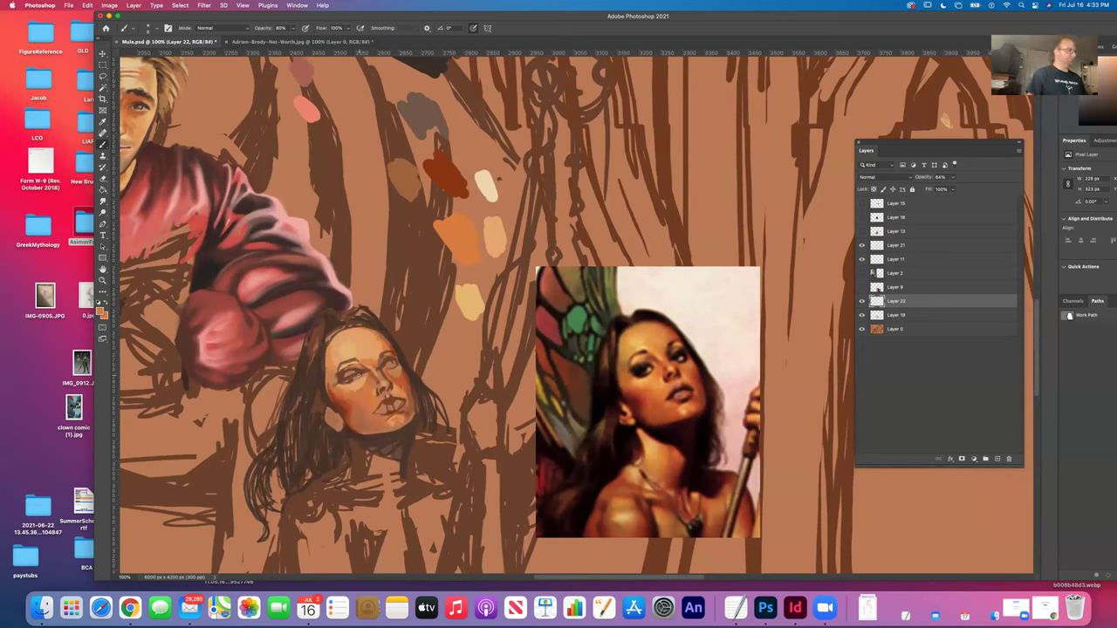
Sample the pale yellow palette swatch, set the brush opacity to 91% and paint a highlight on the woman's neck below the jaw.
click(103, 122)
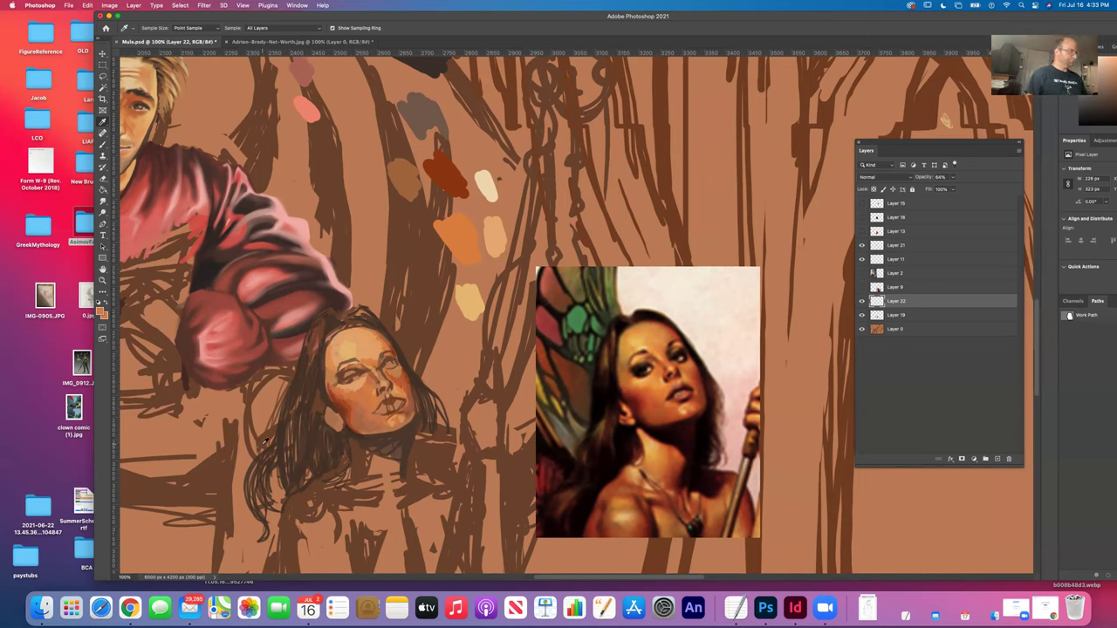
click(104, 145)
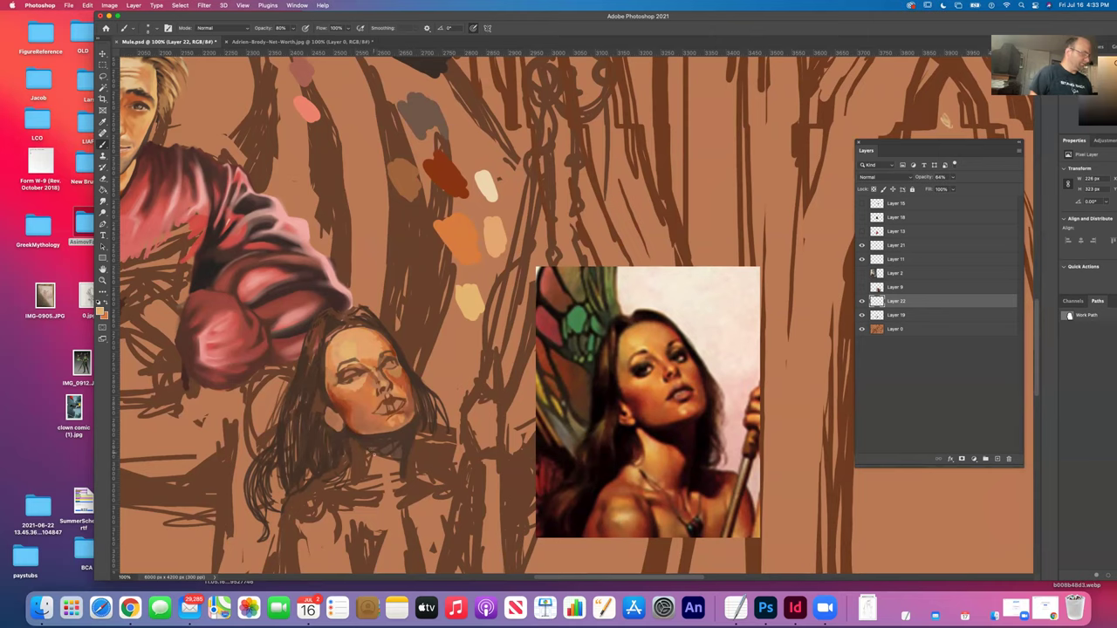
drag(357, 442, 367, 450)
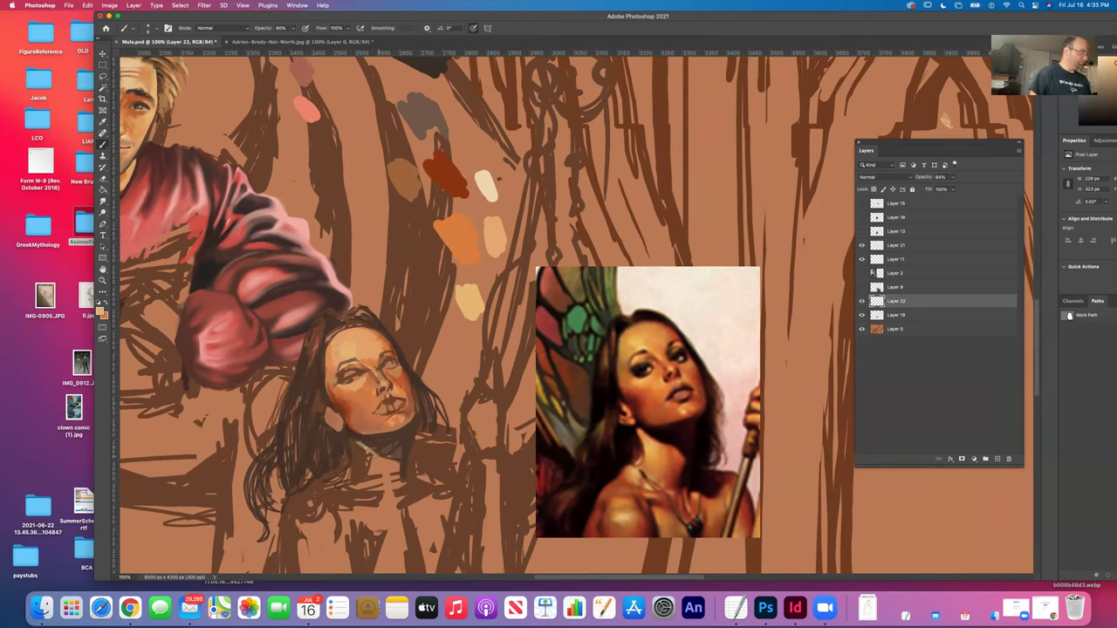
click(292, 28)
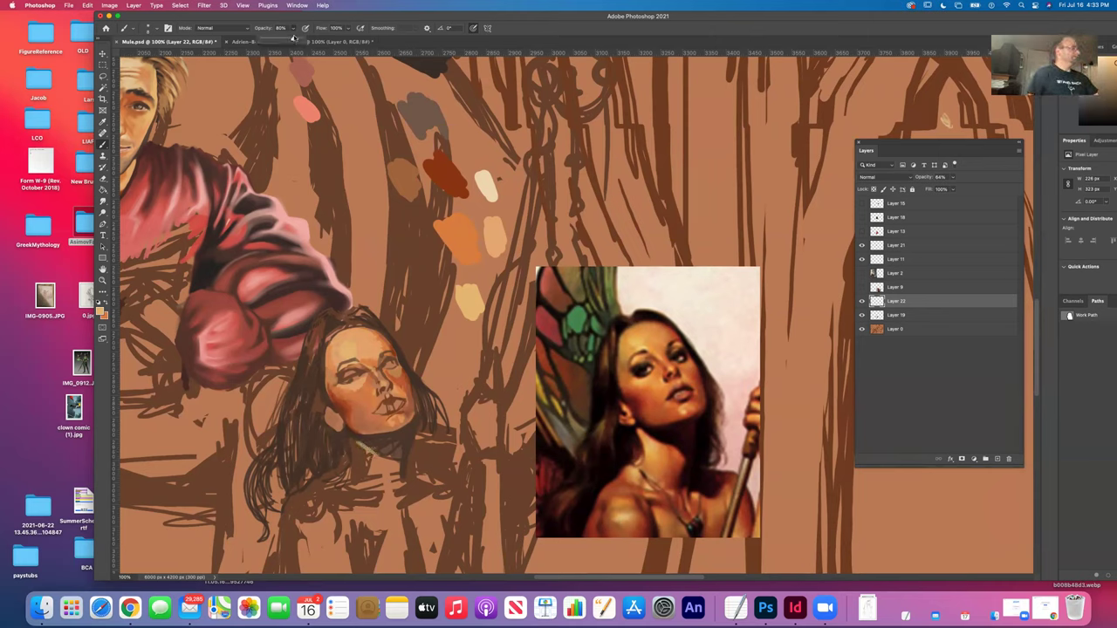
drag(296, 41, 292, 44)
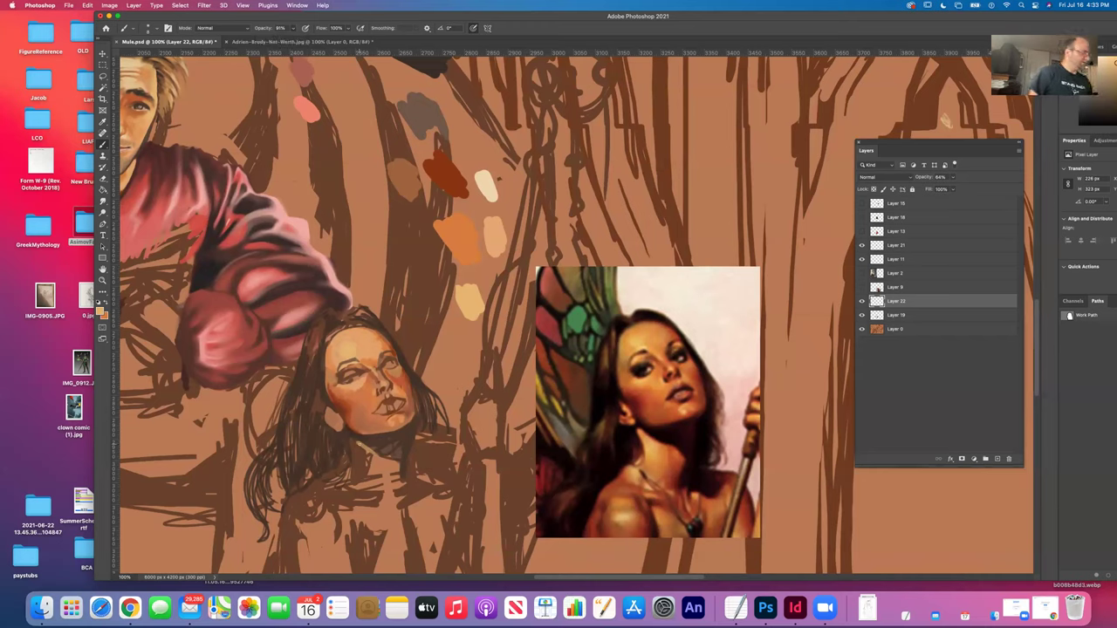
drag(367, 450, 360, 478)
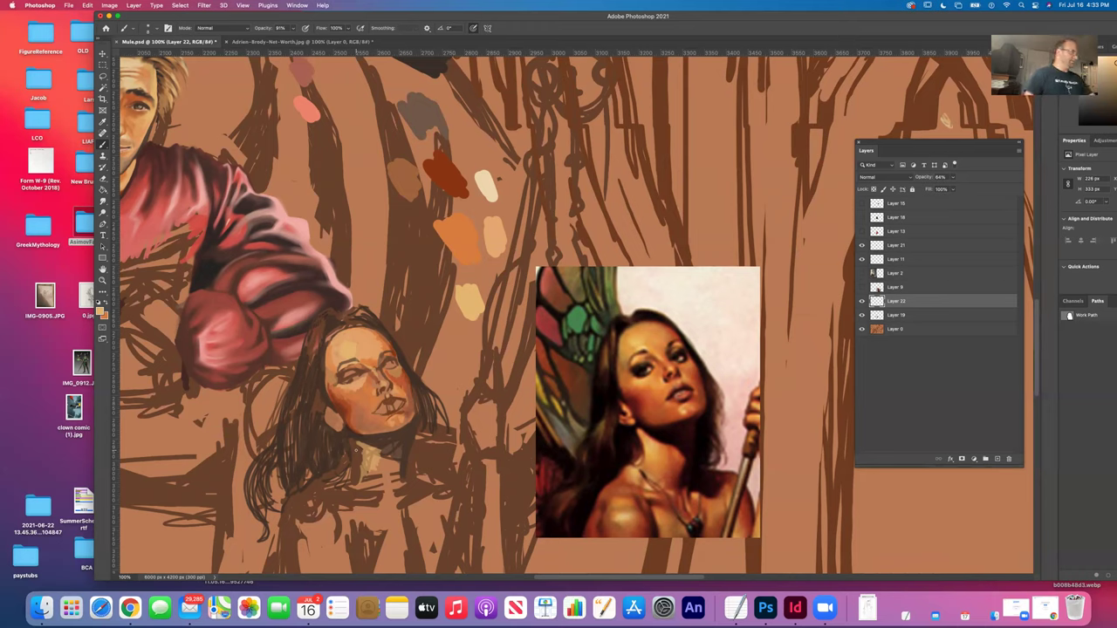
Sample the orange of the woman's cheek and paint it beside the yellow highlight on her neck.
click(103, 123)
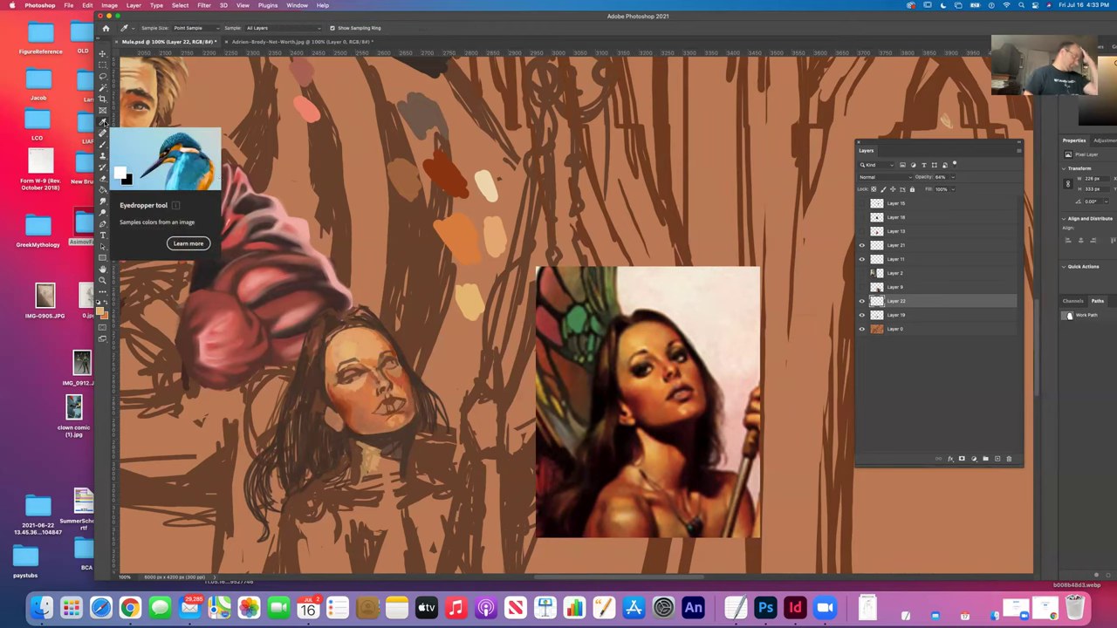
click(356, 393)
click(103, 145)
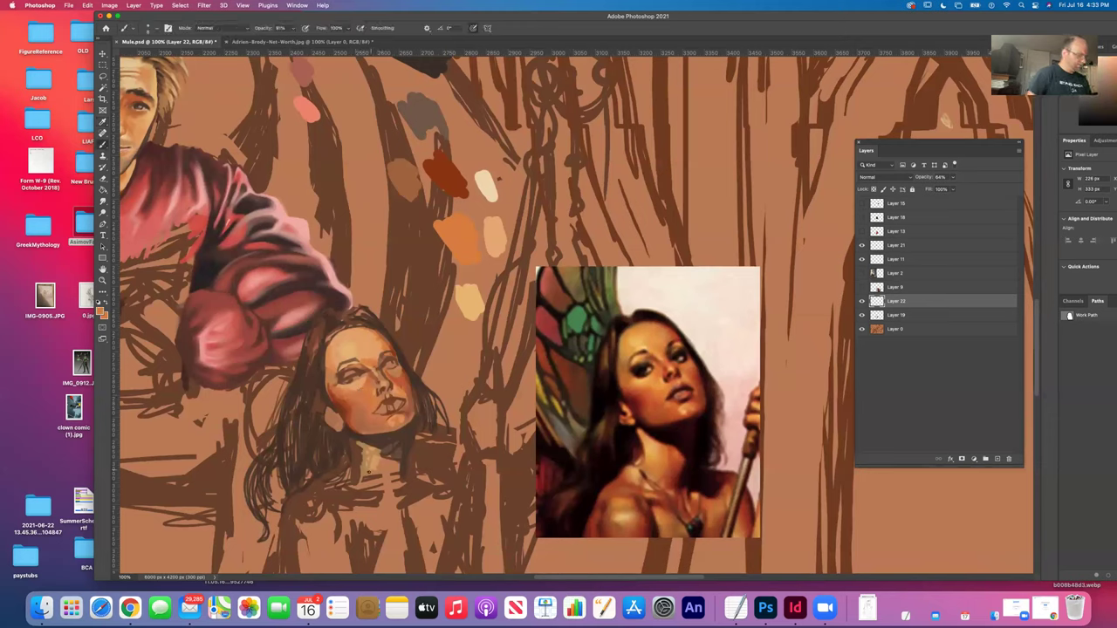
drag(376, 456, 379, 452)
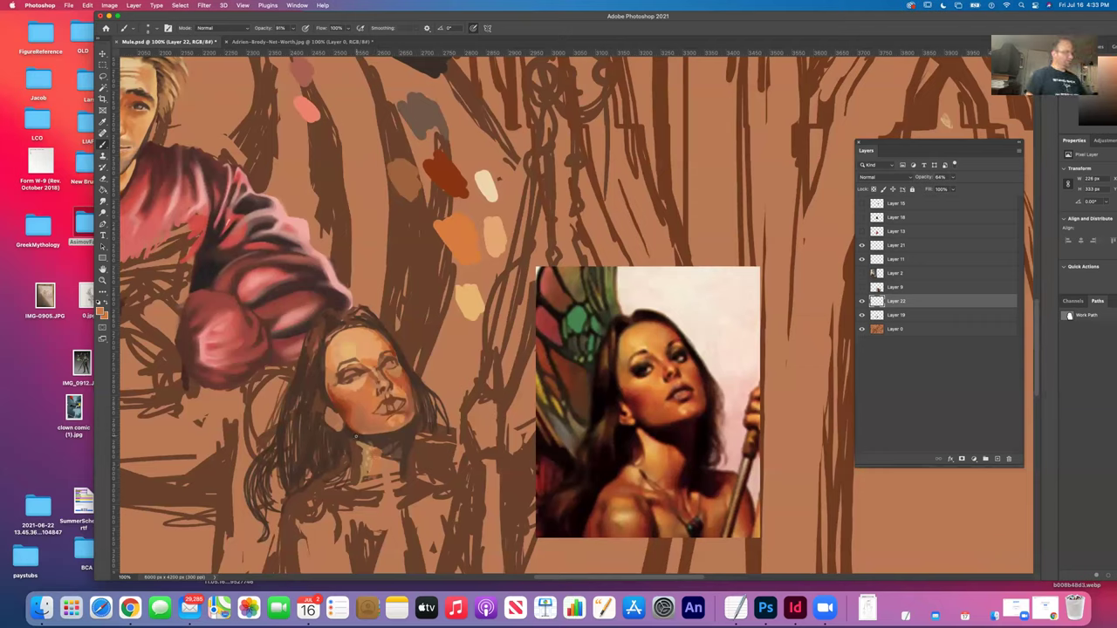
Sample the reddish-brown palette swatch and paint the shaded side of the woman's neck, undoing the last stroke.
click(103, 123)
click(446, 173)
click(106, 144)
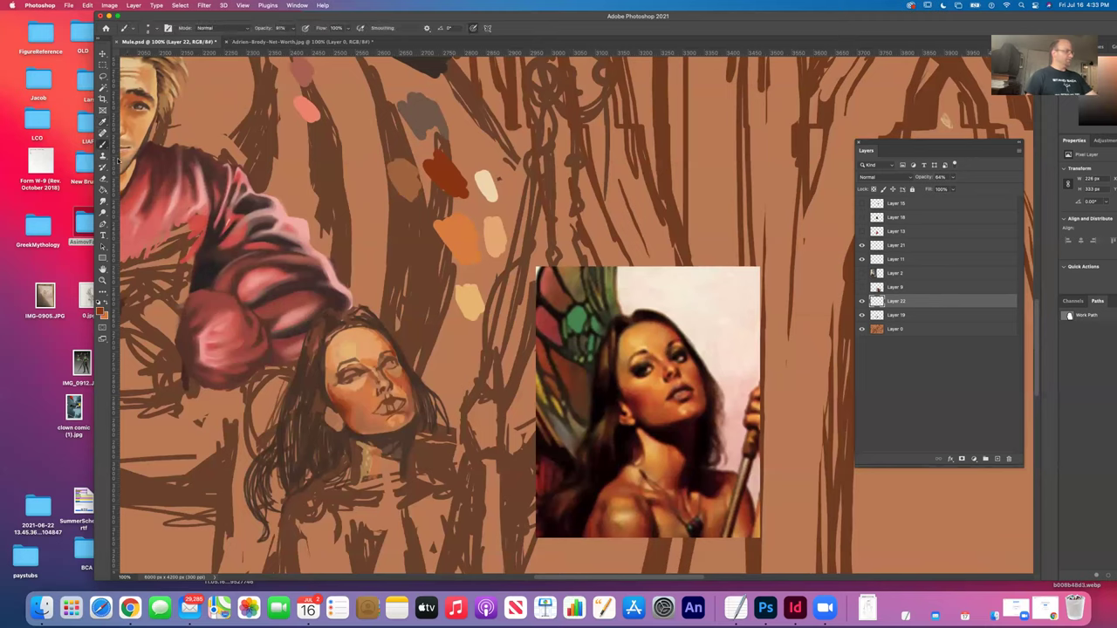
drag(380, 463, 381, 476)
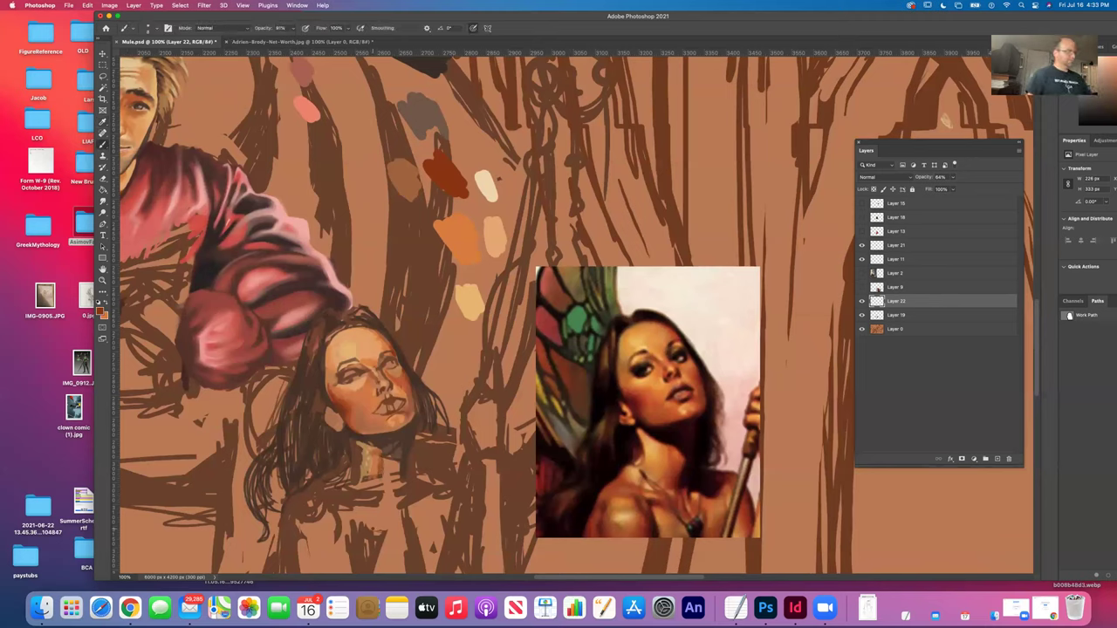
drag(382, 470, 385, 480)
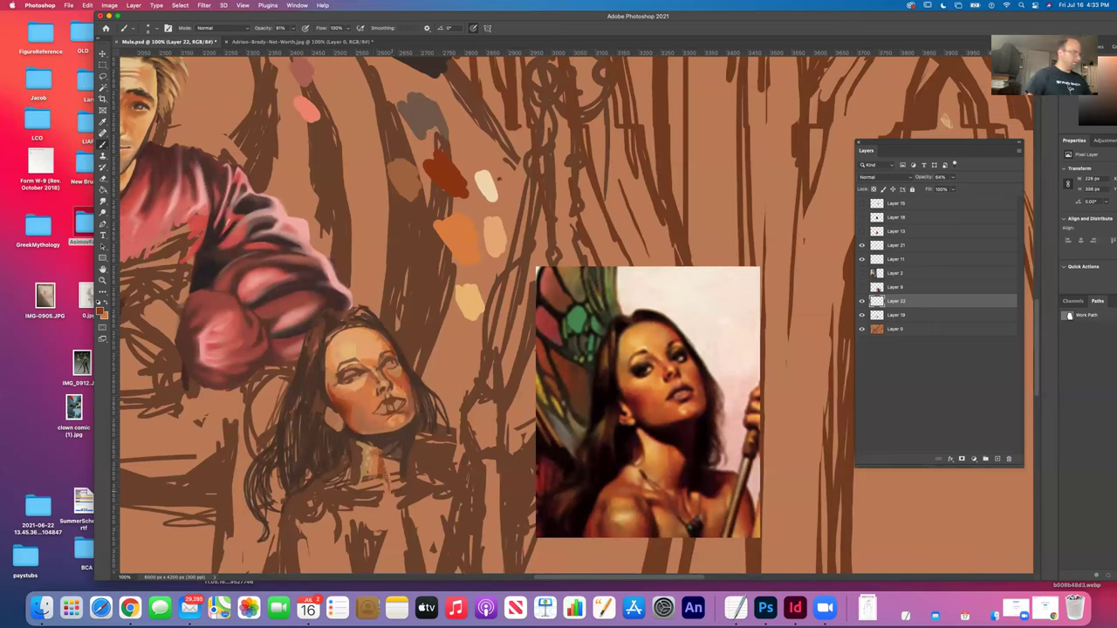
drag(393, 489, 395, 468)
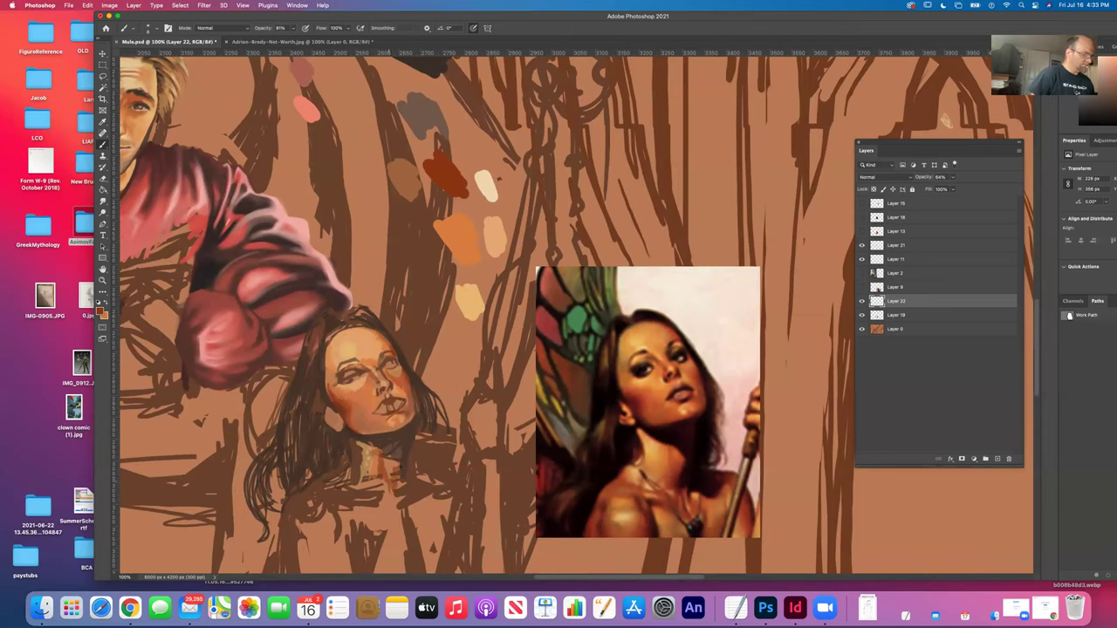
key(super+z)
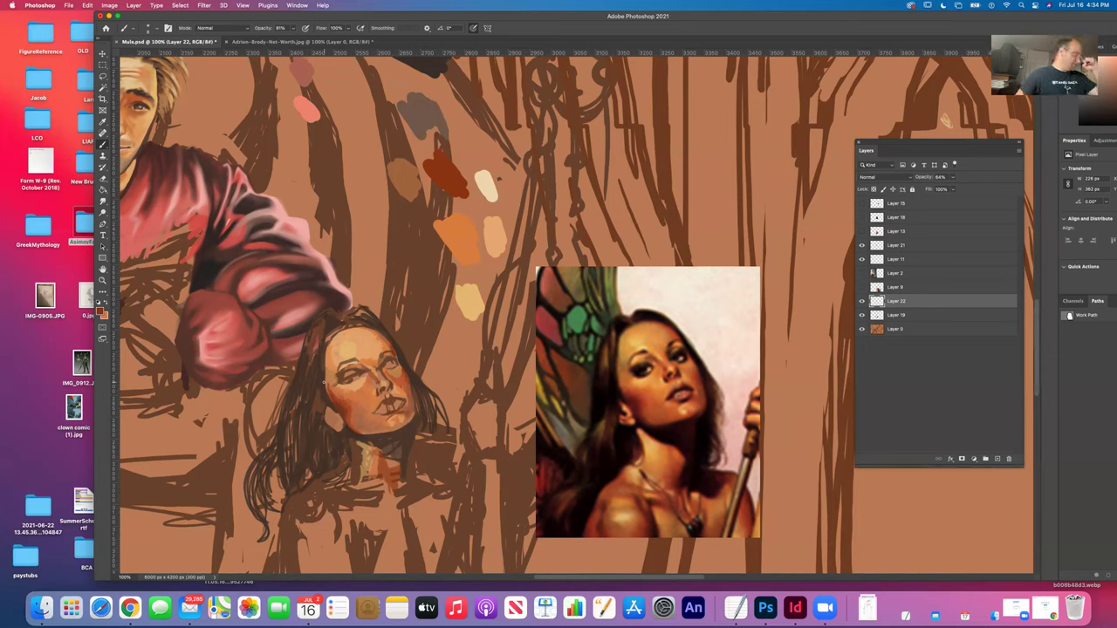
Sample the pale yellow palette swatch and widen the highlight along the lit side of the woman's neck.
key(i)
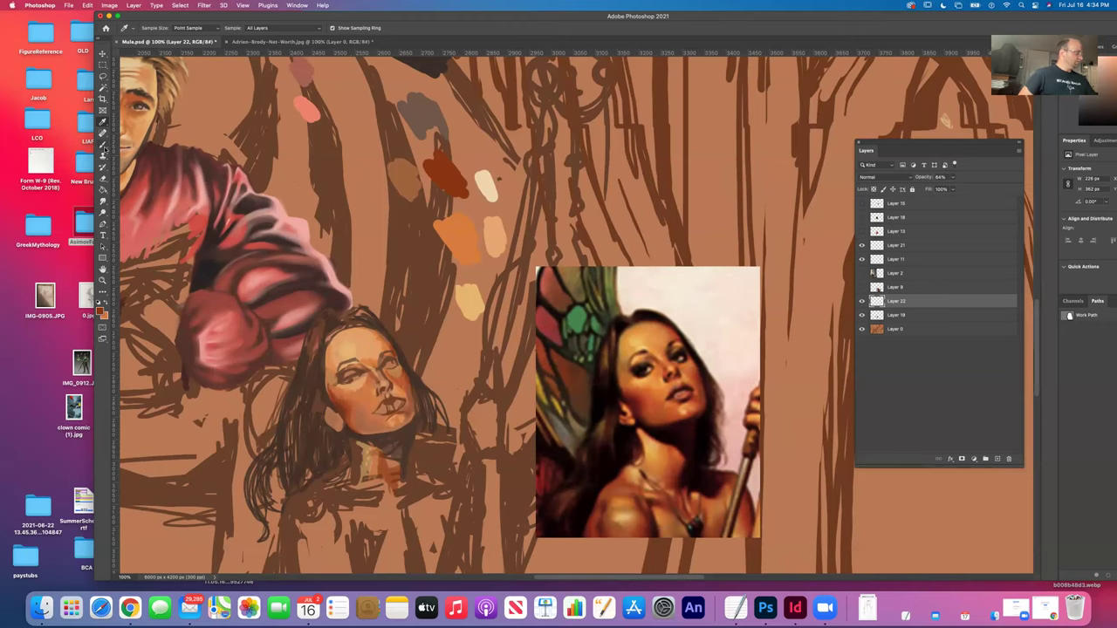
click(471, 302)
click(102, 145)
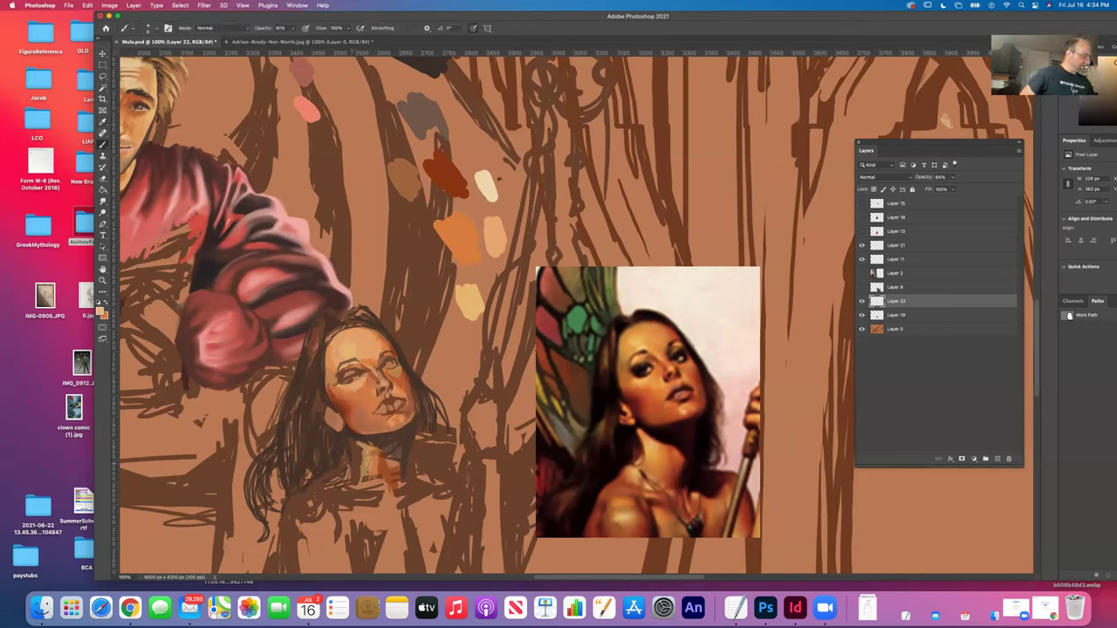
mouse_move(350, 466)
mouse_down()
mouse_move(352, 484)
mouse_move(355, 440)
mouse_up()
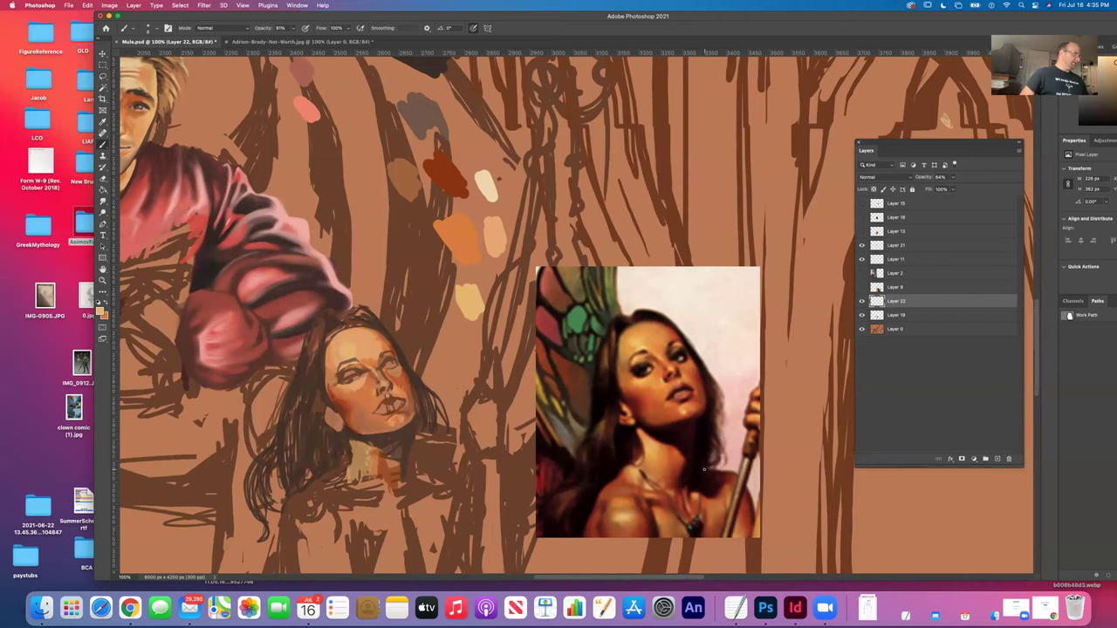
Sample a dark tone, shift the foreground color to dark reddish brown #4a2b25 and ready the Brush tool.
key(i)
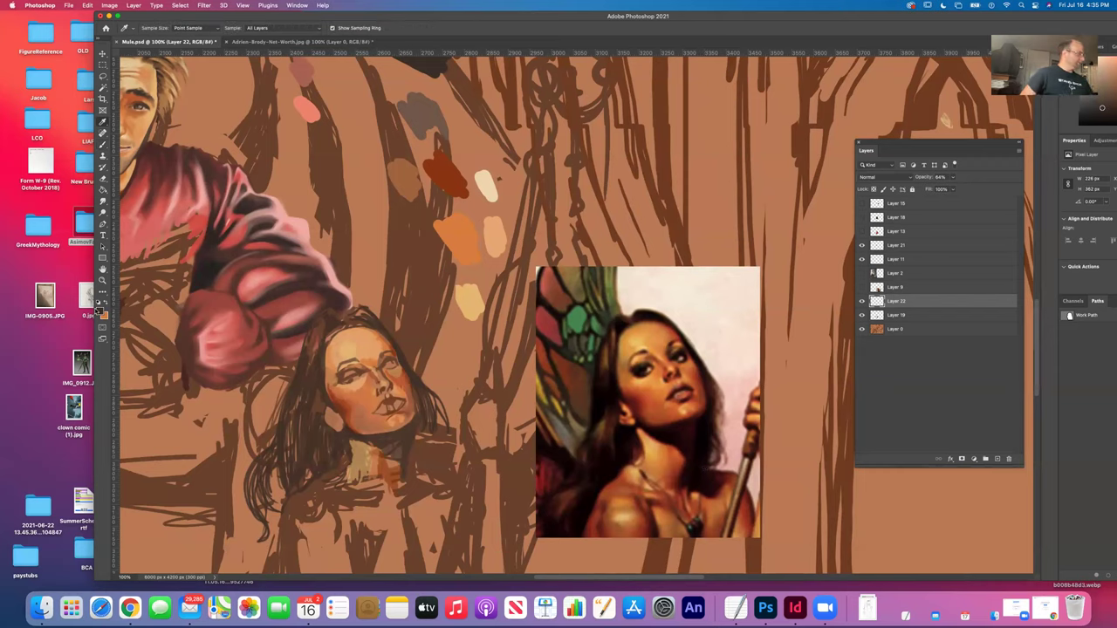
click(100, 311)
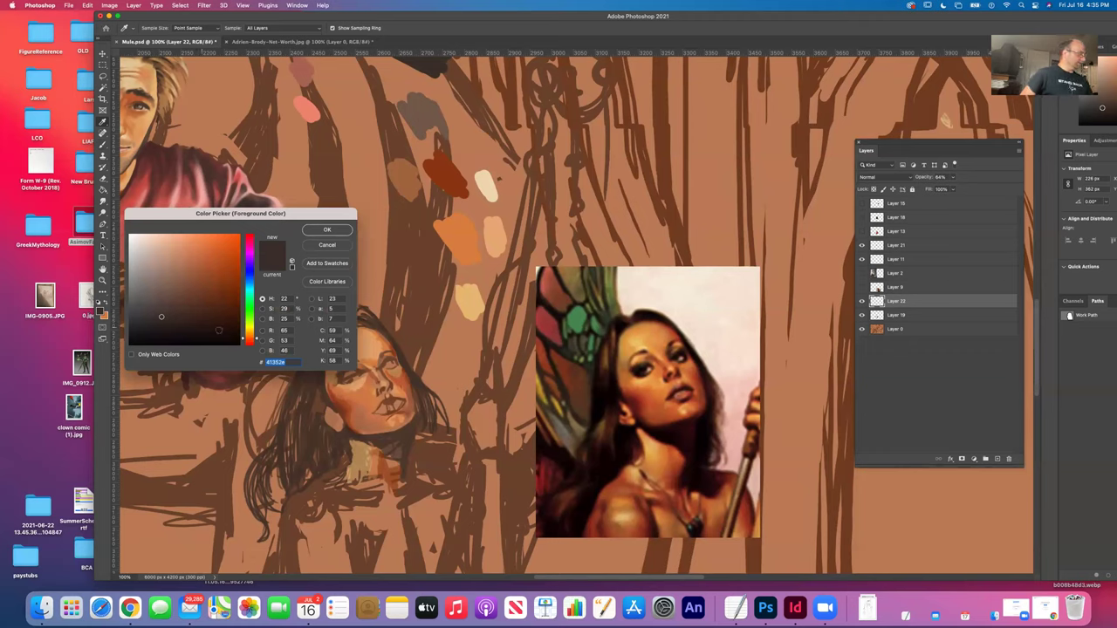
click(165, 314)
drag(243, 340, 244, 344)
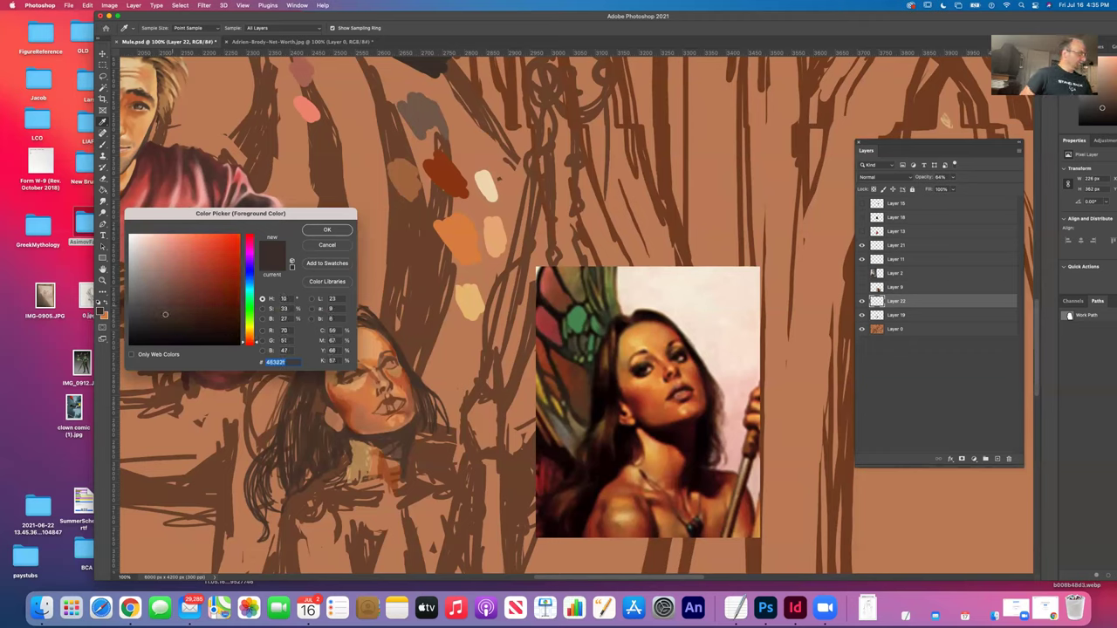
drag(178, 310, 184, 310)
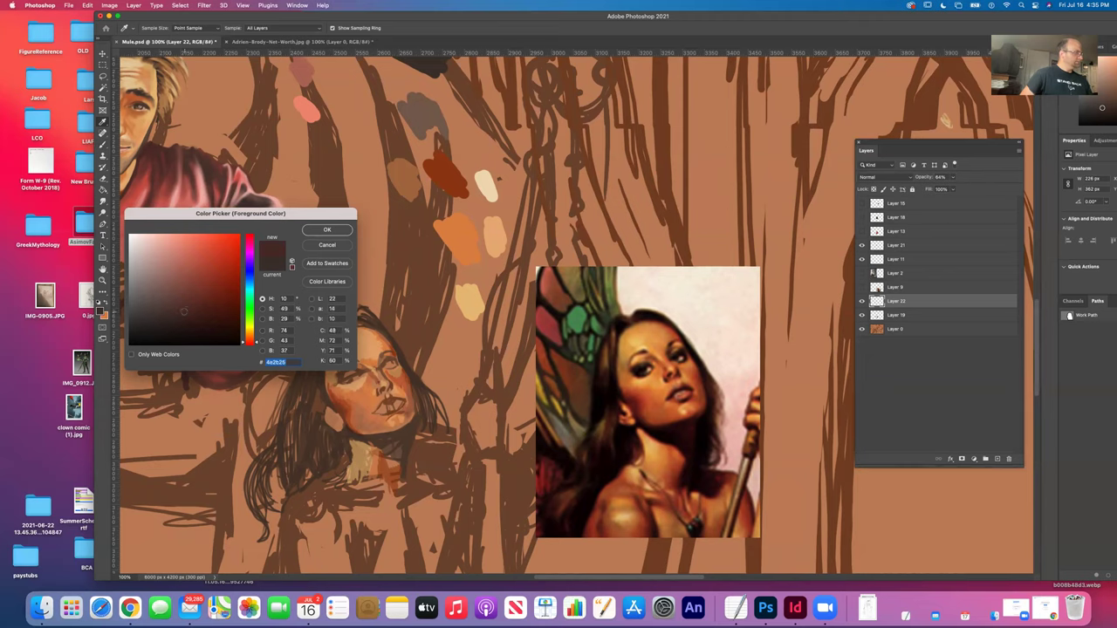
key(Return)
click(103, 144)
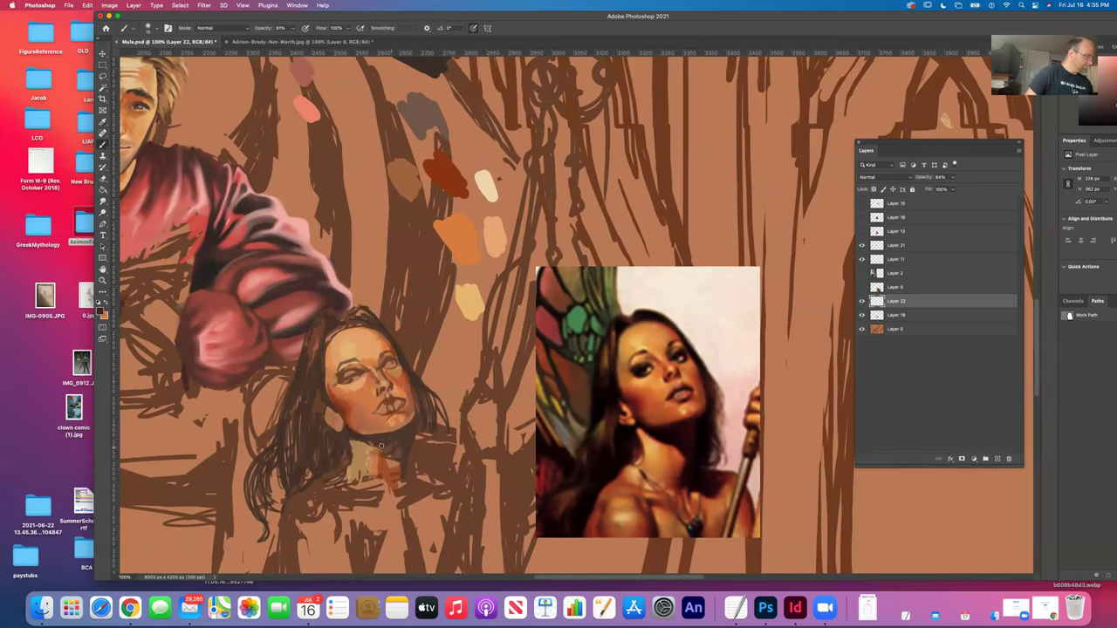
Hide Layer 11, and toggle Layer 21 and Layer 22 off and on to check what each contains.
click(862, 300)
click(862, 300)
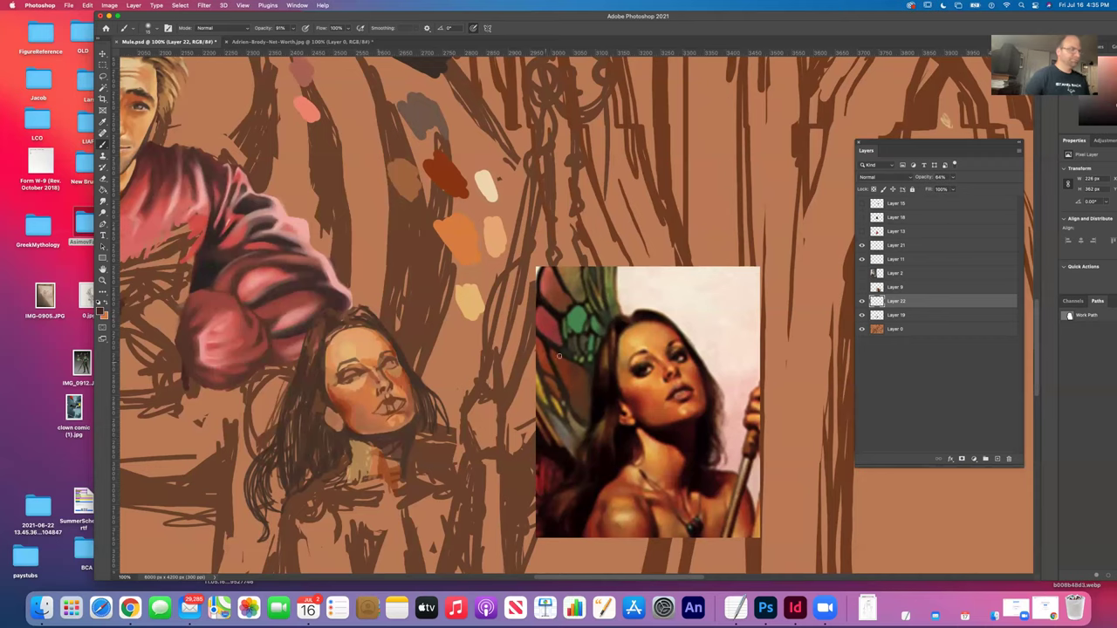
click(861, 260)
click(861, 246)
click(861, 246)
click(862, 246)
click(861, 246)
click(861, 301)
click(862, 301)
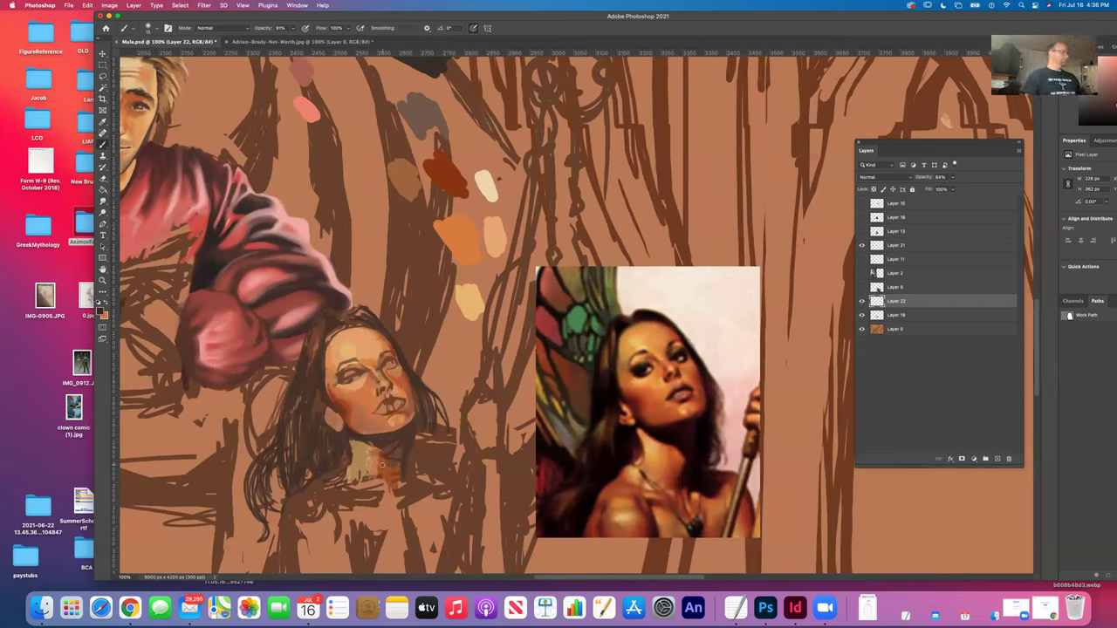
Keep the dark brown foreground color, add a new layer above Layer 22 and set the brush opacity to 85%.
click(103, 314)
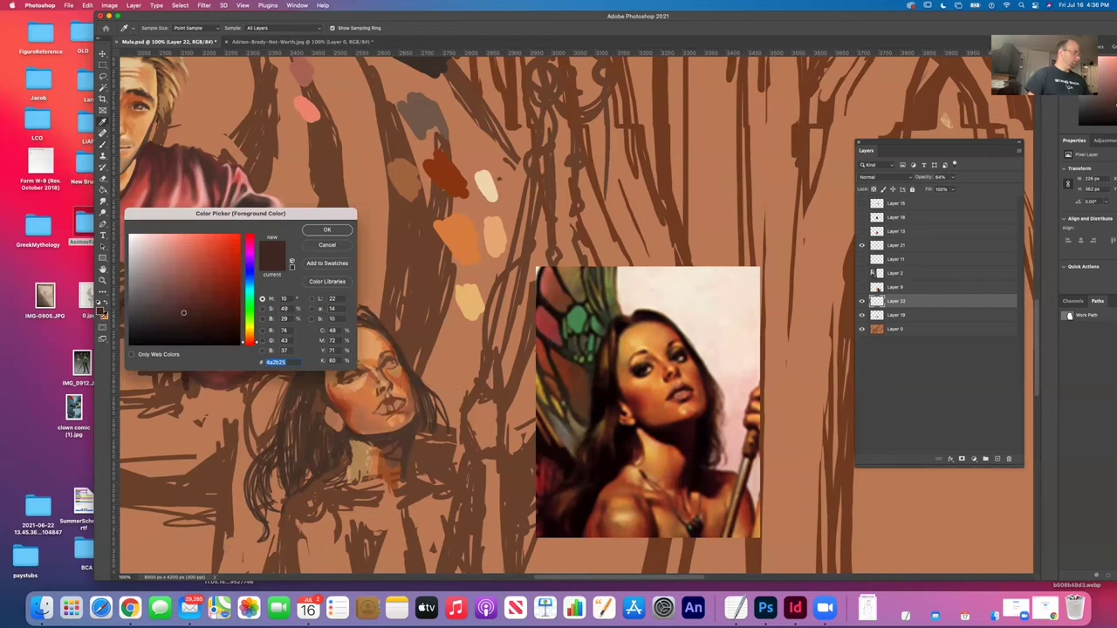
click(319, 232)
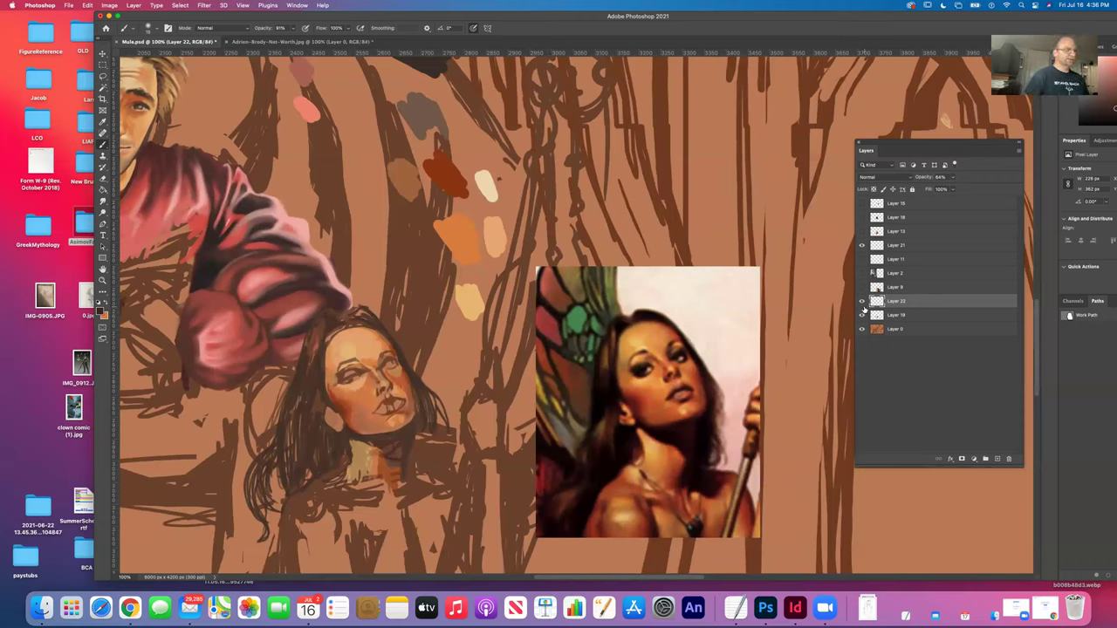
click(995, 458)
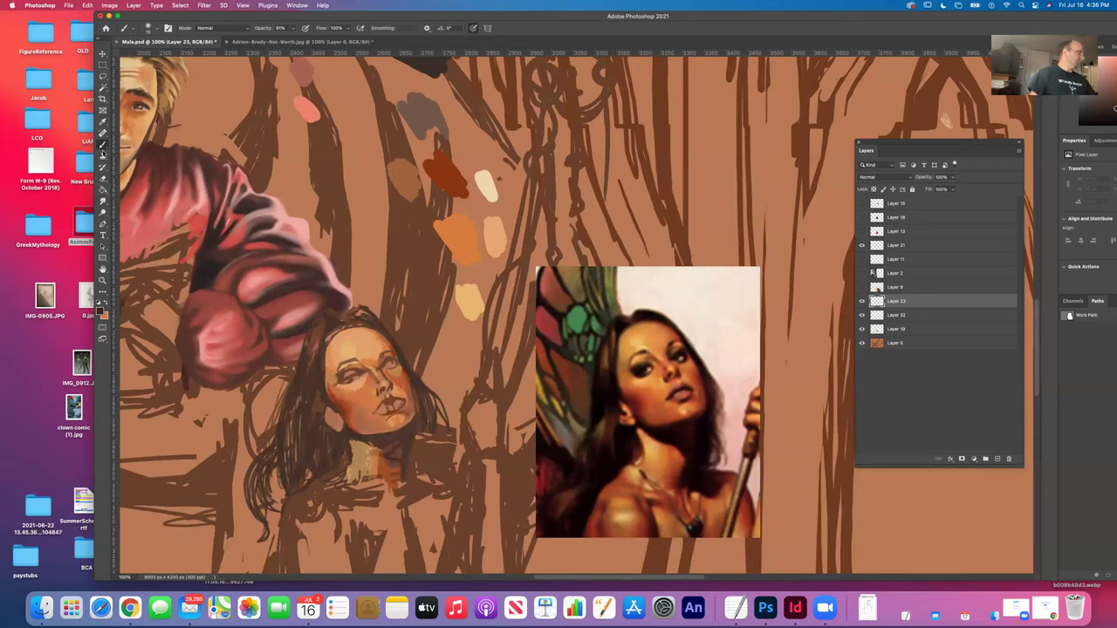
click(288, 28)
drag(298, 41, 290, 41)
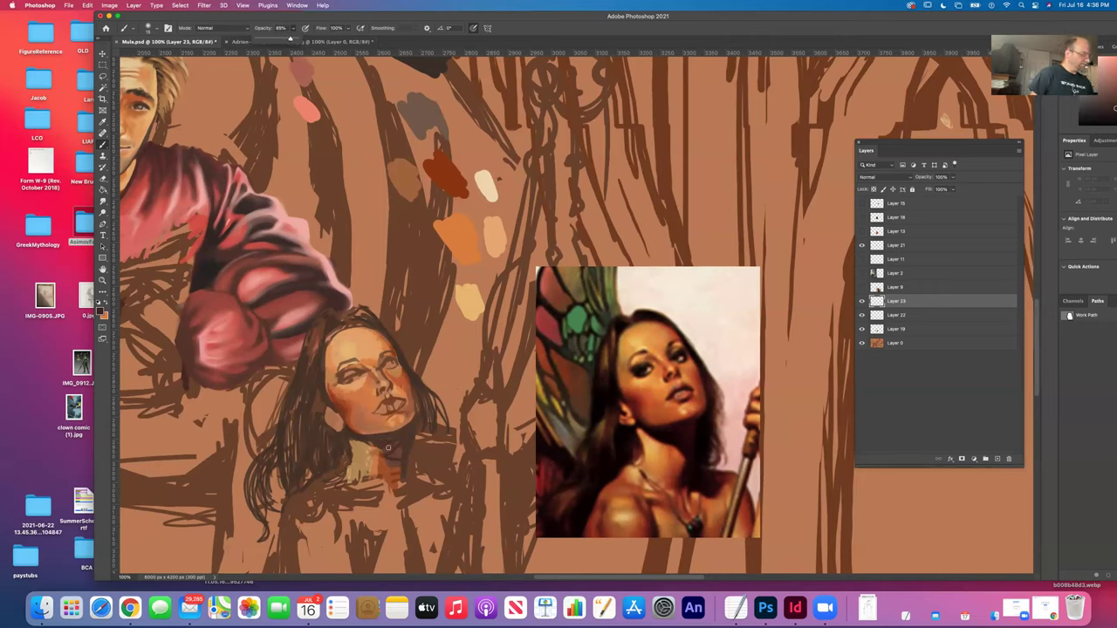
Paint the dark brown shadow under the jaw and down the neck on the new layer, undoing the unwanted strokes.
mouse_move(390, 460)
mouse_down()
mouse_move(389, 484)
mouse_move(382, 446)
mouse_move(393, 464)
mouse_move(370, 444)
mouse_move(394, 453)
mouse_move(397, 471)
mouse_move(400, 454)
mouse_move(393, 493)
mouse_up()
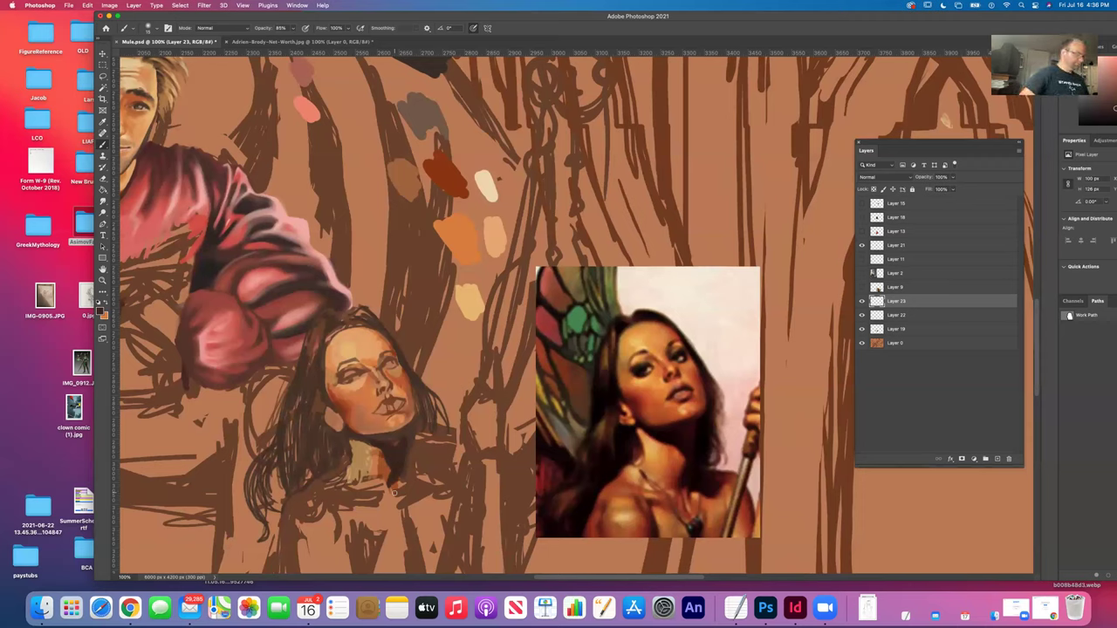
key(super+z)
key(super+z)
drag(402, 444, 396, 476)
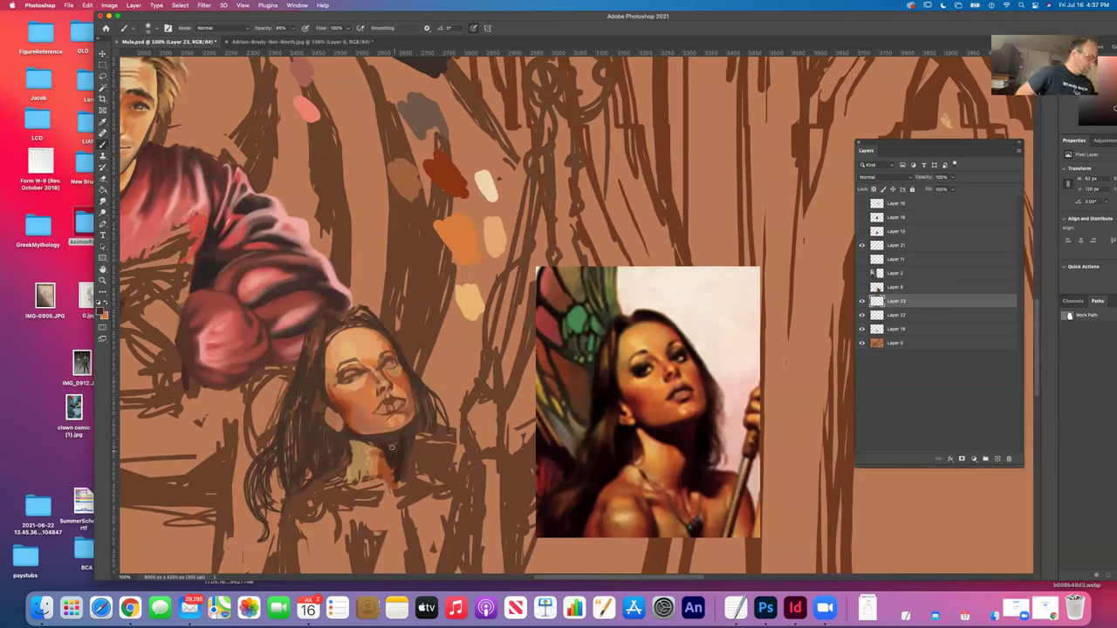
key(super+z)
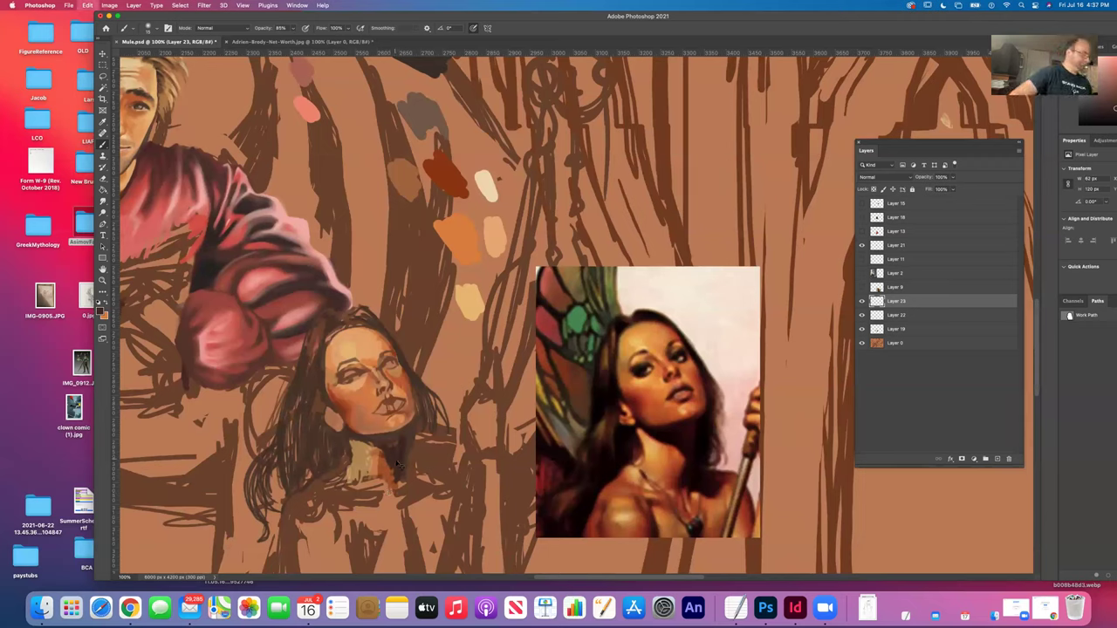
key(super+z)
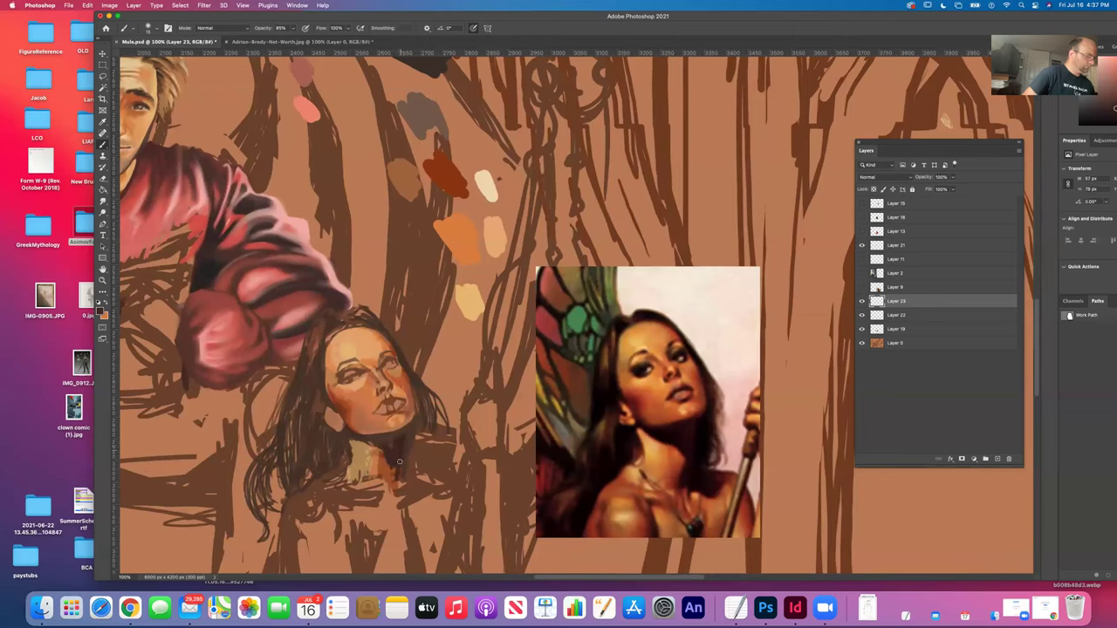
Try dark brown strokes under the jaw and down the neck, and undo them.
drag(401, 456, 398, 442)
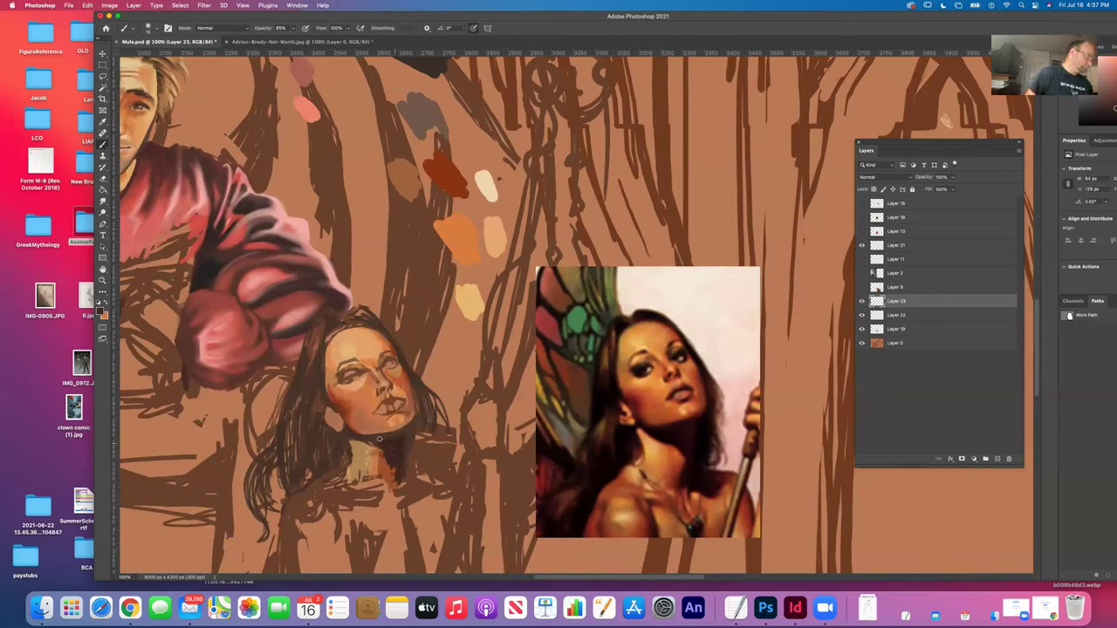
drag(382, 439, 390, 441)
drag(393, 434, 375, 441)
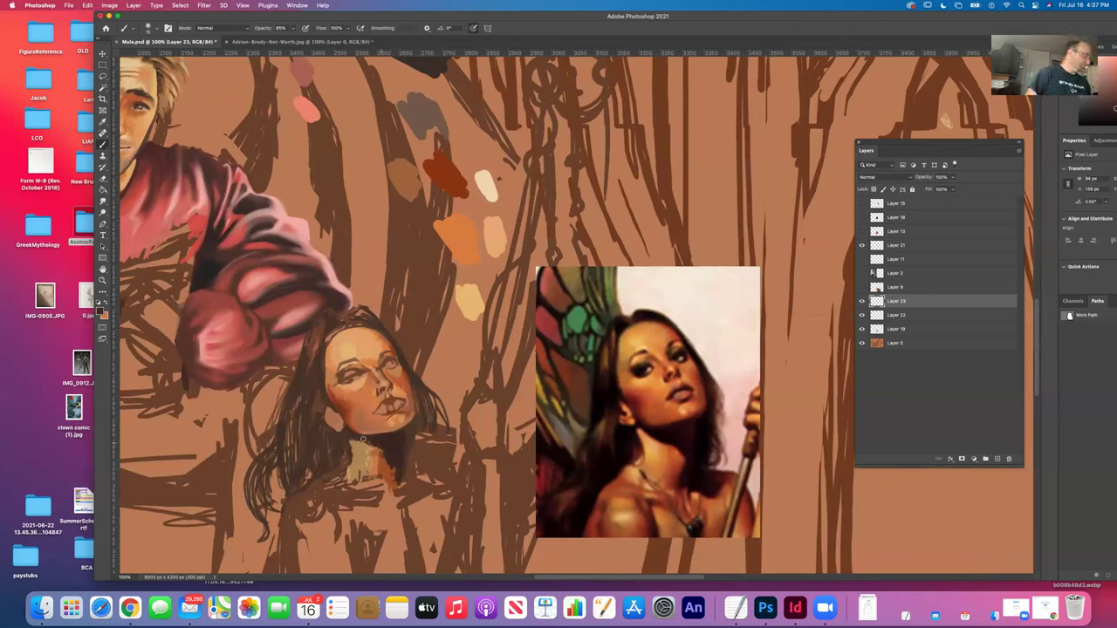
drag(353, 436, 347, 427)
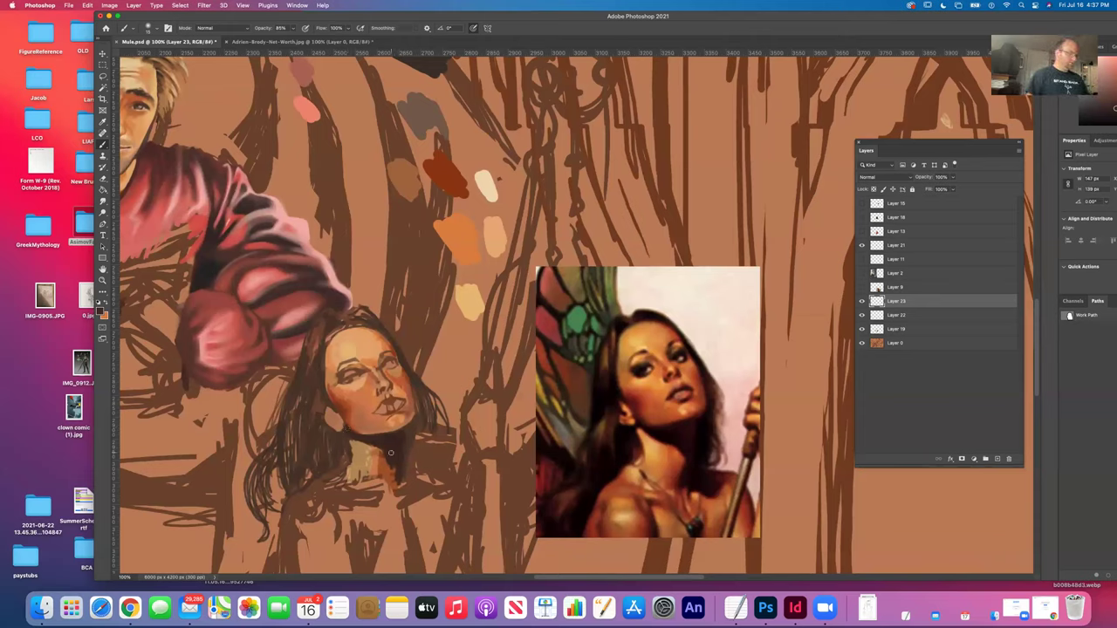
key(super+z)
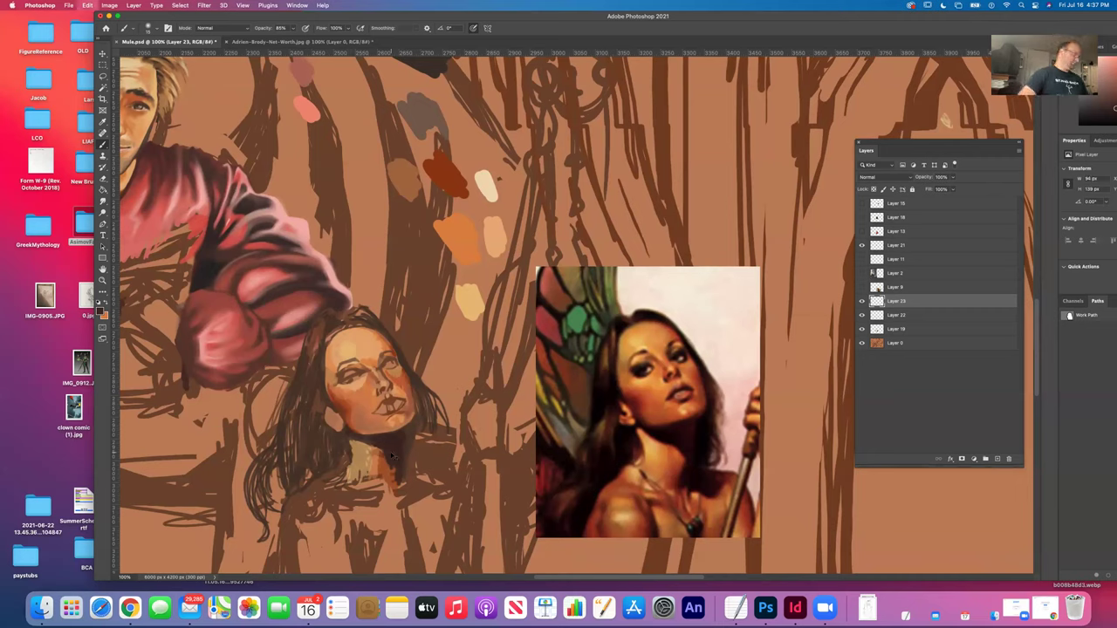
key(super+z)
Sample the dark hair tone, darken the foreground color to #3e2520 and test it over the reference's neck shadow.
alt+click(271, 447)
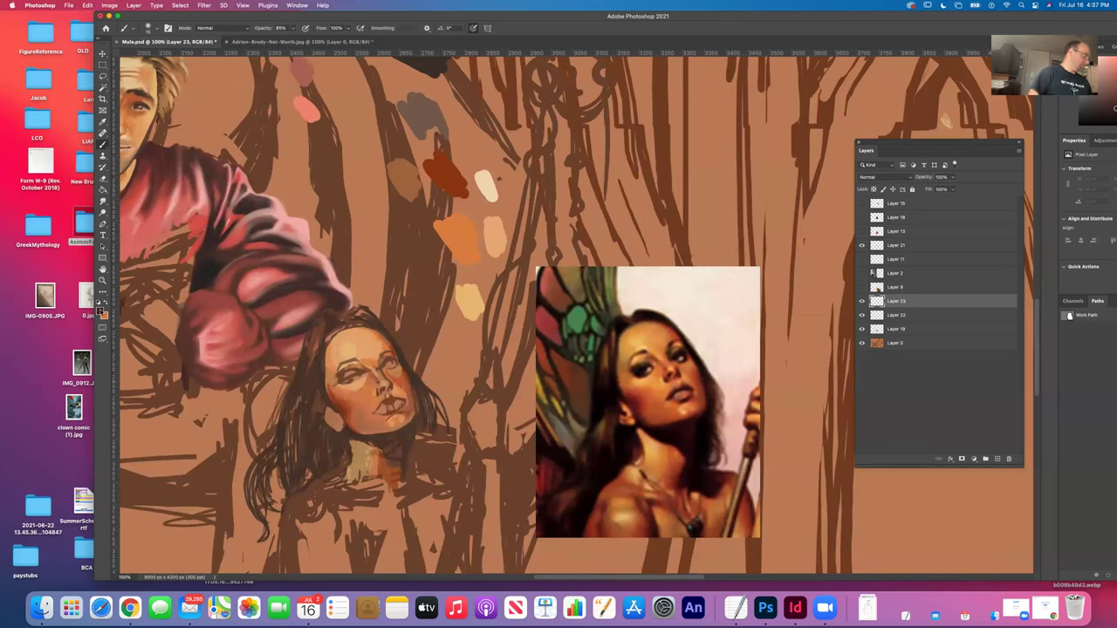
drag(180, 316, 180, 311)
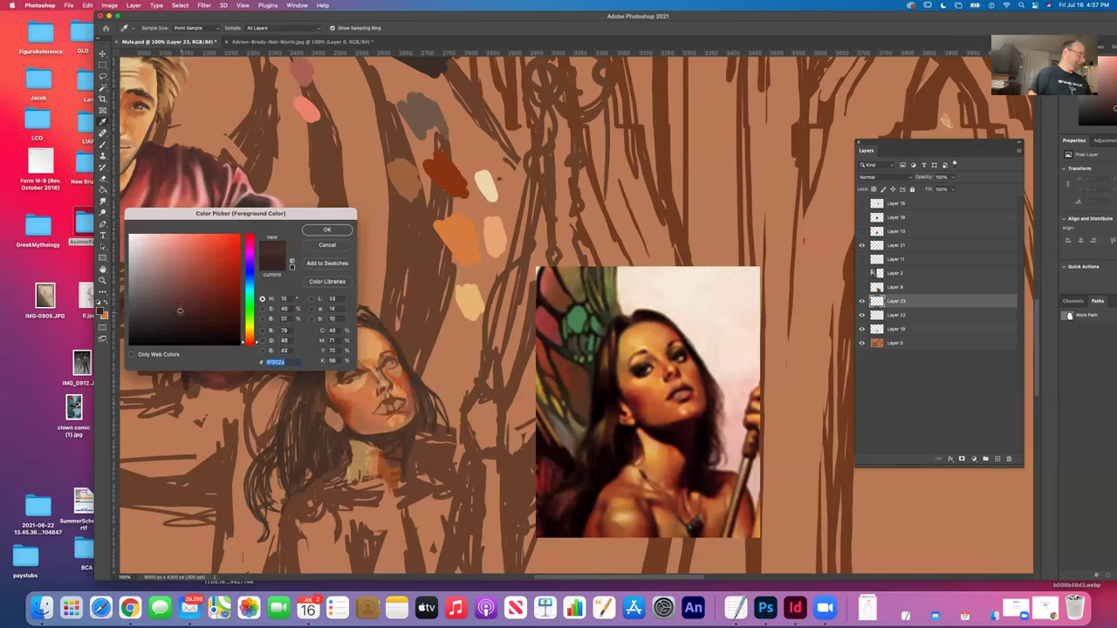
click(325, 230)
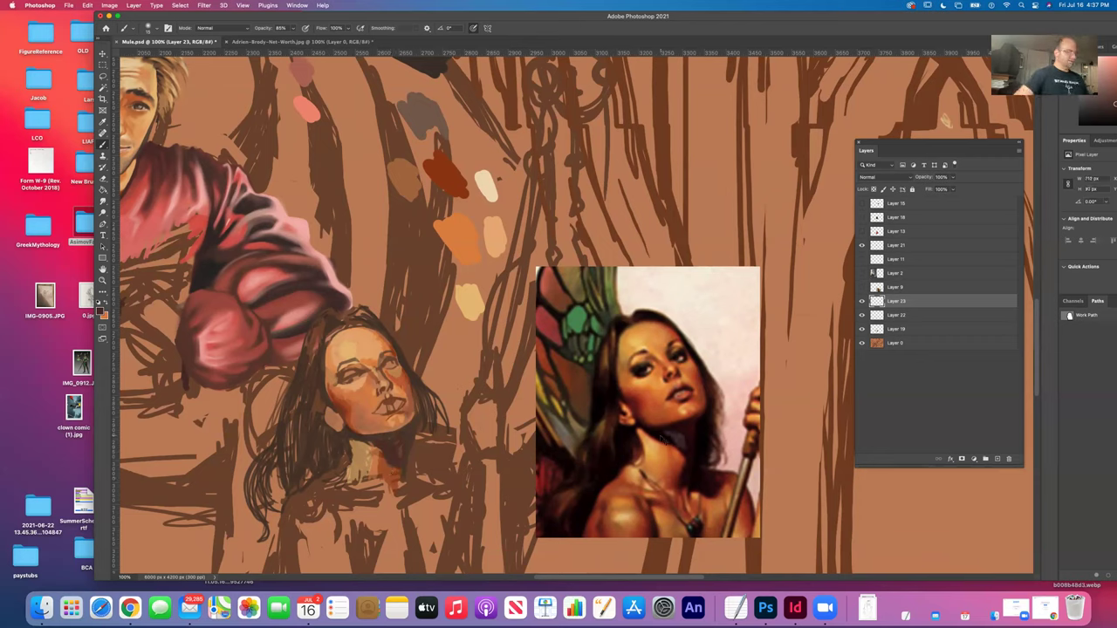
click(102, 310)
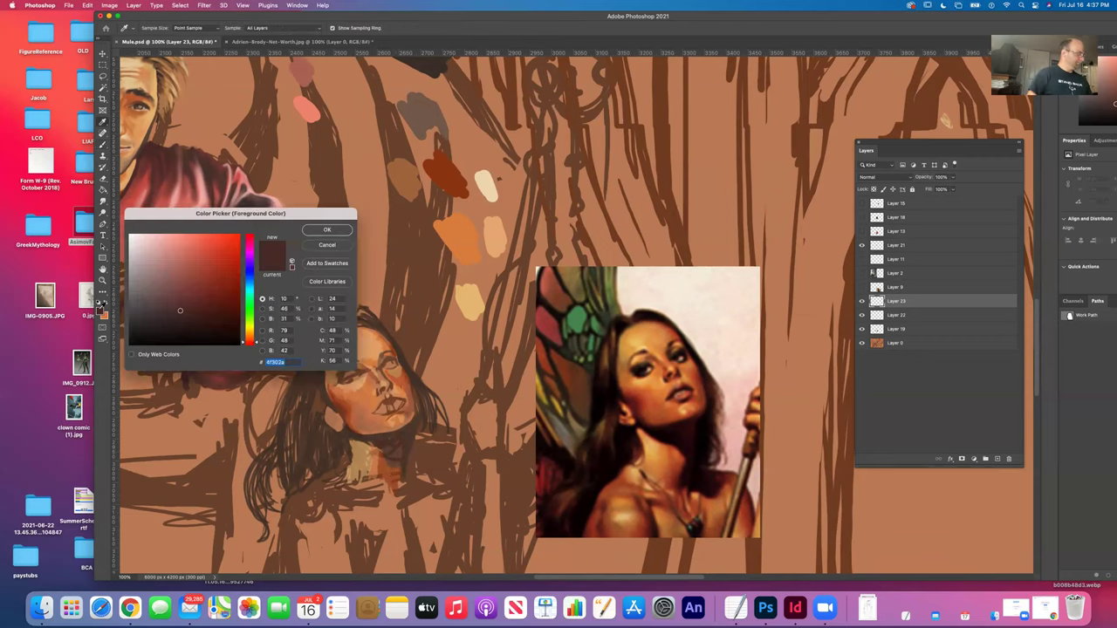
click(183, 317)
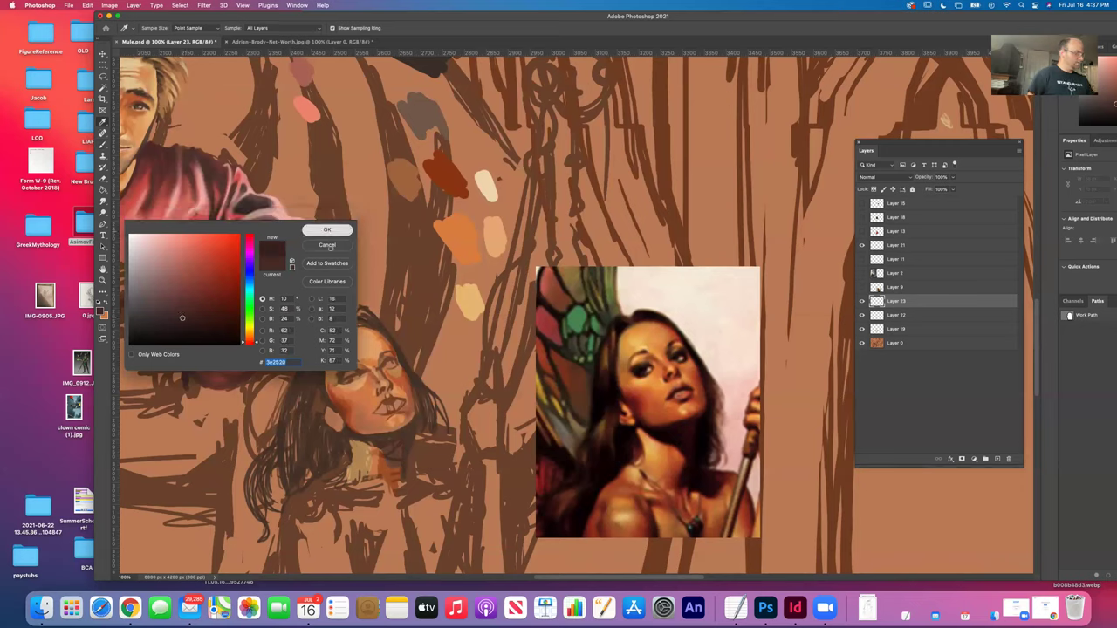
click(325, 230)
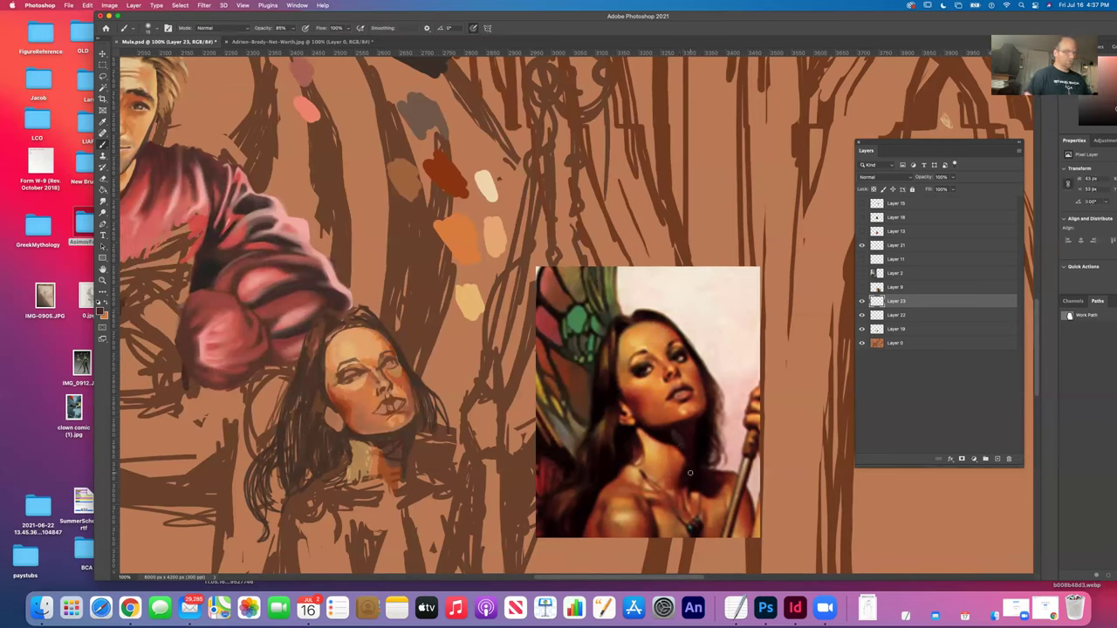
click(102, 311)
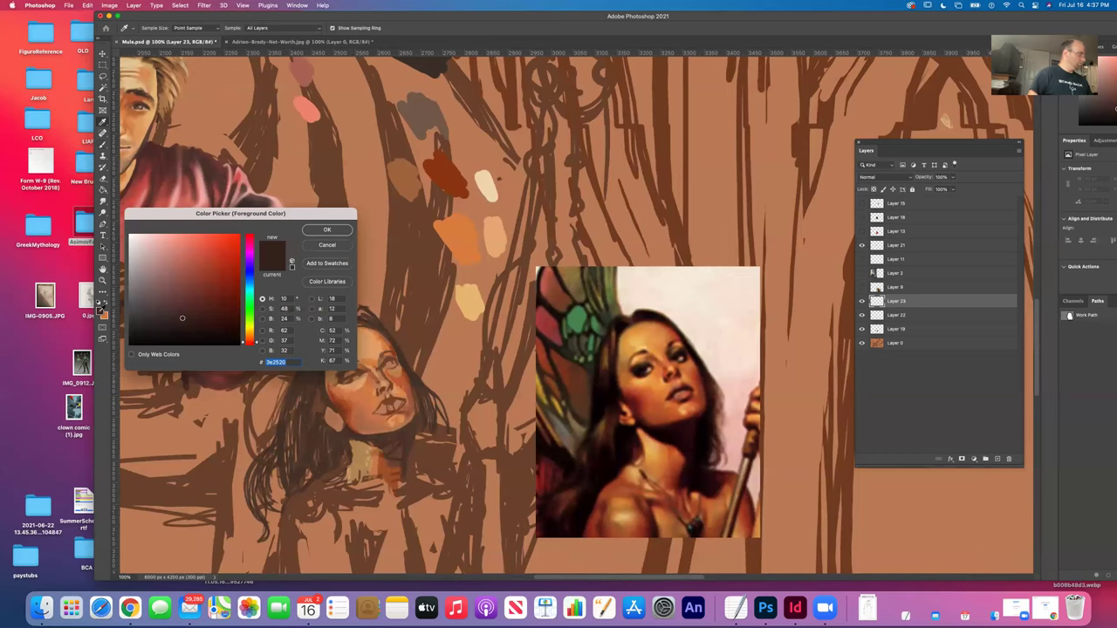
click(326, 230)
drag(689, 443, 690, 475)
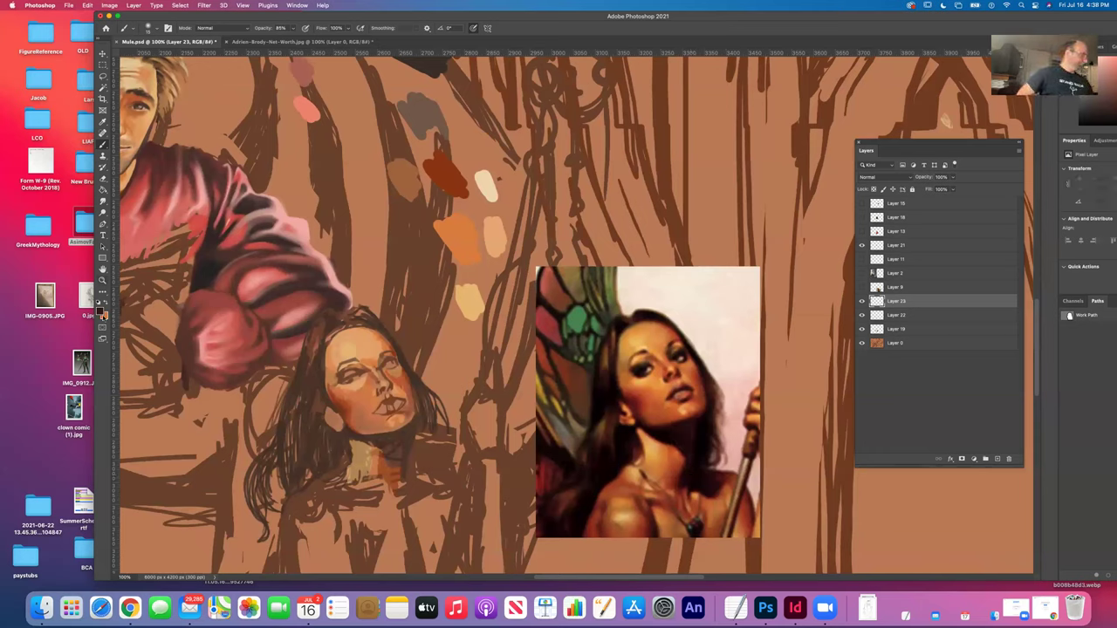
Darken the foreground color to the near-black brown #230f0e.
click(101, 312)
drag(189, 326, 194, 329)
click(314, 230)
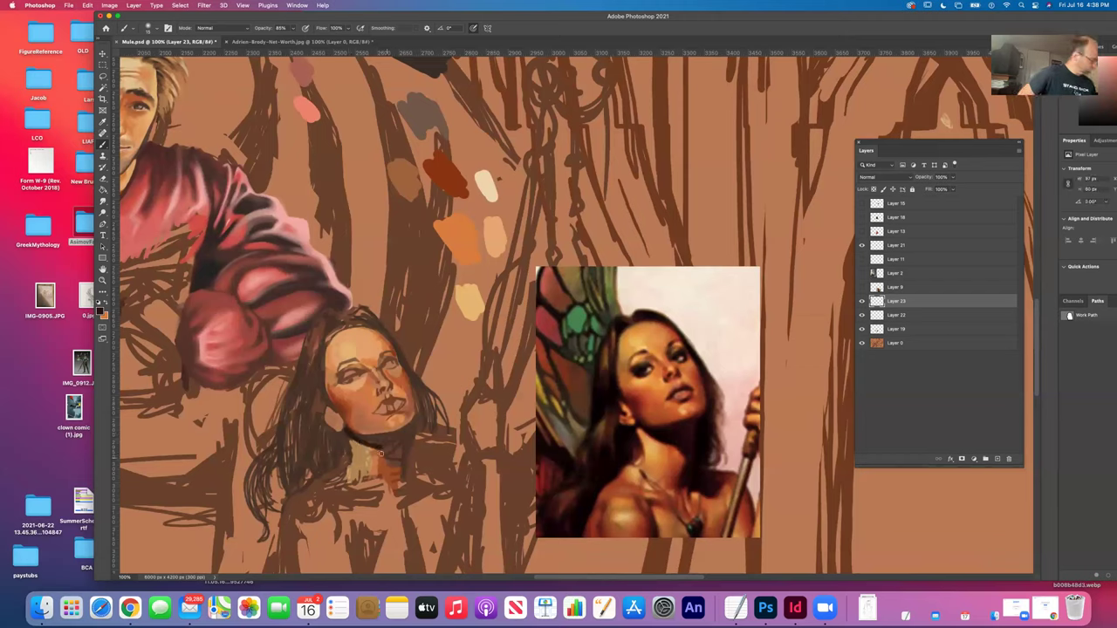
Paint the near-black shadow beneath the jaw and down the side of the neck on Layer 23, undoing the unwanted strokes.
drag(380, 450, 391, 485)
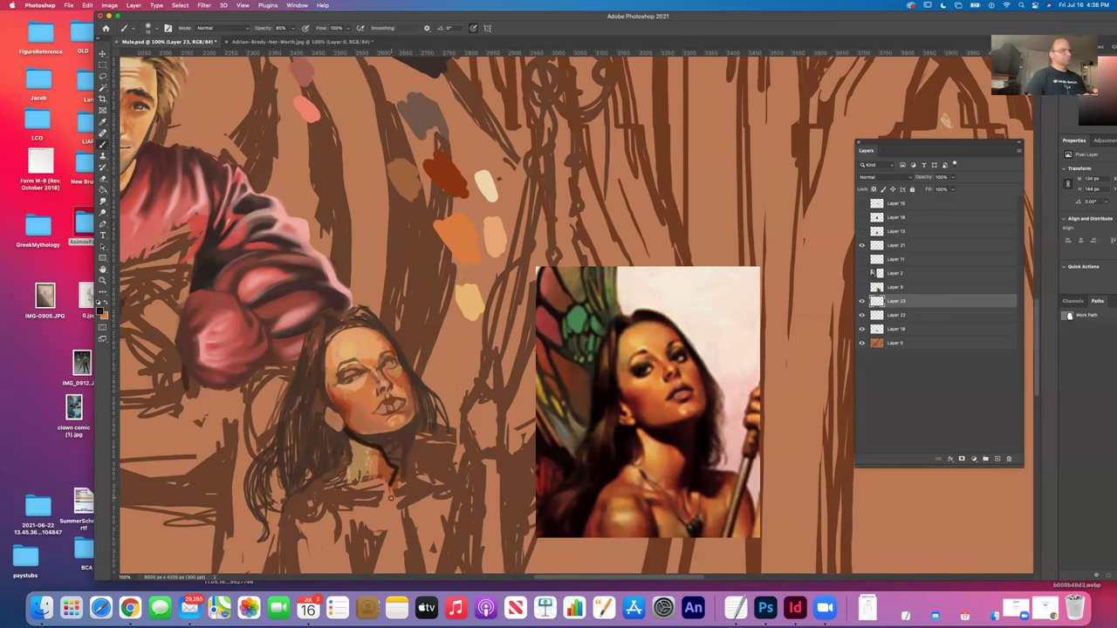
key(super+z)
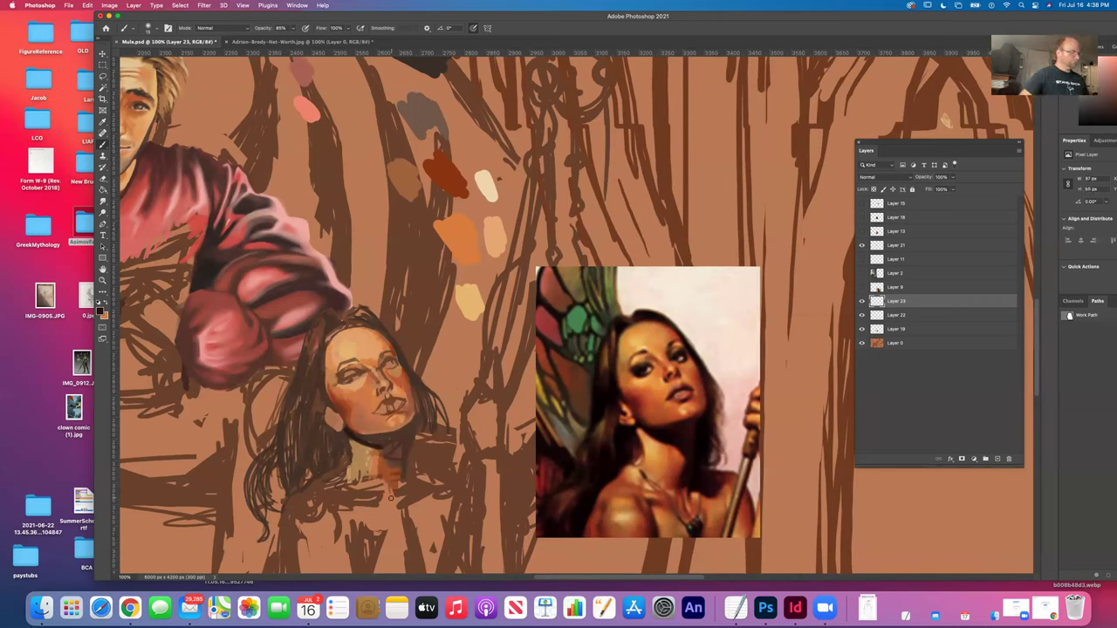
drag(390, 455, 389, 470)
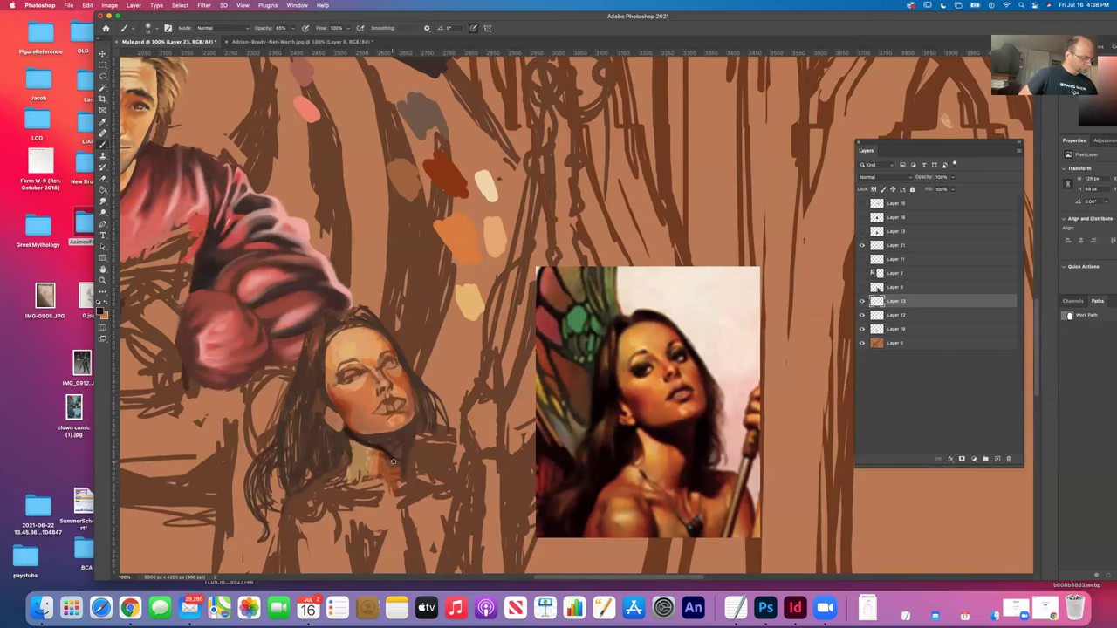
mouse_move(388, 489)
mouse_down()
mouse_move(390, 499)
mouse_move(403, 457)
mouse_up()
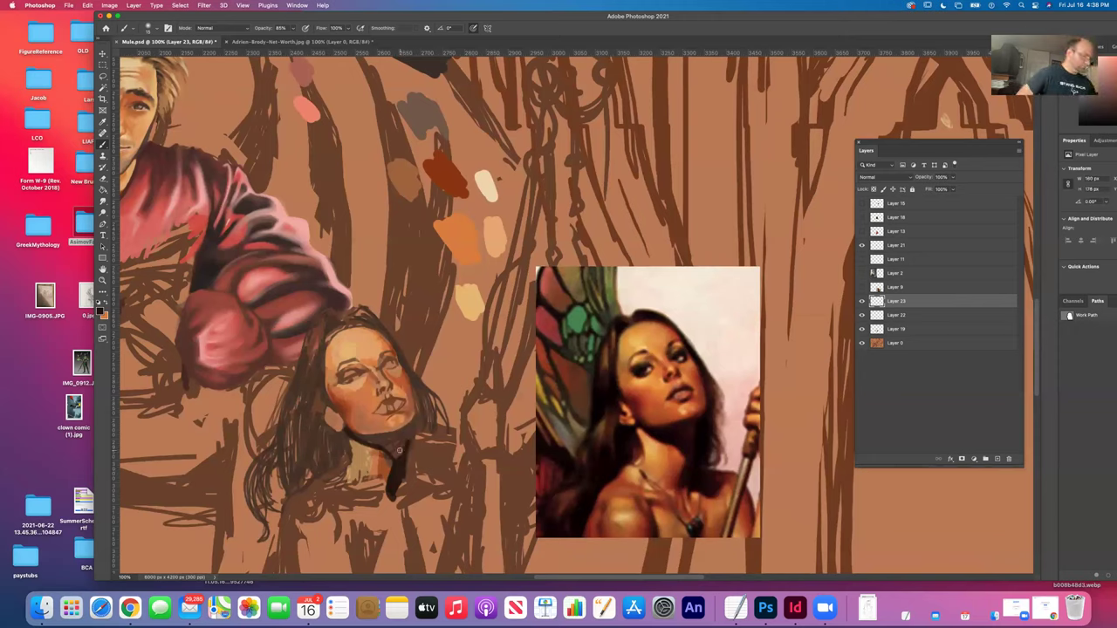
key(super+z)
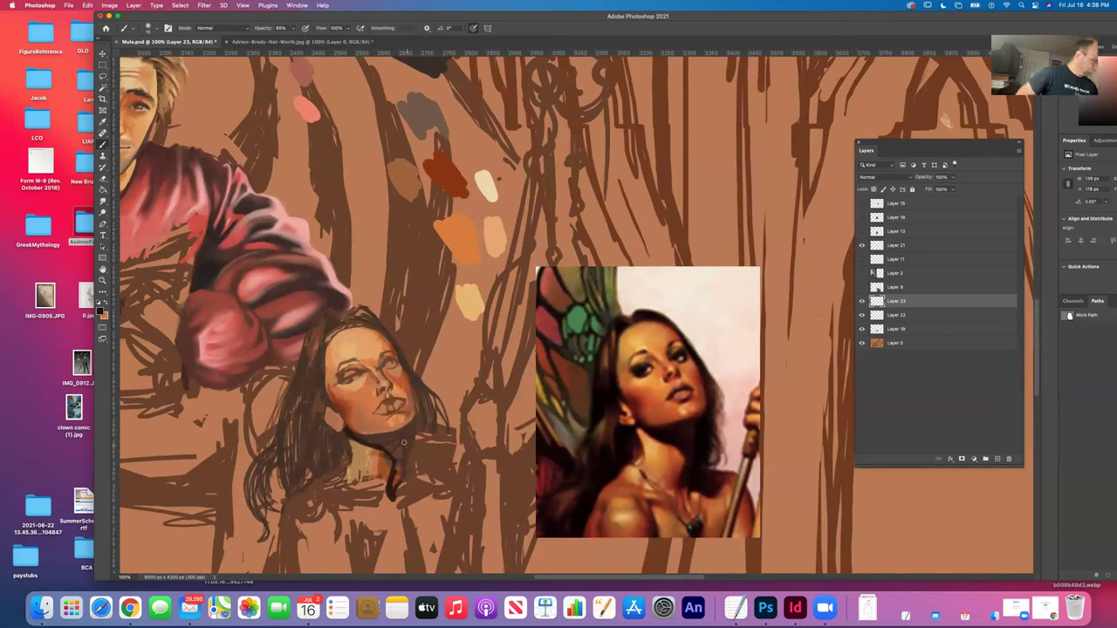
drag(403, 434, 394, 493)
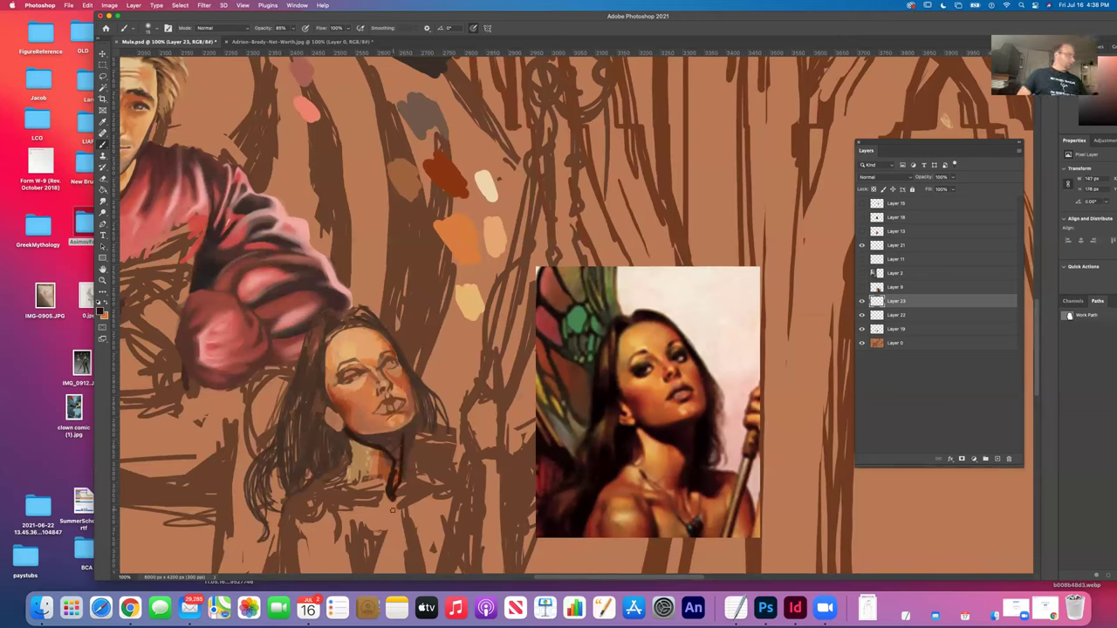
key(super+z)
mouse_move(399, 440)
mouse_down()
mouse_move(390, 488)
mouse_move(397, 480)
mouse_up()
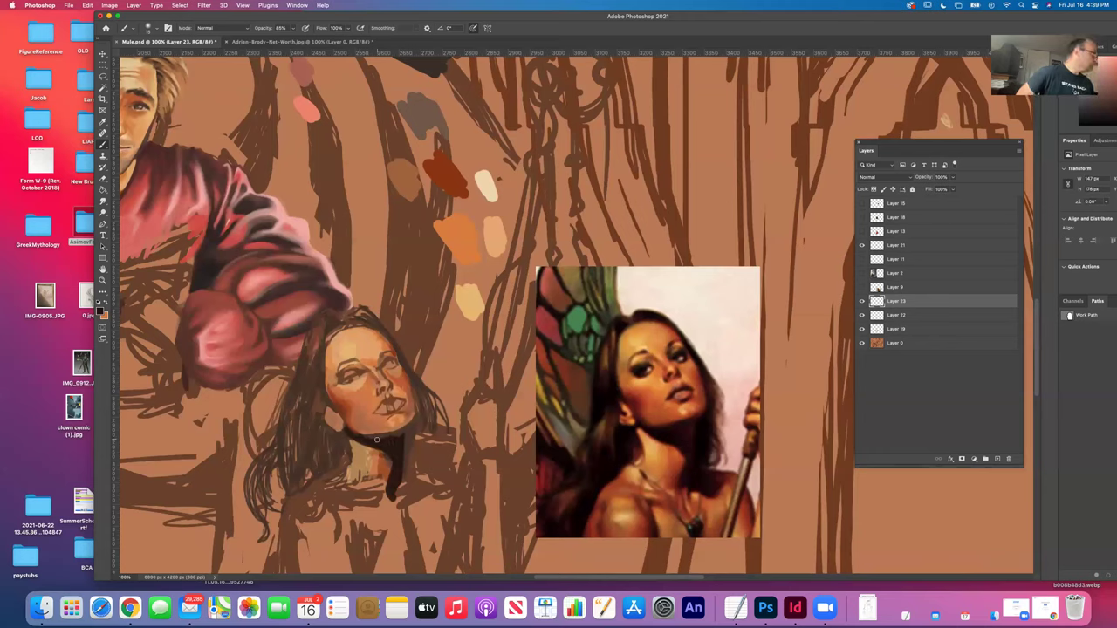
click(151, 28)
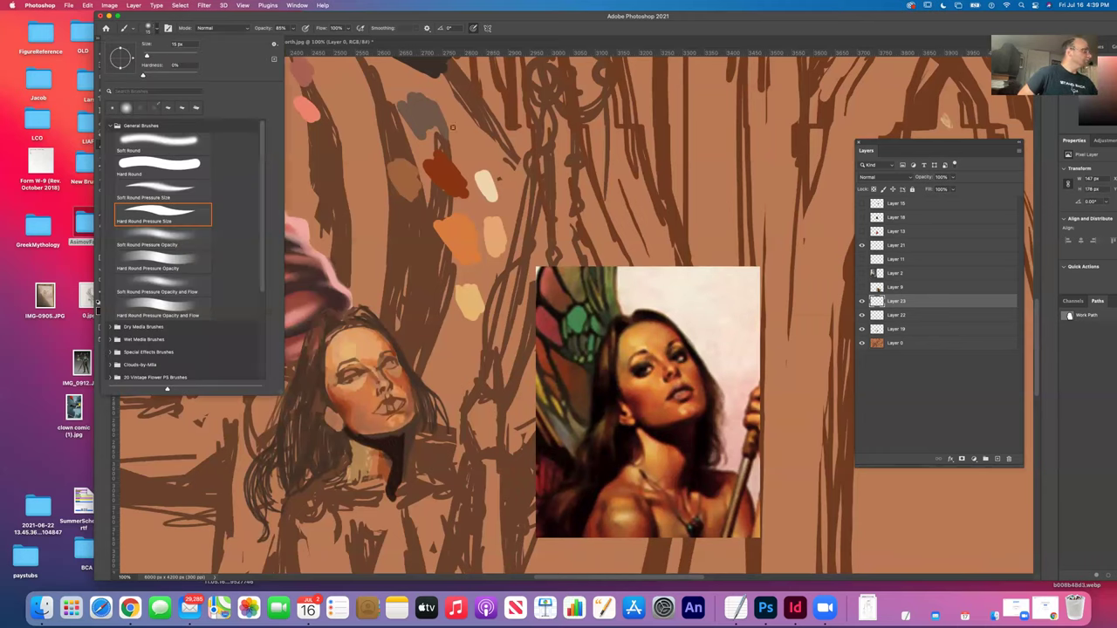
click(149, 26)
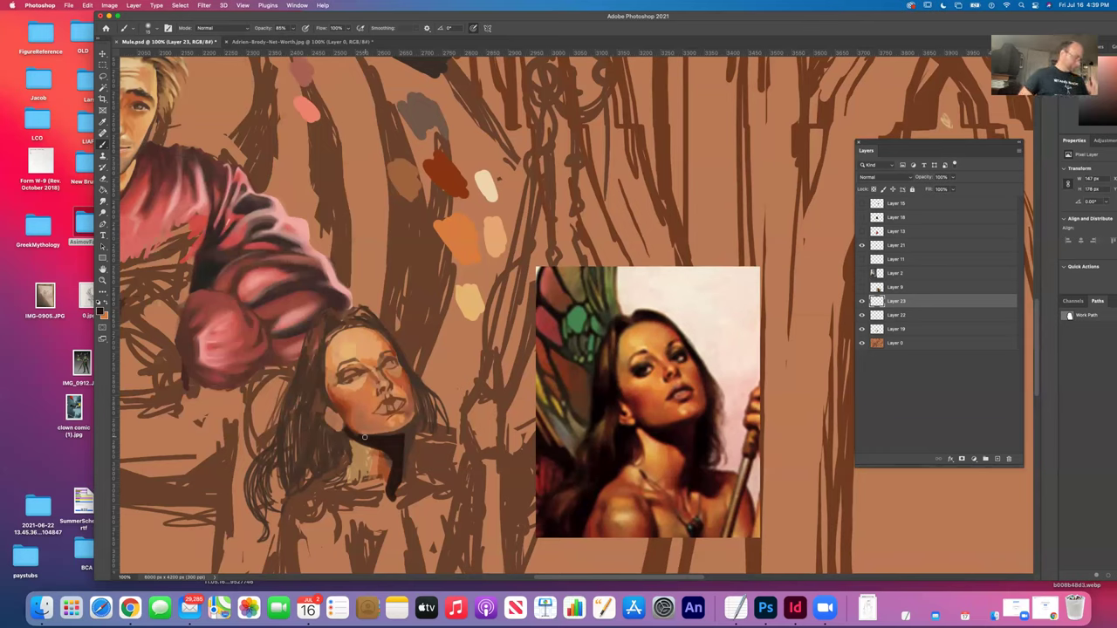
Darken the foreground color to #190605 and widen the neck shadow toward the hair beneath the chin.
click(101, 311)
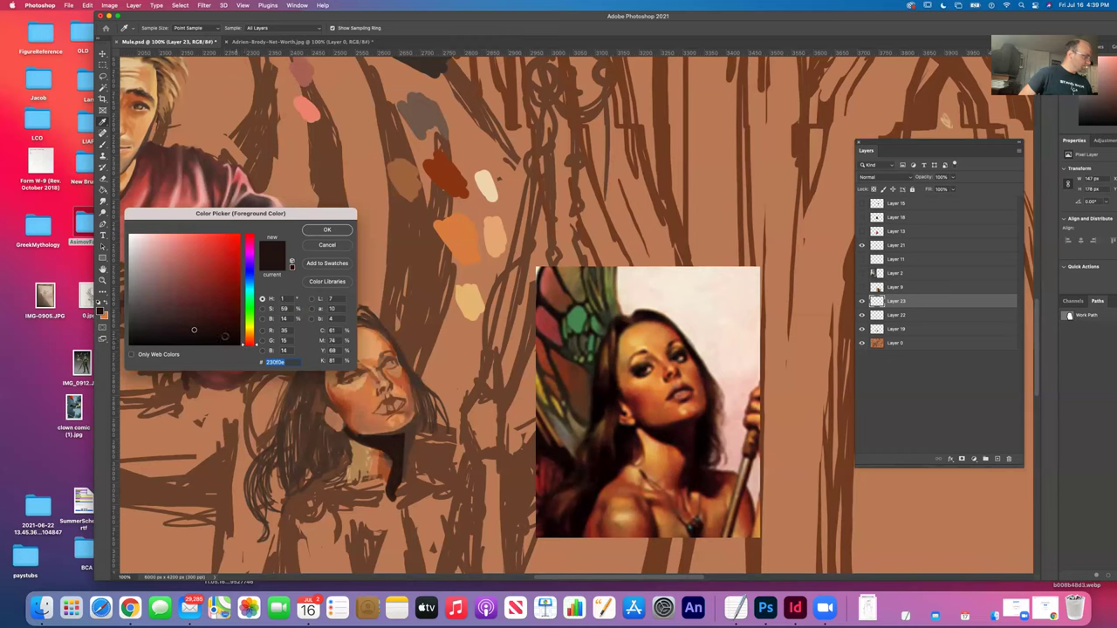
click(327, 230)
mouse_move(410, 448)
mouse_down()
mouse_move(410, 434)
mouse_move(407, 463)
mouse_move(407, 438)
mouse_up()
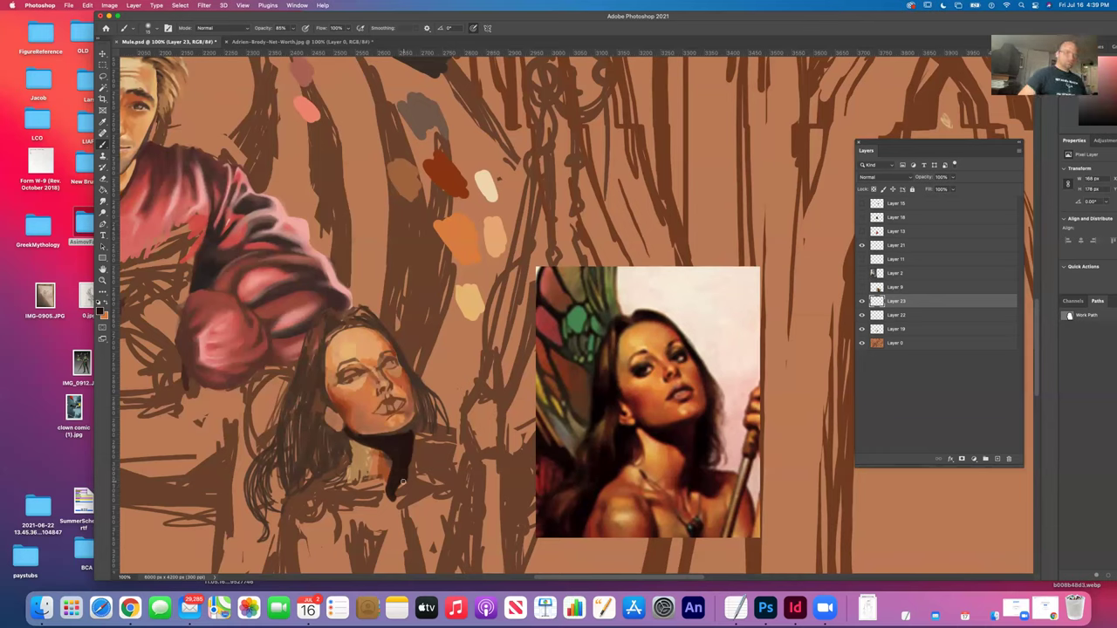
key(ctrl+z)
click(102, 305)
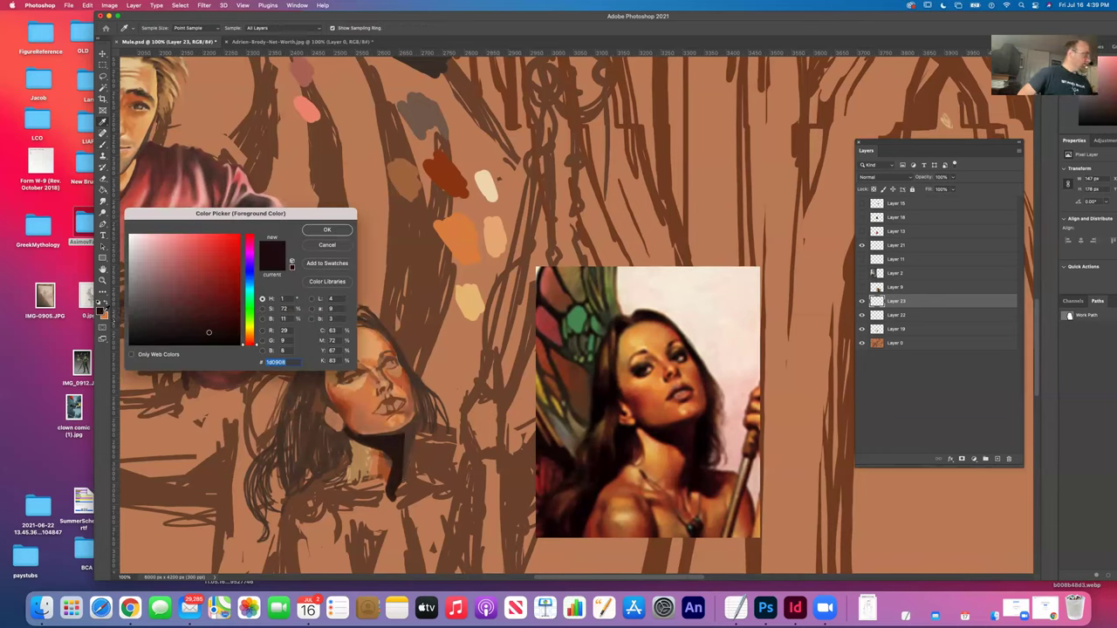
click(319, 231)
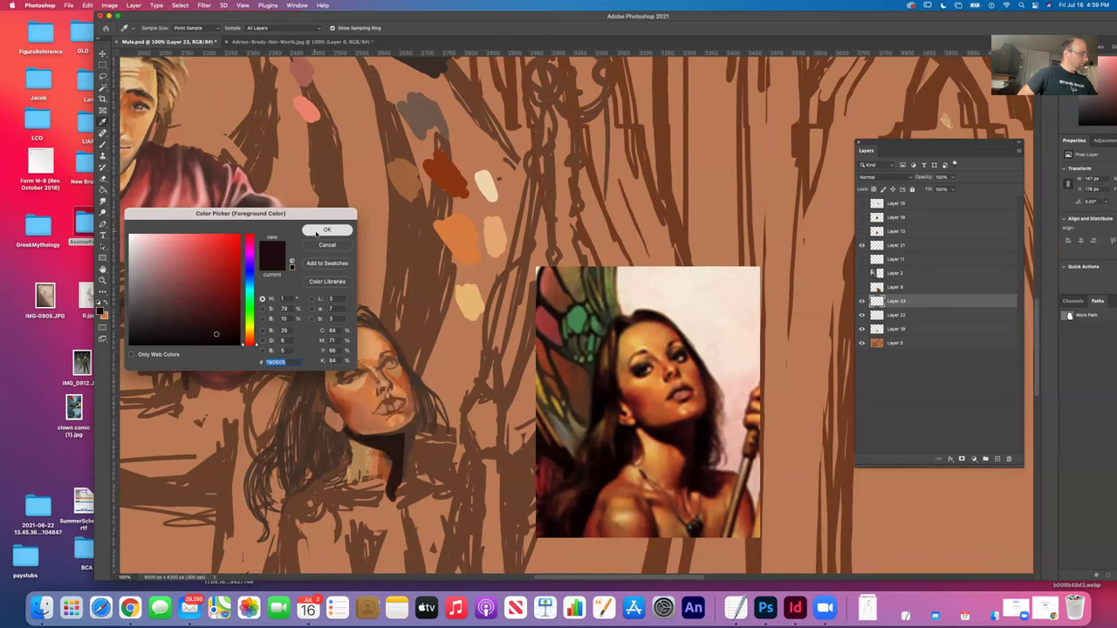
mouse_move(407, 447)
mouse_down()
mouse_move(409, 436)
mouse_move(405, 477)
mouse_move(406, 433)
mouse_move(402, 481)
mouse_up()
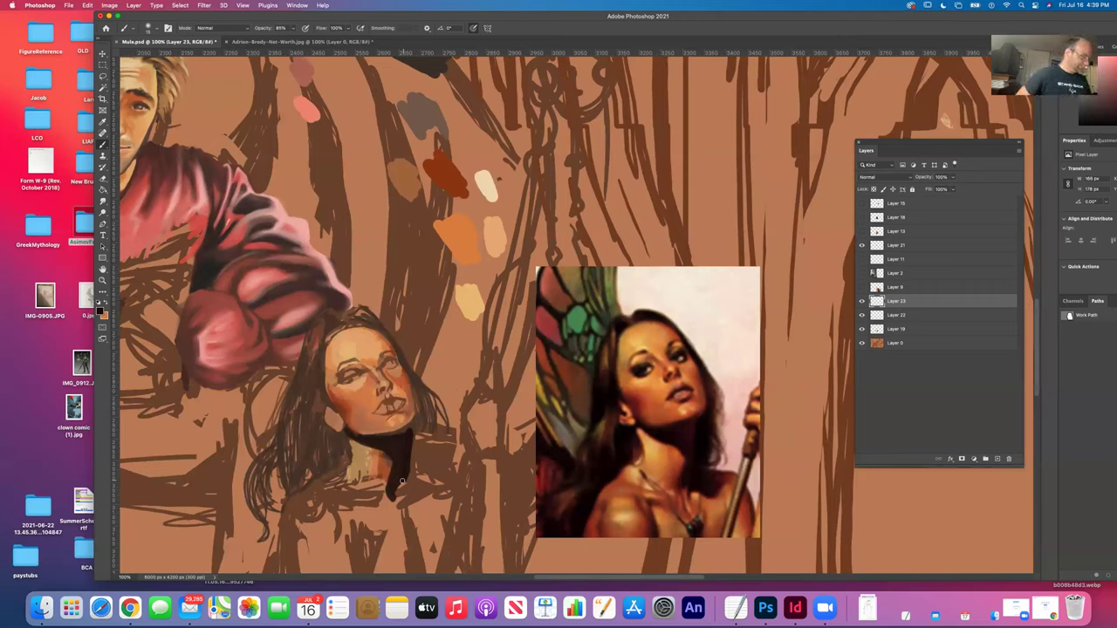
Set the foreground color to #311b16 and the brush opacity to 81%, and brush the tone into the neck shadow.
key(i)
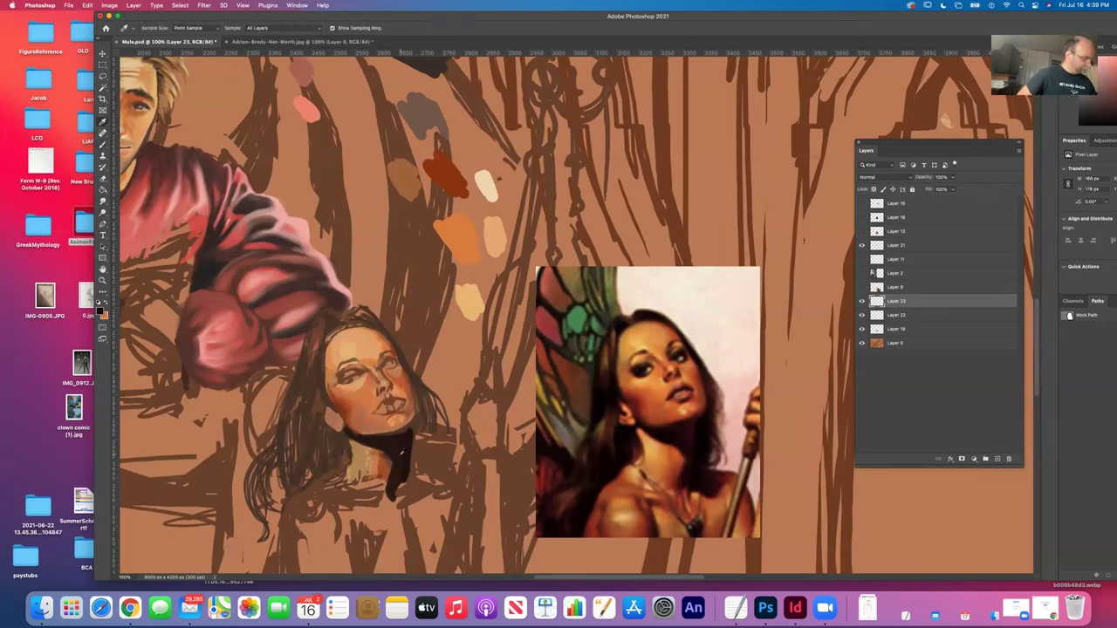
click(101, 310)
click(193, 326)
drag(192, 326, 189, 323)
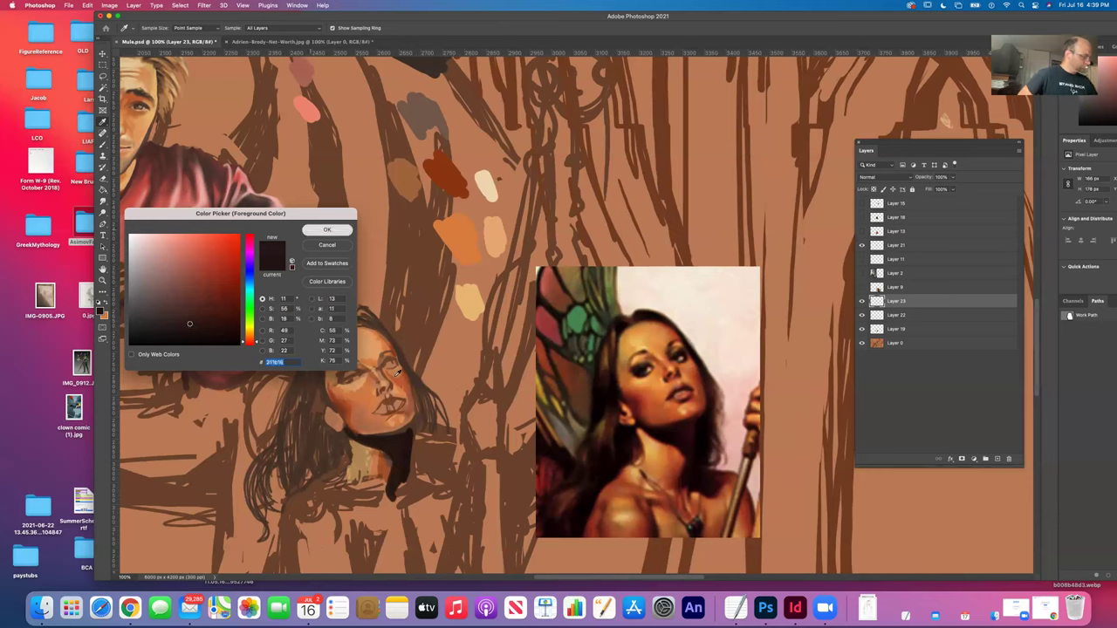
click(327, 229)
click(101, 145)
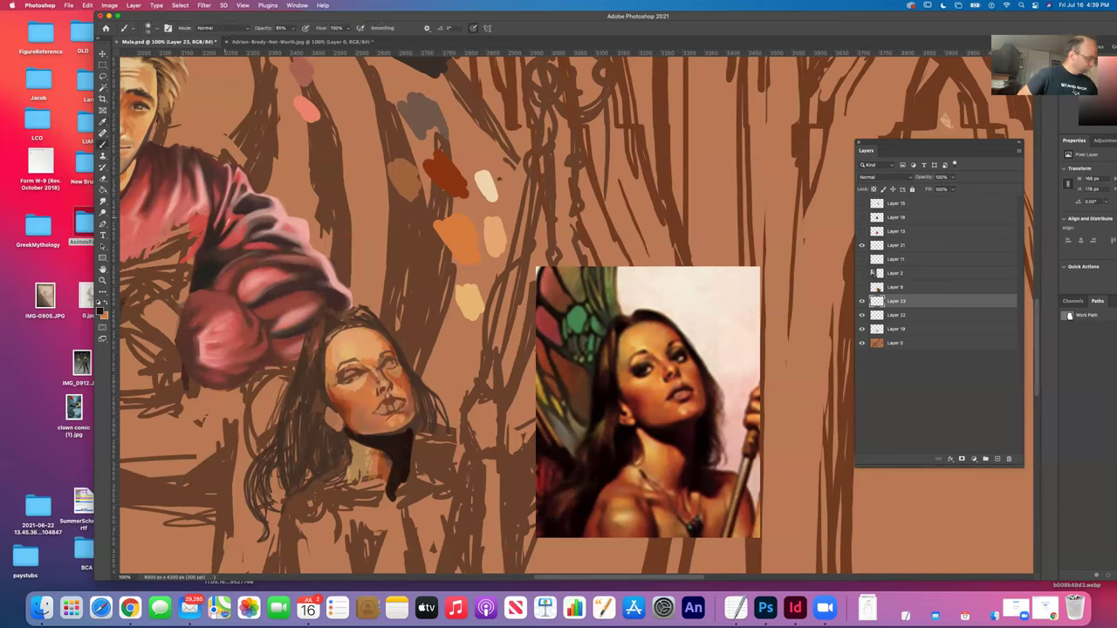
drag(285, 27, 287, 46)
click(401, 450)
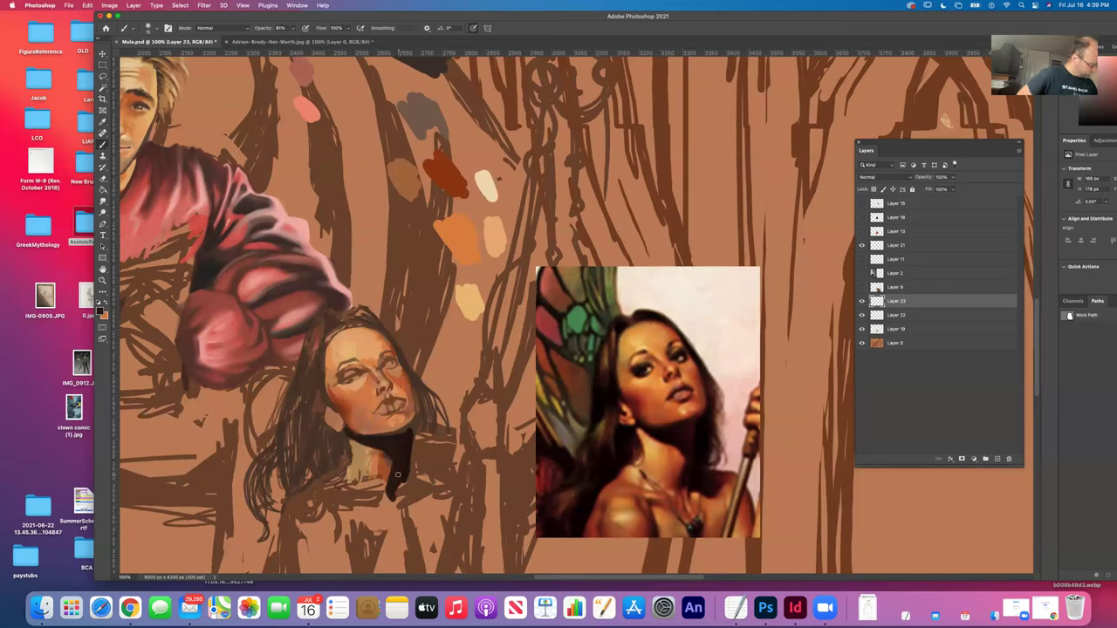
drag(398, 476, 400, 451)
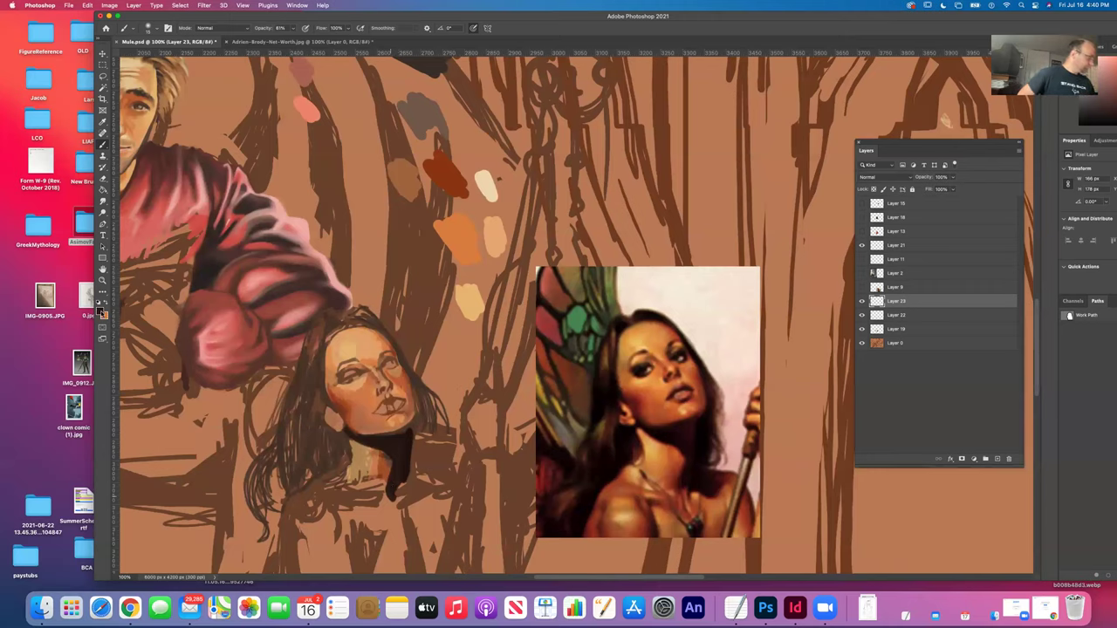
Pick a lighter dark brown foreground color, sample a tone at the jaw's shadow edge and ready the Brush tool.
click(100, 309)
drag(243, 345, 243, 339)
click(198, 314)
click(327, 229)
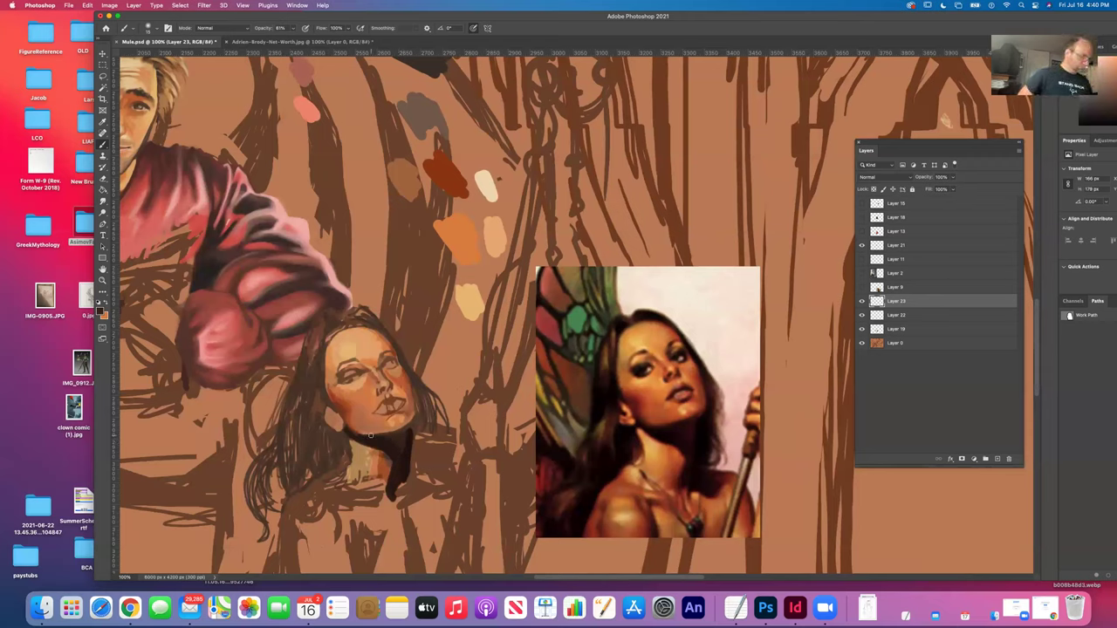
key(i)
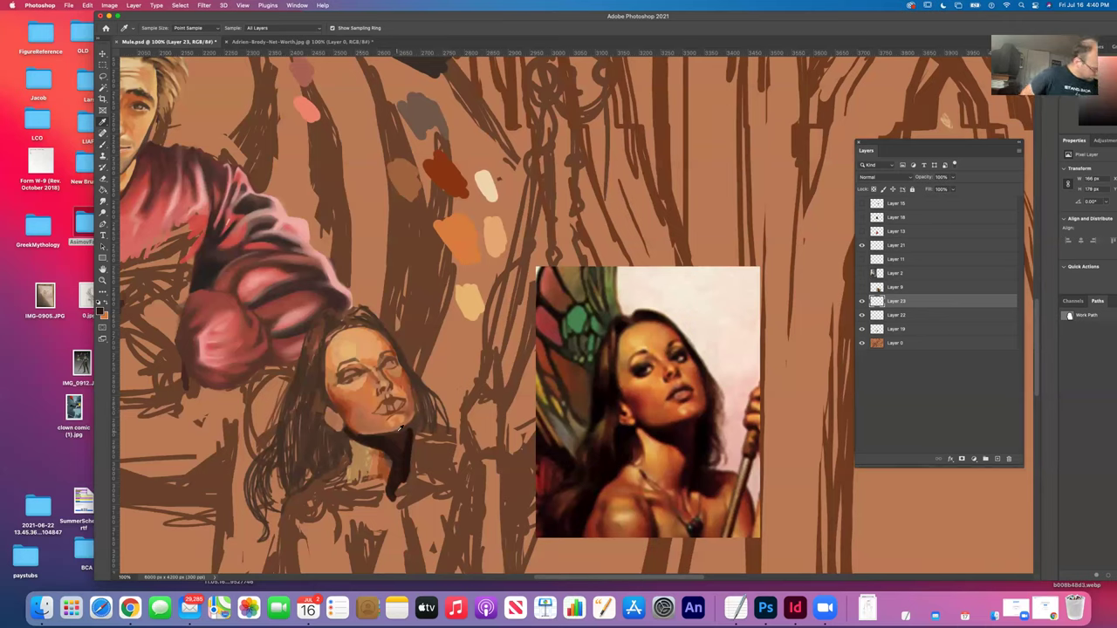
key(b)
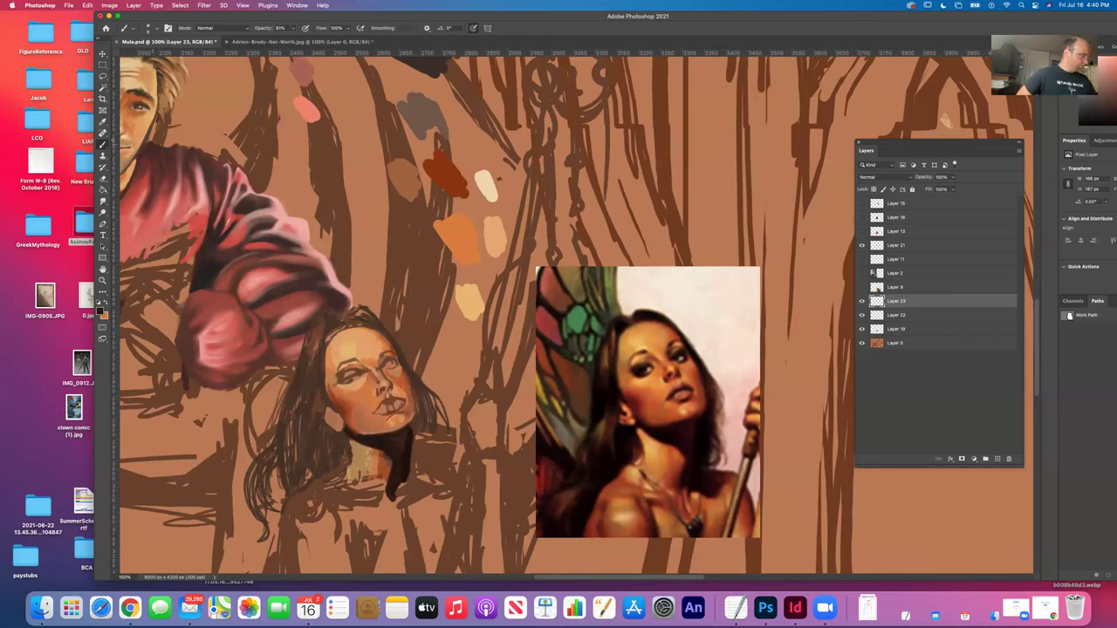
Sample the dark red-brown swatch, darken the foreground color to about #602b11 and brush in the line between the lips.
alt+click(444, 186)
key(s)
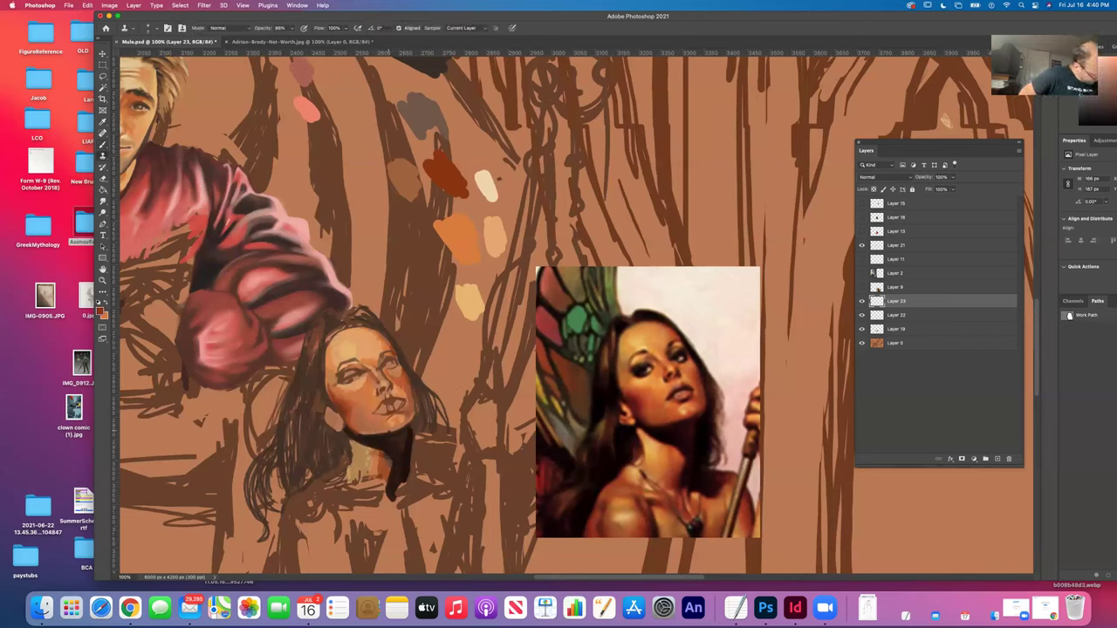
click(499, 179)
key(Return)
key(b)
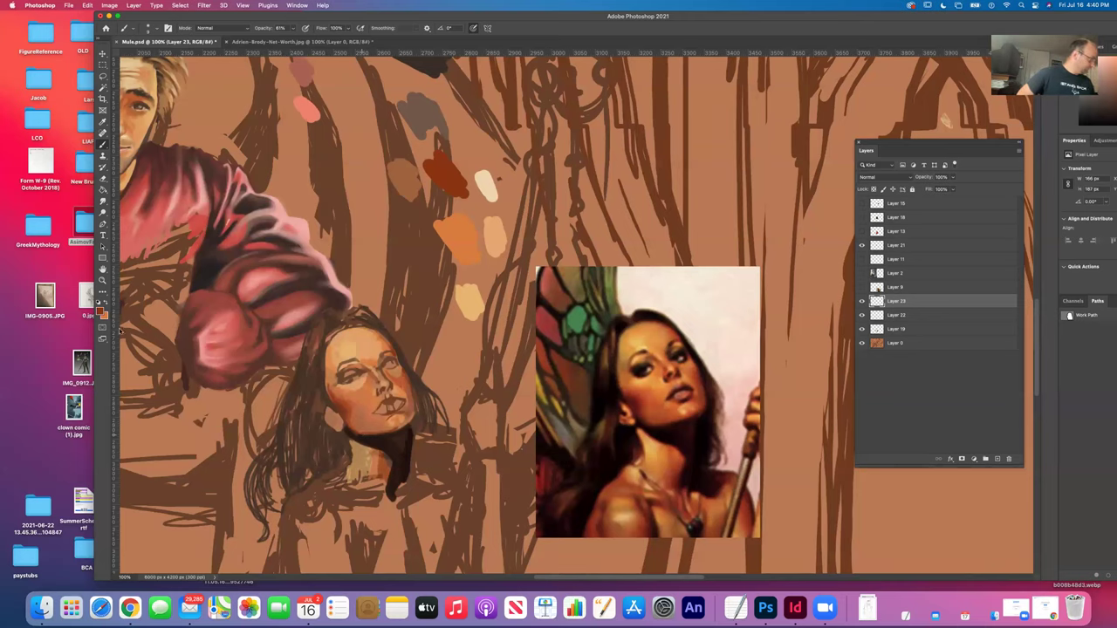
click(101, 312)
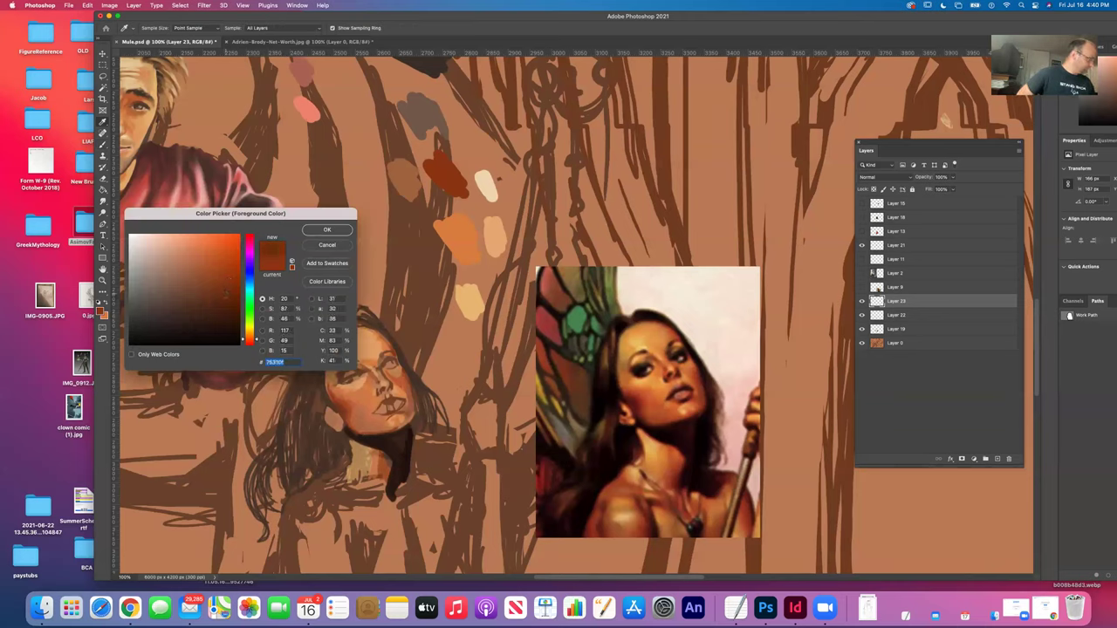
click(219, 310)
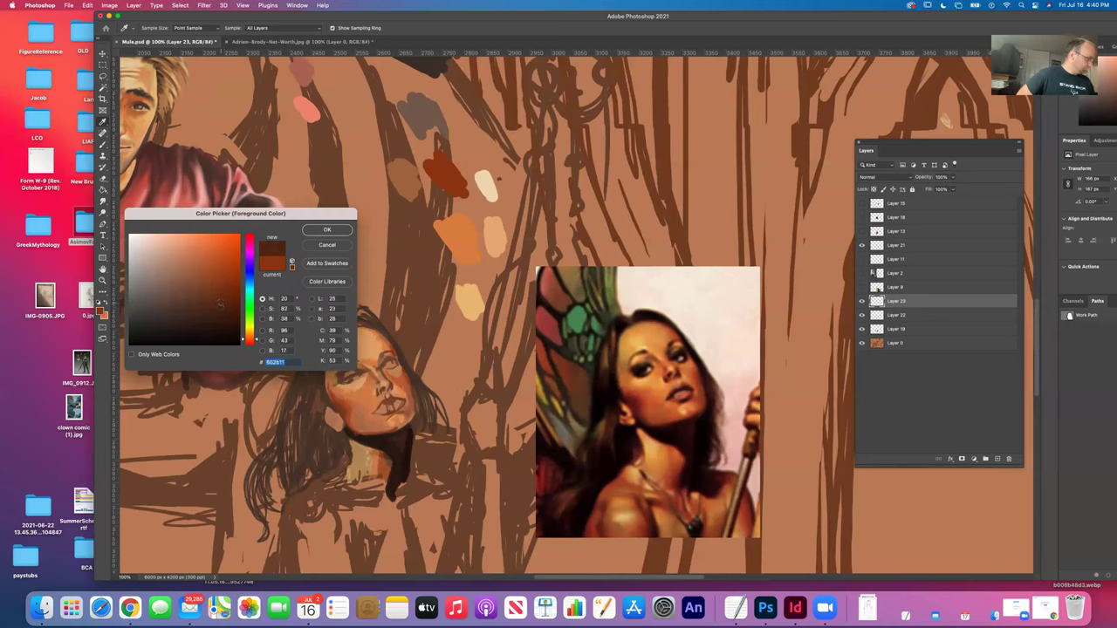
click(219, 305)
click(327, 230)
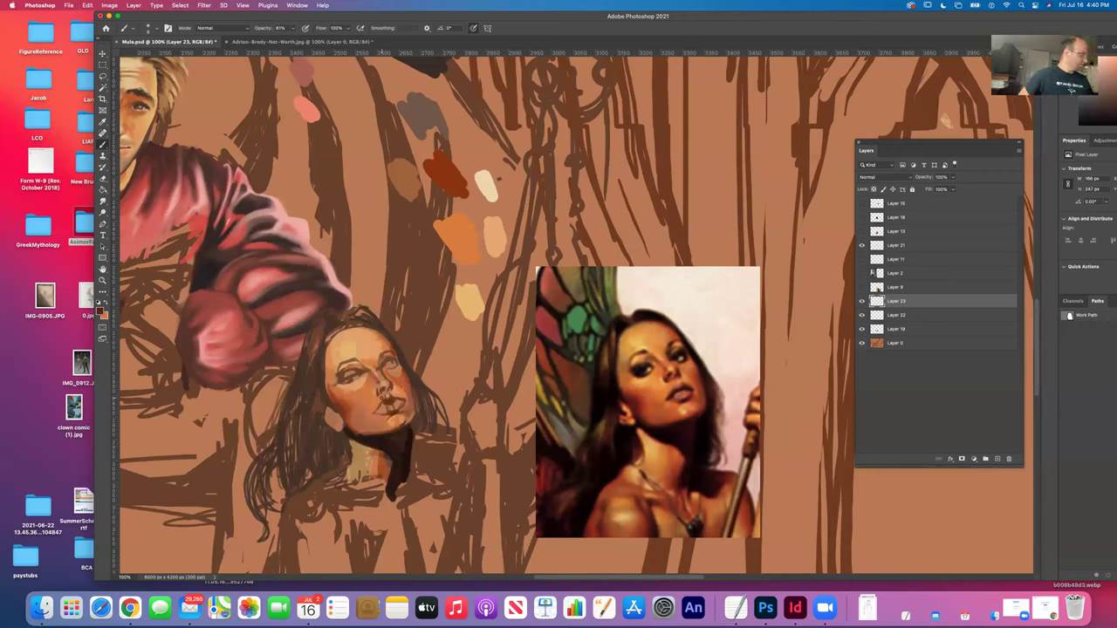
Set the foreground color to #4a281d and paint the dark tone of the upper lip and mouth line.
key(i)
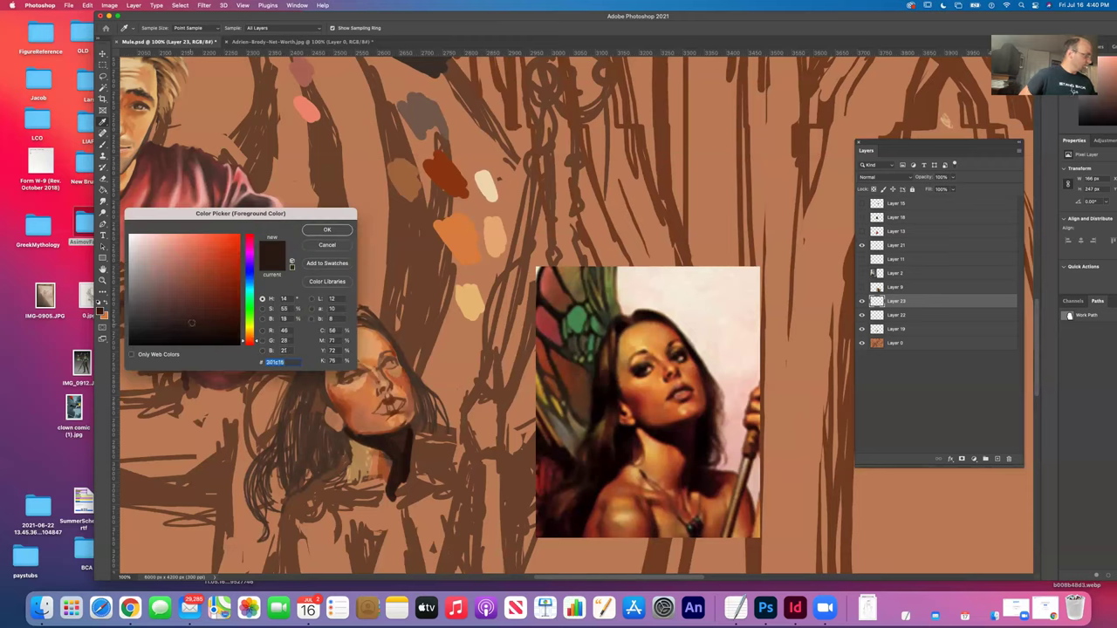
drag(193, 322, 196, 314)
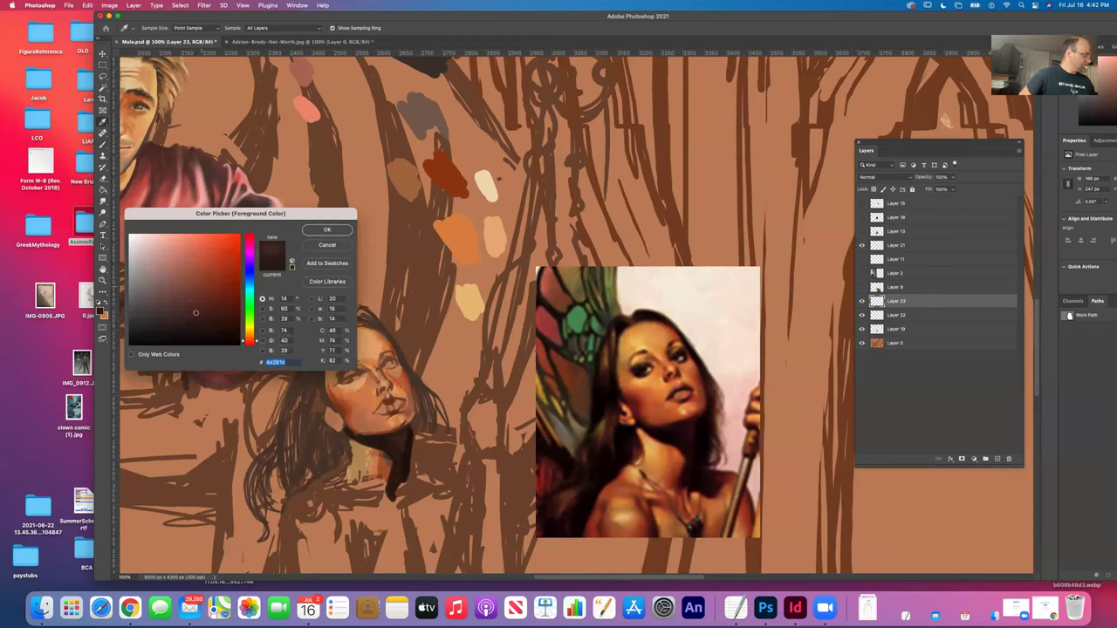
click(327, 229)
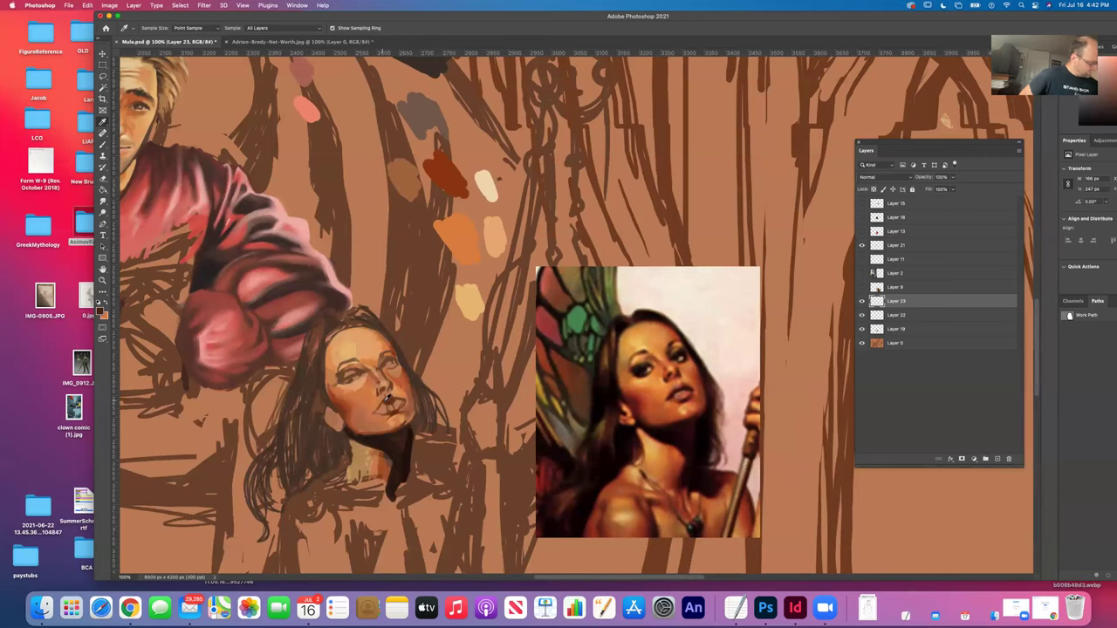
key(b)
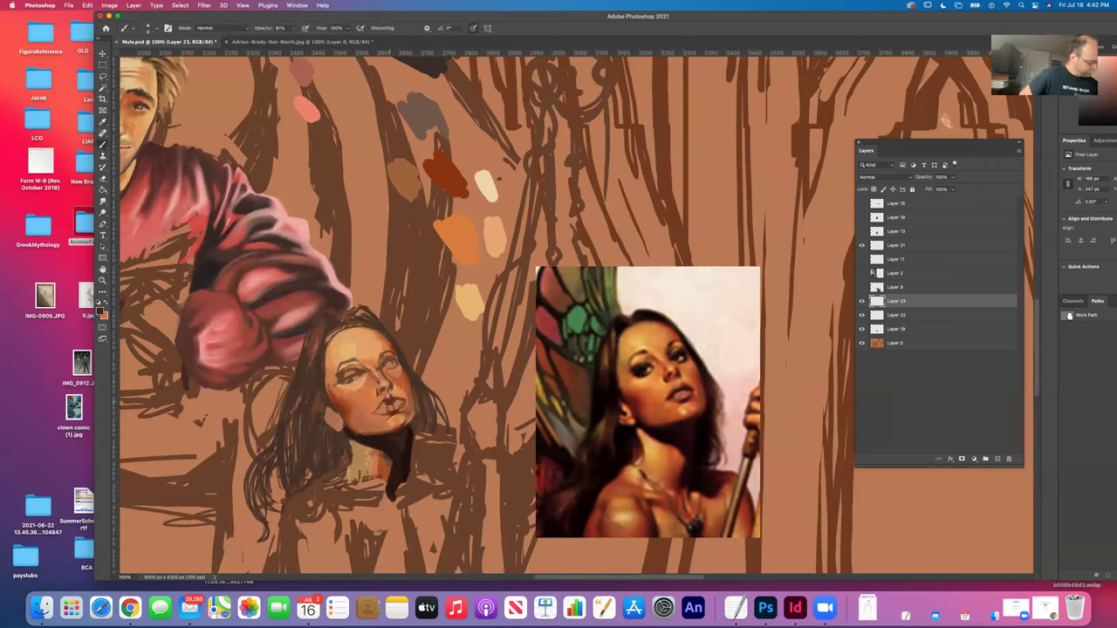
drag(389, 402, 388, 403)
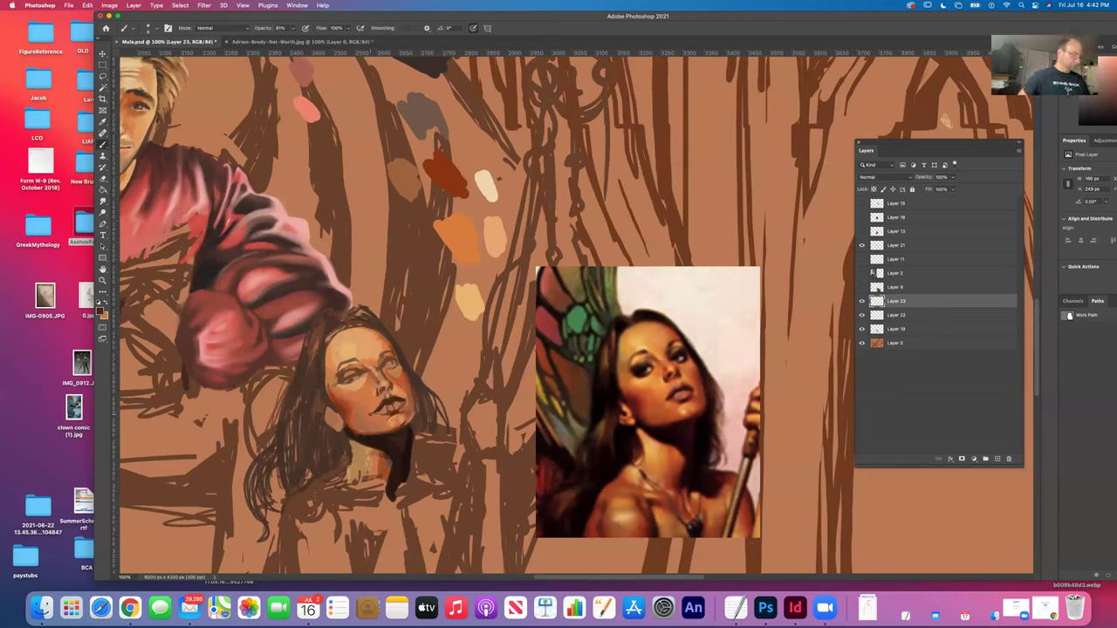
Sample the light peach swatch and the pink swatch in turn, and brush their tones around the mouth and lips.
key(i)
click(486, 231)
key(b)
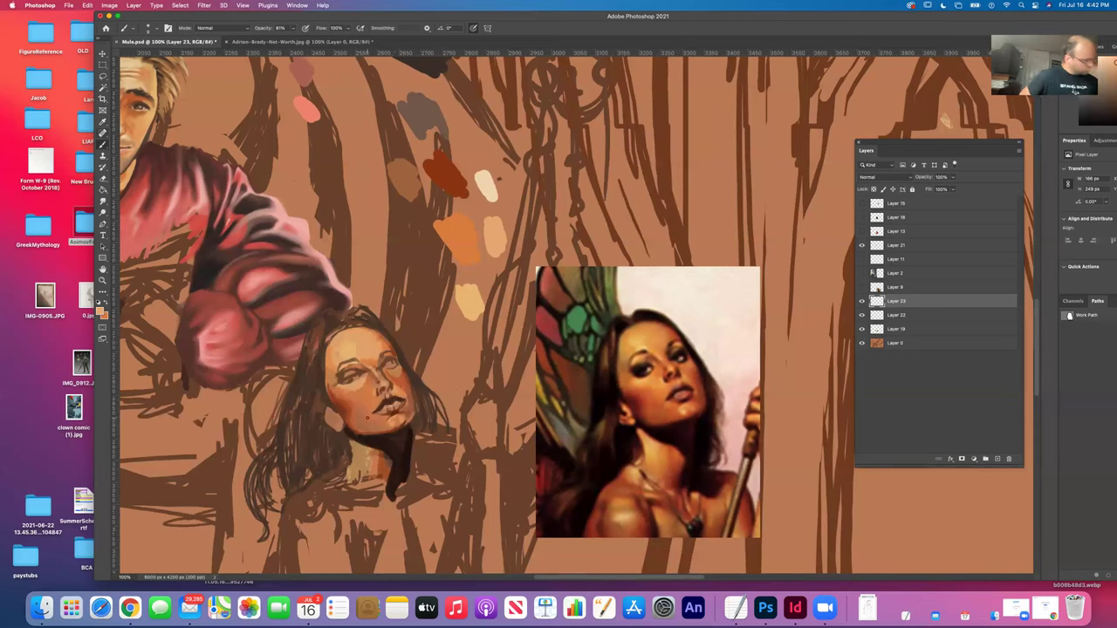
key(i)
click(304, 112)
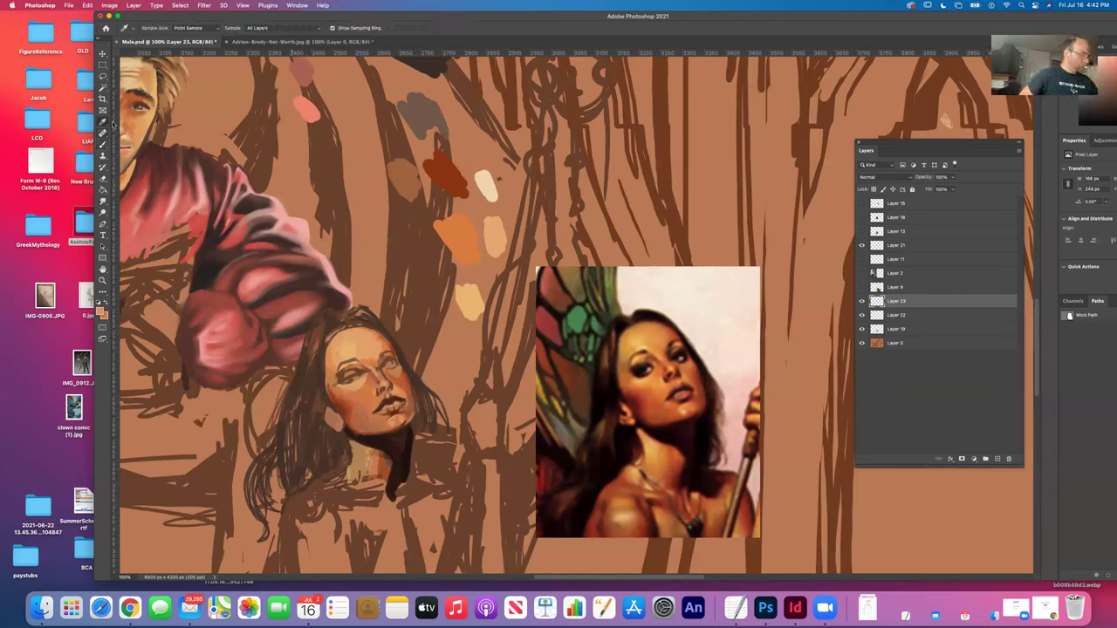
click(104, 145)
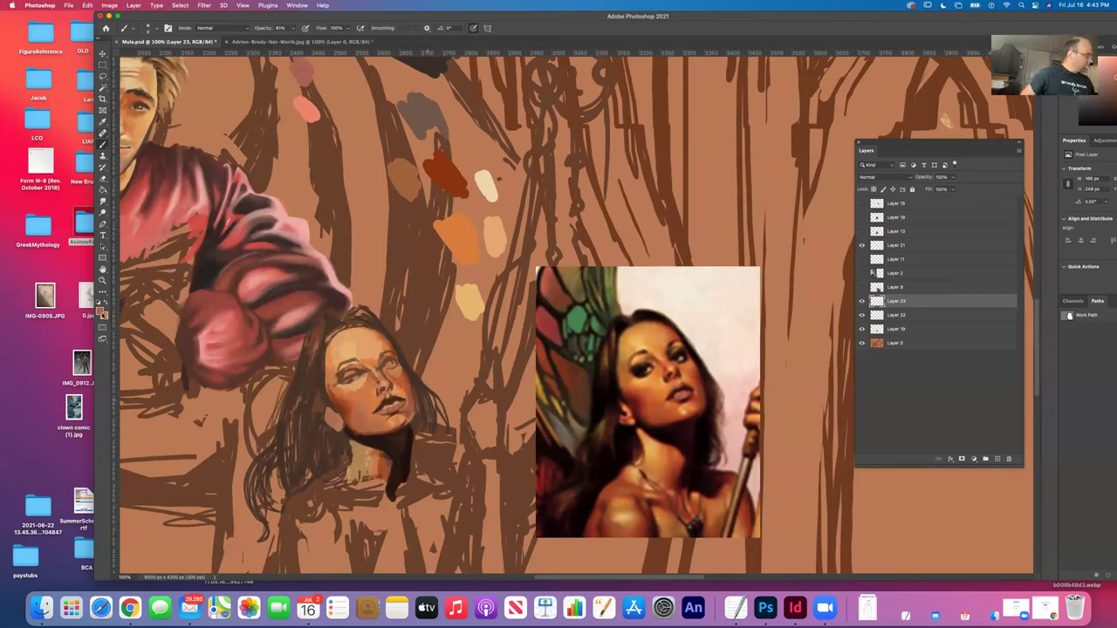
Change the foreground color to a more saturated red-orange and tint the lips with it.
click(101, 313)
drag(209, 247, 210, 249)
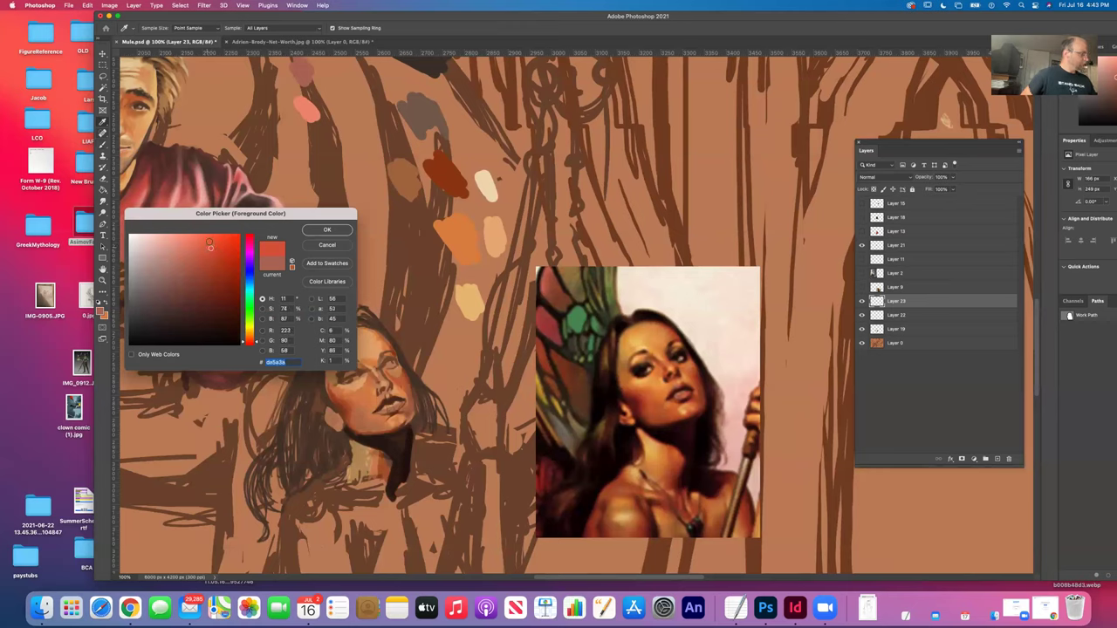
click(316, 229)
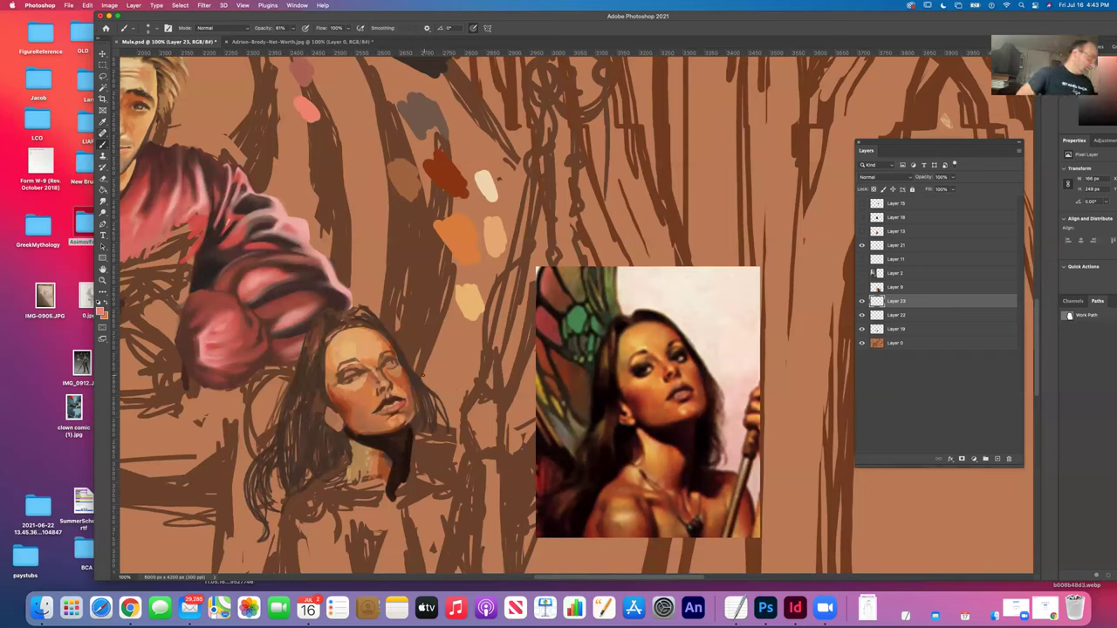
Sample the pale yellow swatch, lighten the foreground color to #f7d49d and brush highlights around the mouth.
click(103, 130)
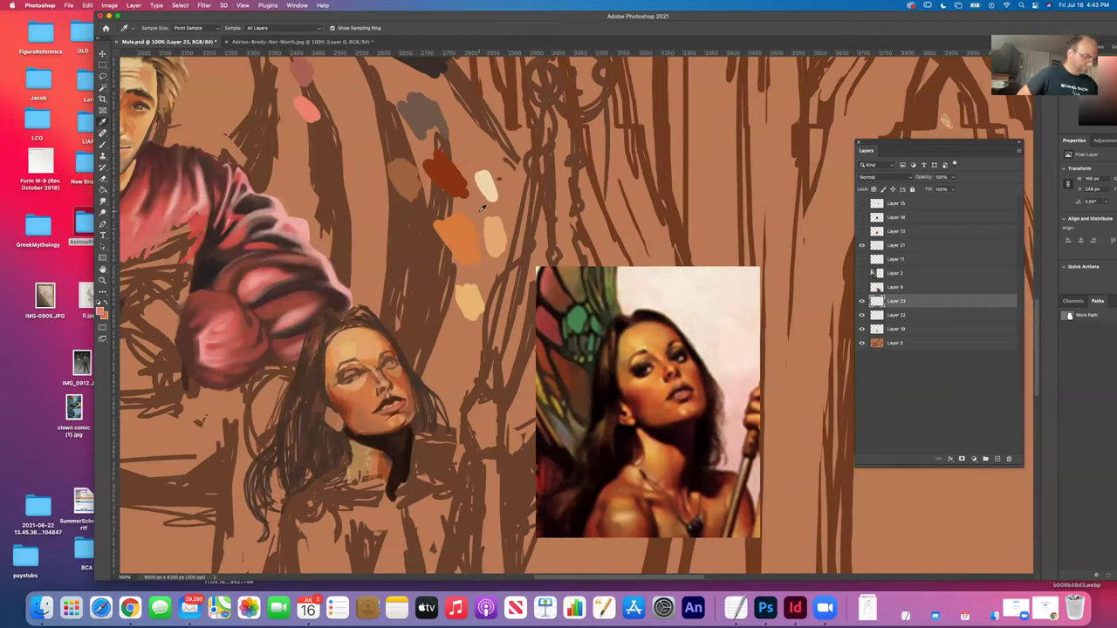
click(471, 290)
click(99, 310)
mouse_move(181, 242)
mouse_down()
mouse_move(155, 237)
mouse_move(170, 237)
mouse_up()
click(327, 230)
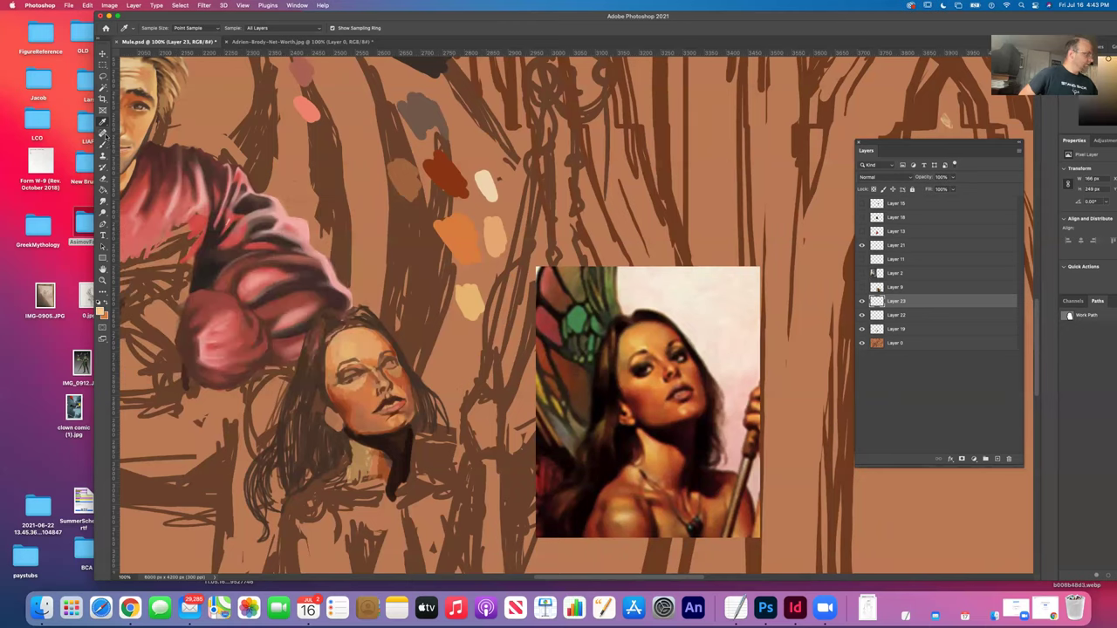
click(103, 144)
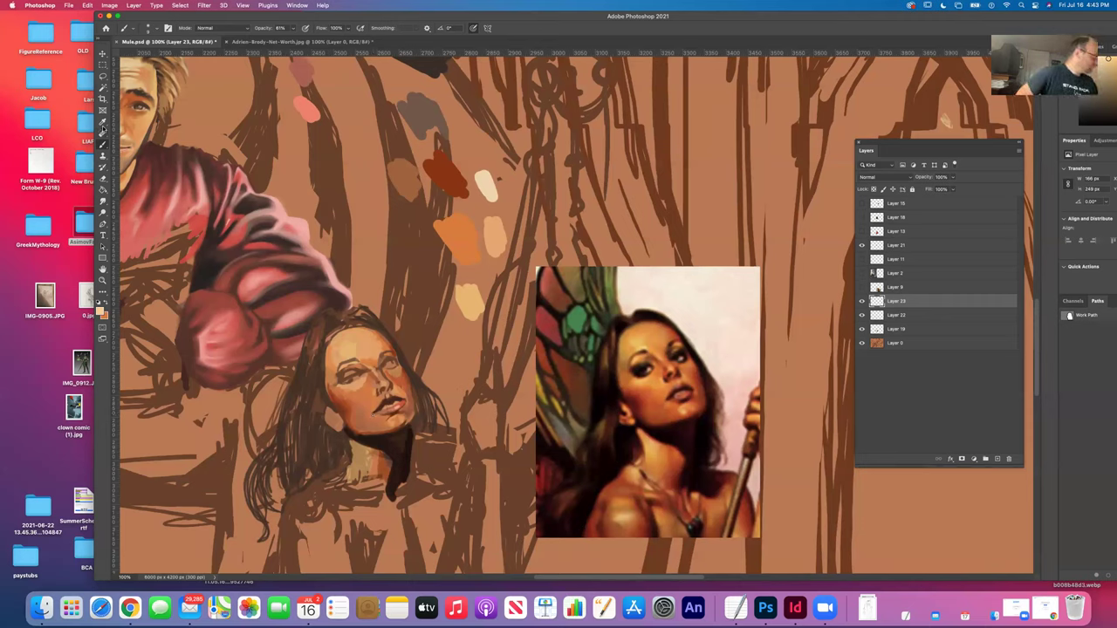
Shift the foreground color to a paler, pinker peach and paint the highlight on the lower lip.
click(100, 311)
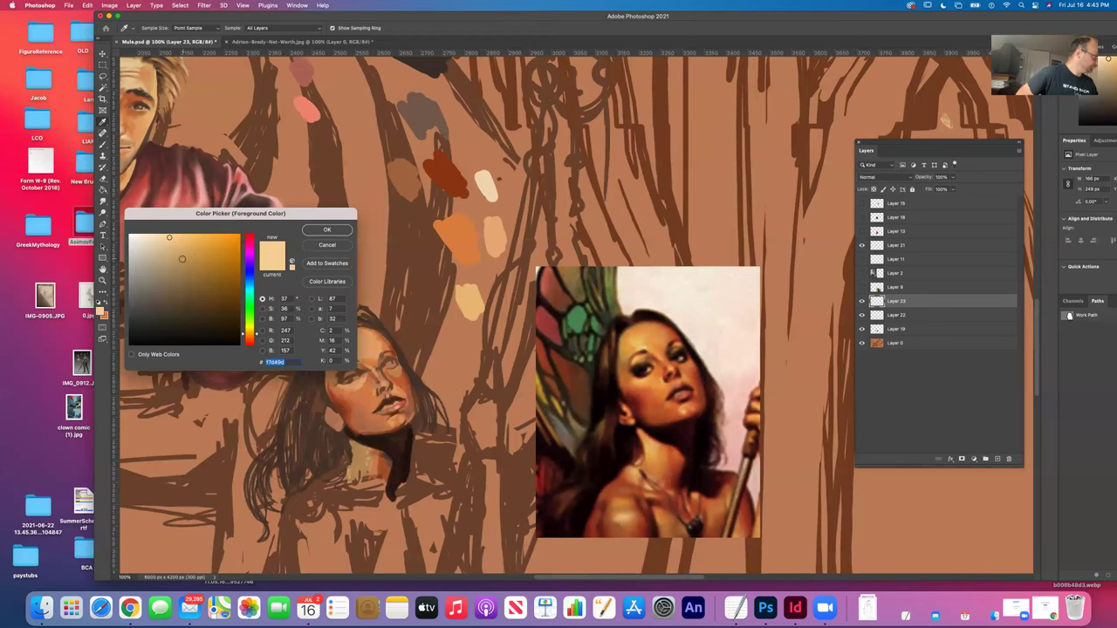
click(244, 338)
drag(244, 338, 244, 340)
drag(176, 265, 162, 237)
click(325, 230)
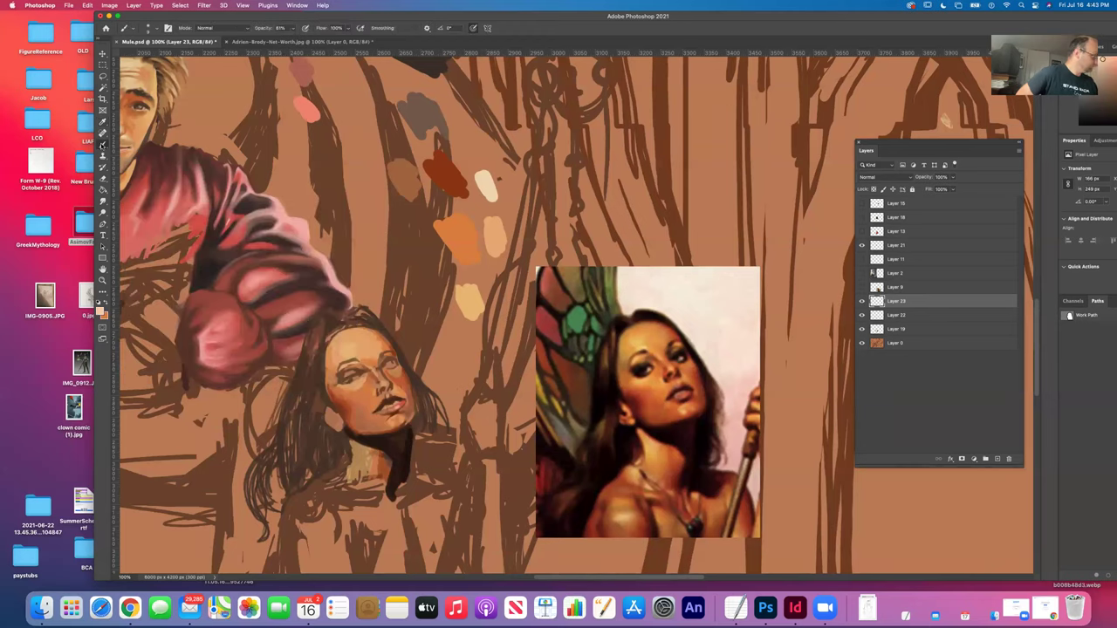
drag(395, 412, 382, 407)
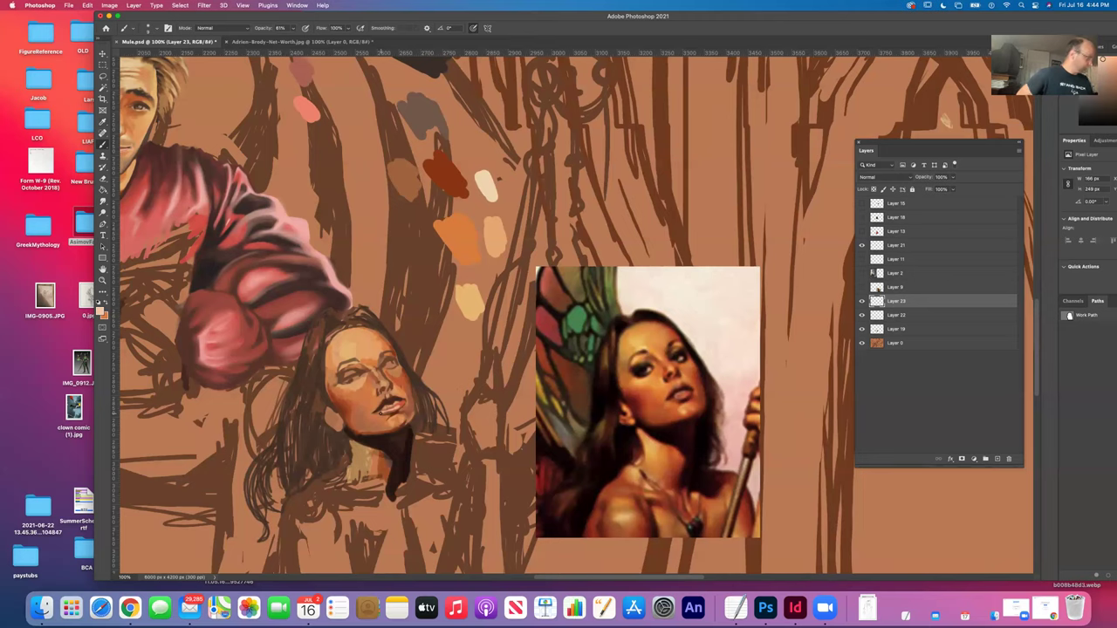
Sample a reddish brown from the cheek shadow and shade the lower lip toward the mouth corner.
key(i)
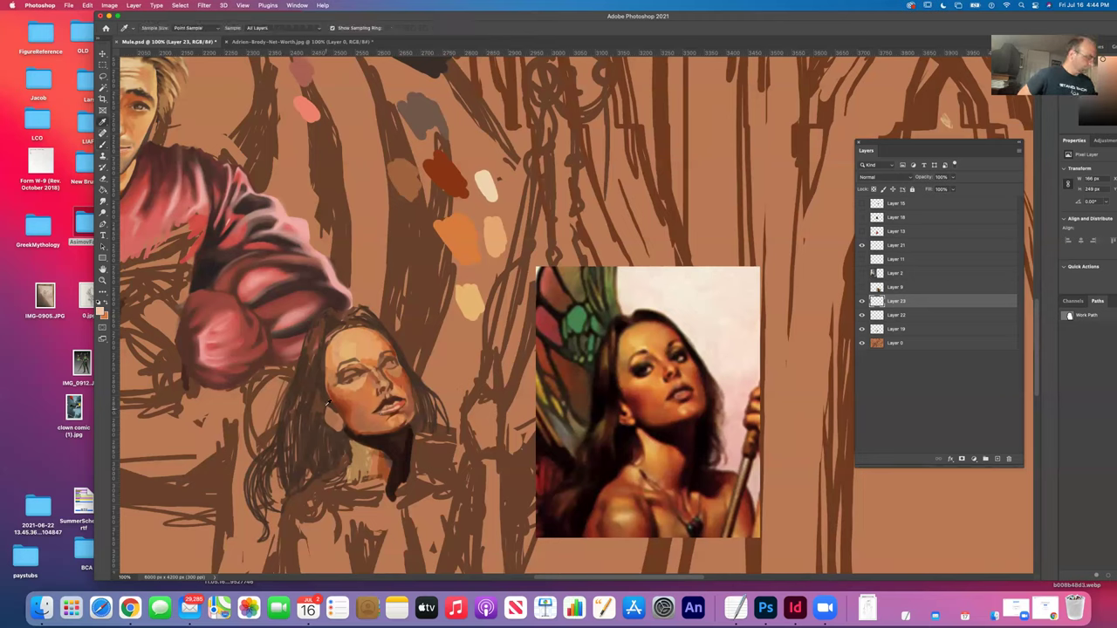
click(348, 409)
key(b)
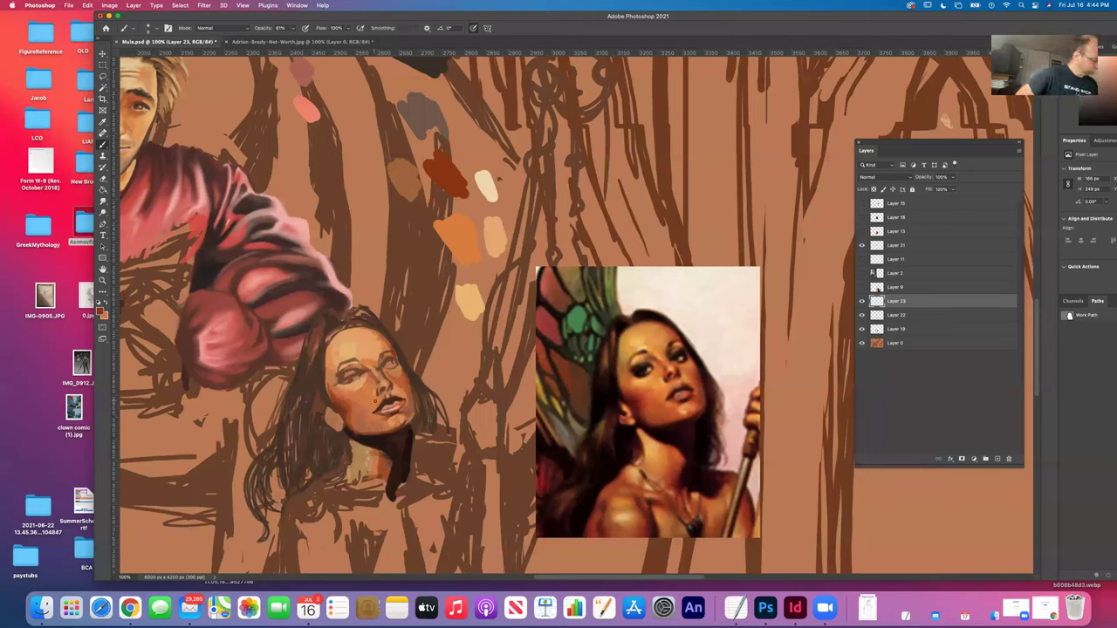
drag(398, 407, 401, 410)
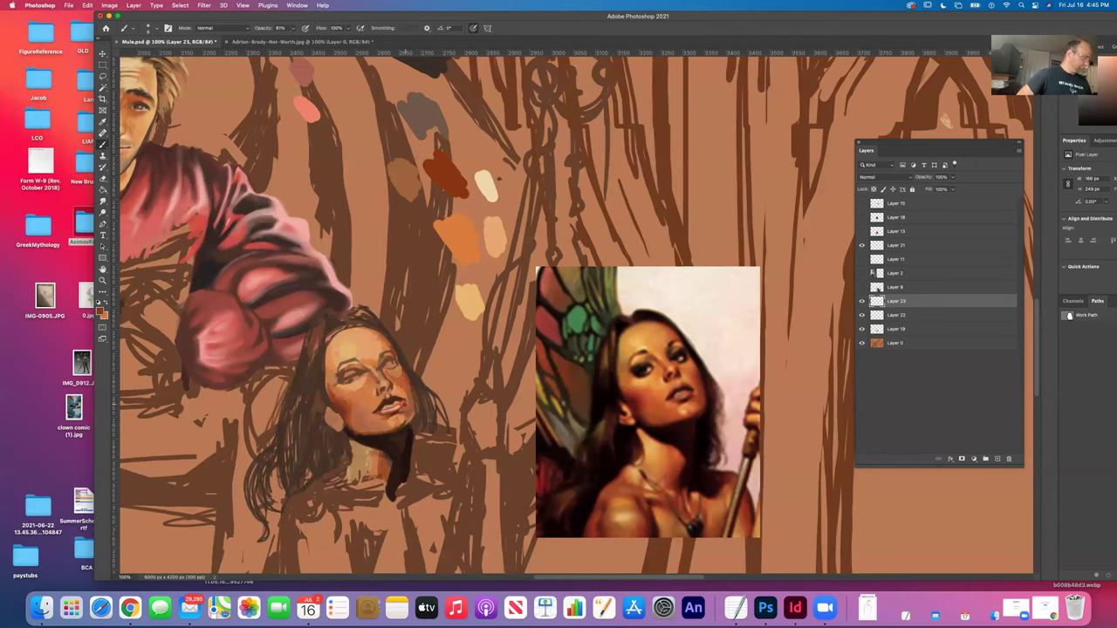
Sample a dark brown from the lips and then a reddish brown, and brush them into the shading around the mouth.
click(104, 124)
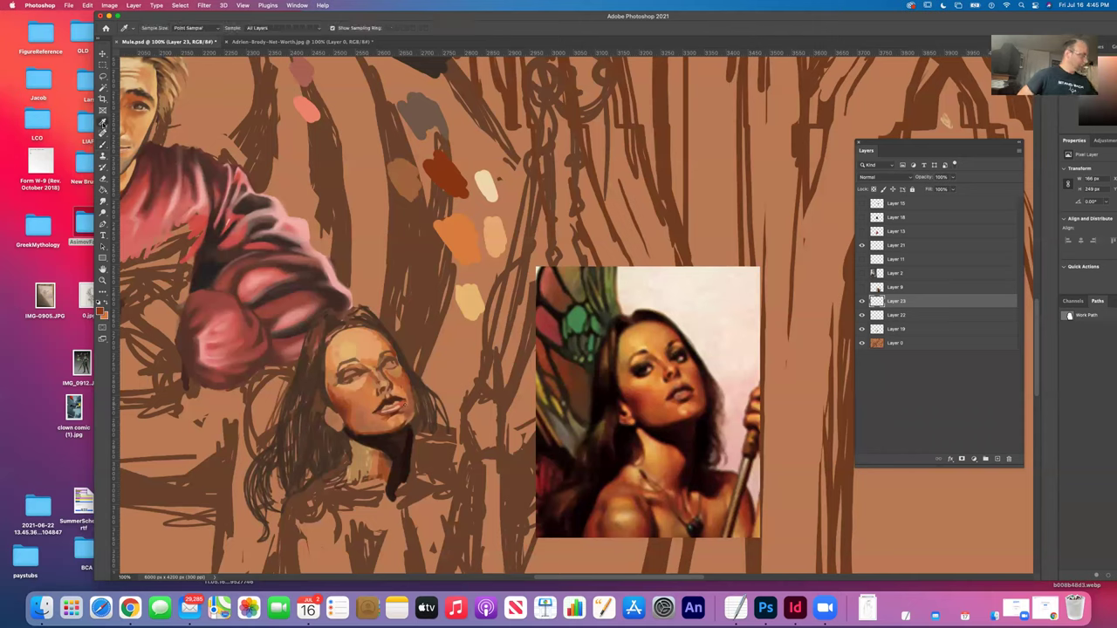
click(395, 410)
click(104, 143)
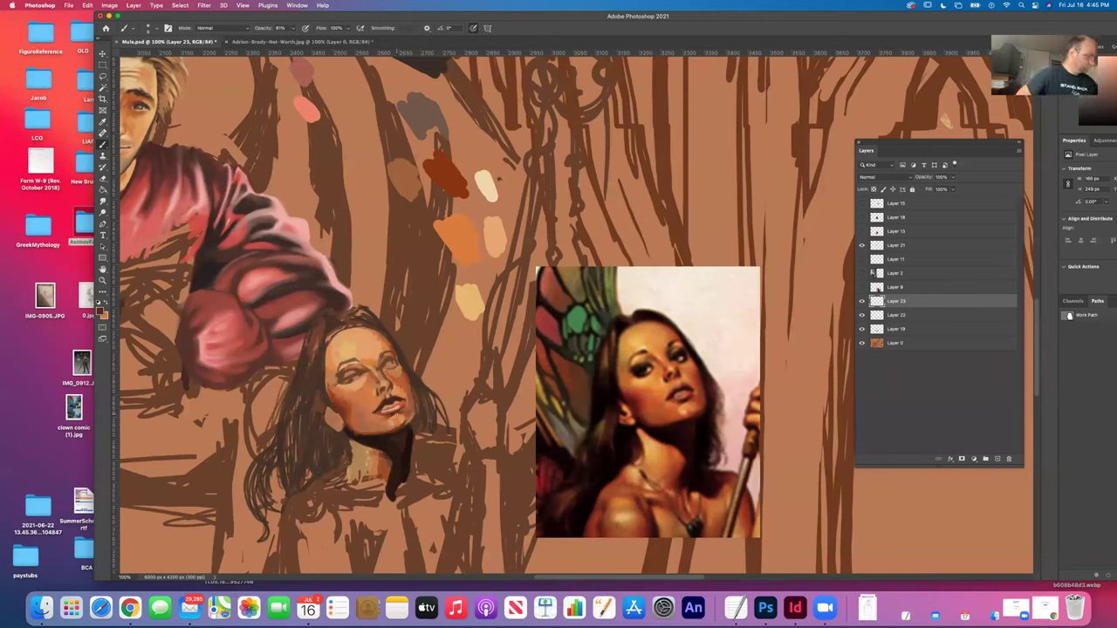
key(i)
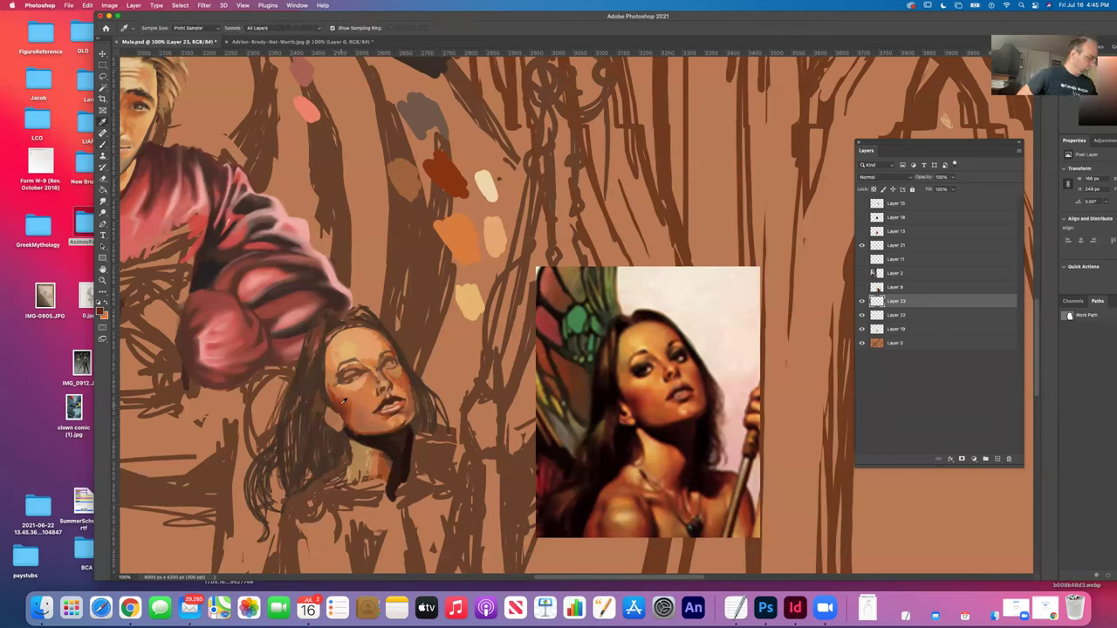
click(428, 274)
key(b)
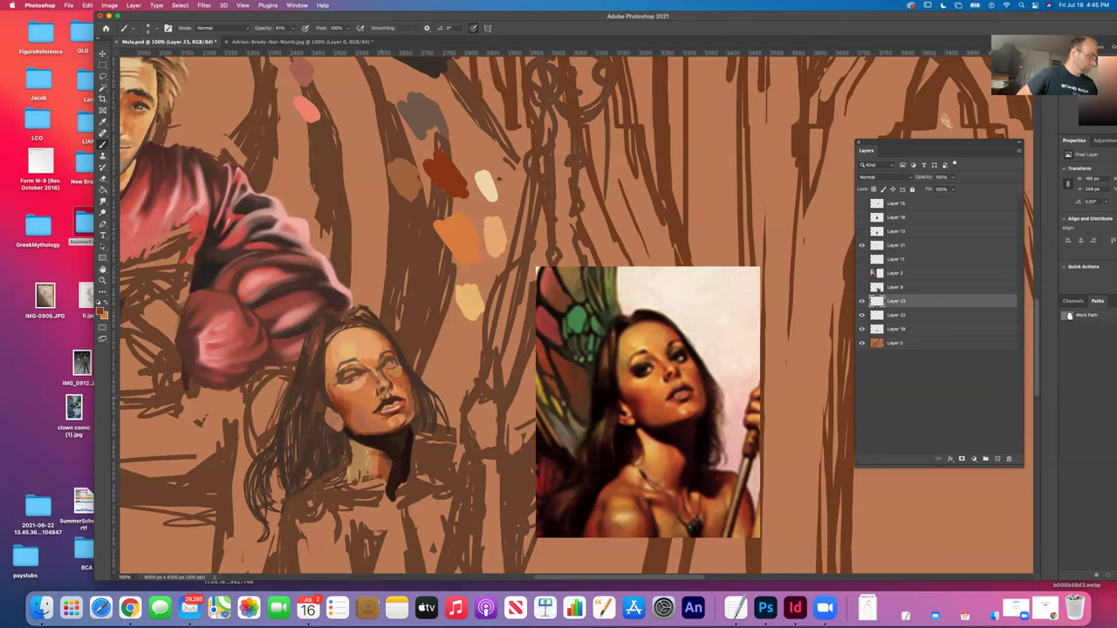
Sample the pink swatch and then a red-brown, and blend the tones into the lips and the skin beside them.
alt+click(303, 108)
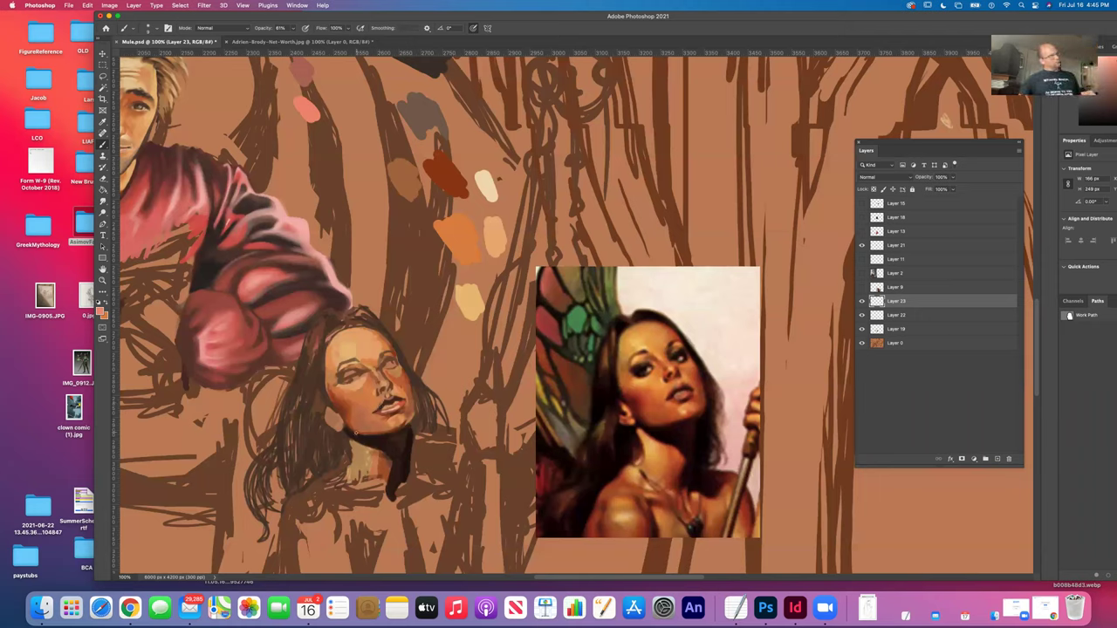
click(101, 122)
click(114, 153)
key(b)
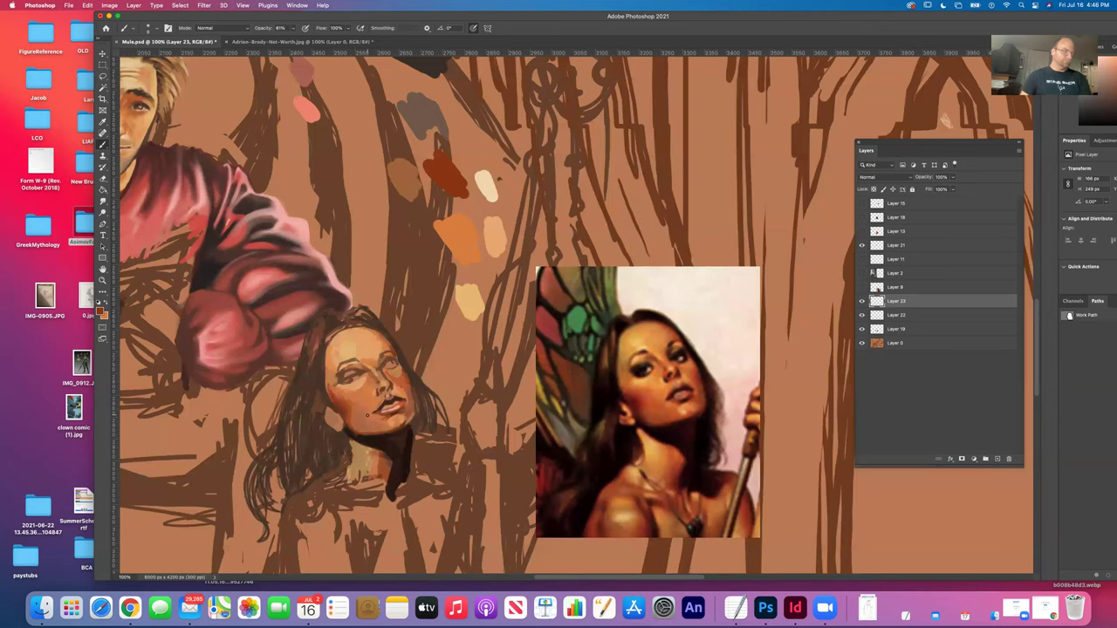
Sample a very dark brown, brush it into the shadows around the lips and nose, and ready the Eyedropper tool.
scroll(332, 417, up, 5)
scroll(333, 417, down, 5)
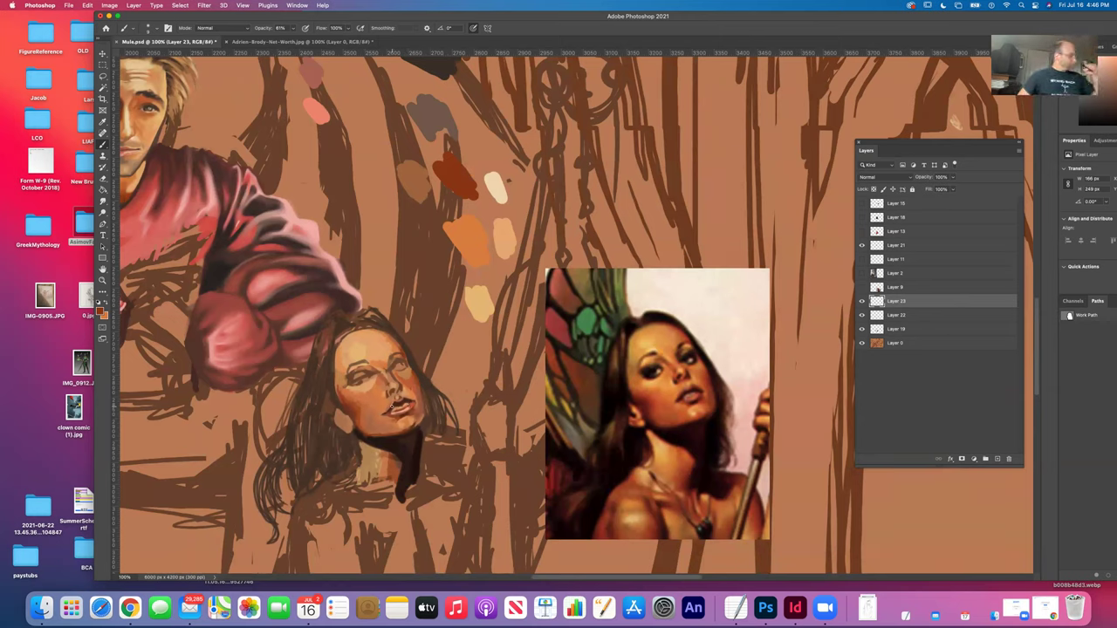
click(102, 125)
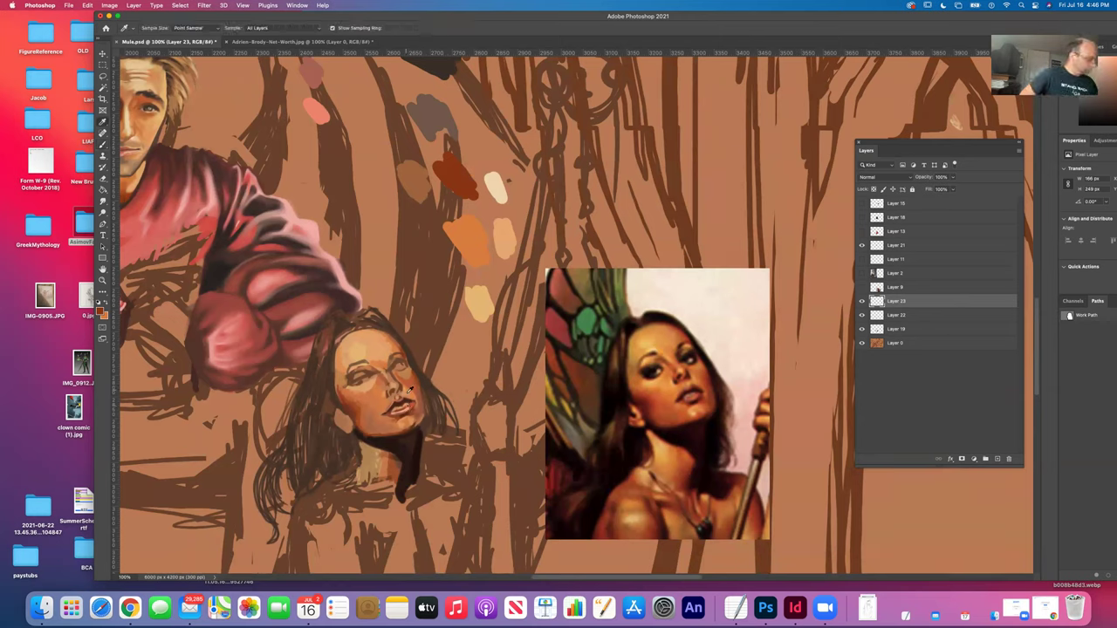
key(b)
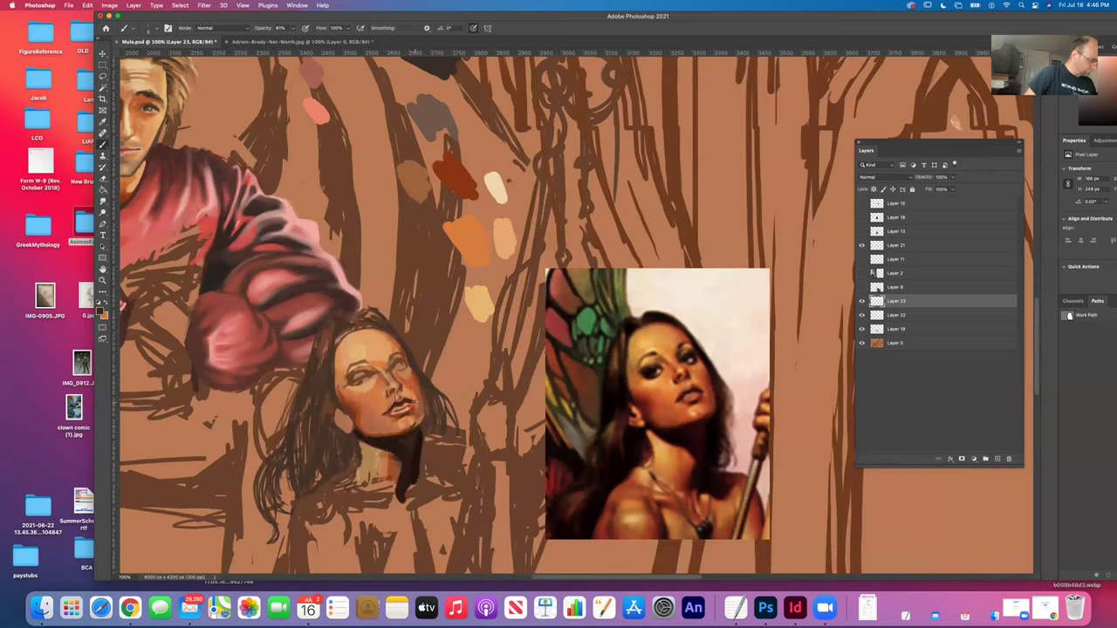
key(j)
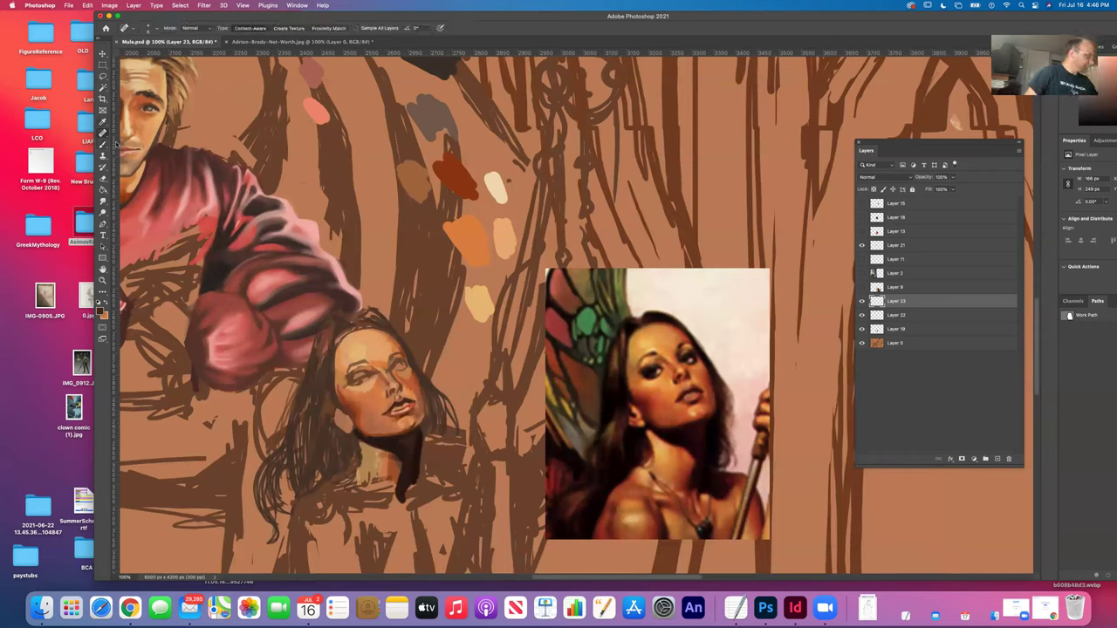
key(i)
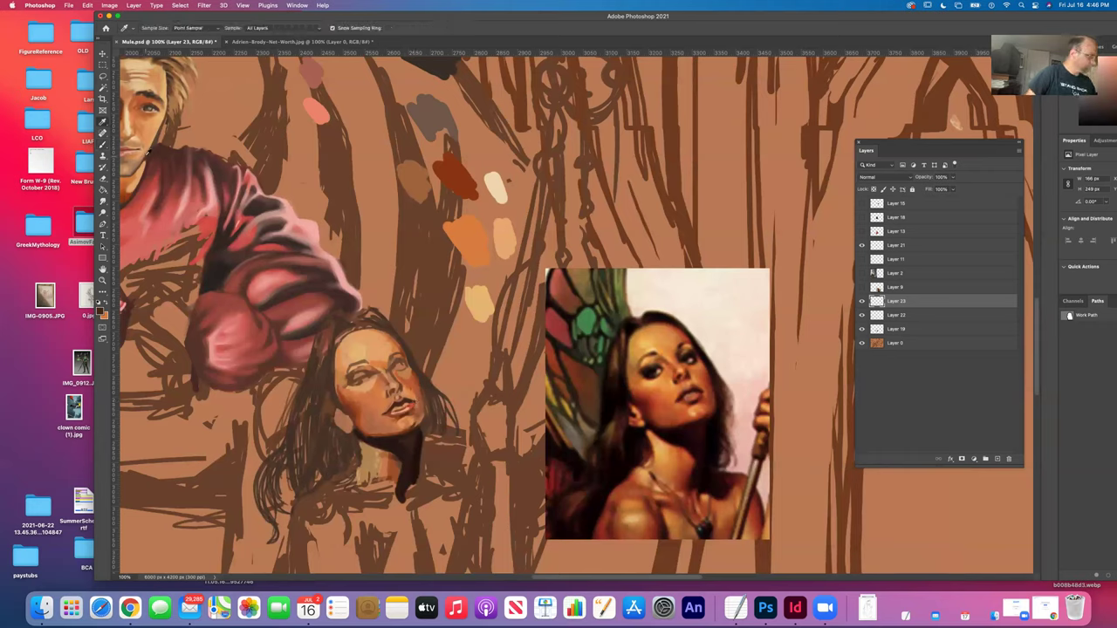
Brush an orange skin tone around the woman's mouth and check the face against the reference.
click(101, 146)
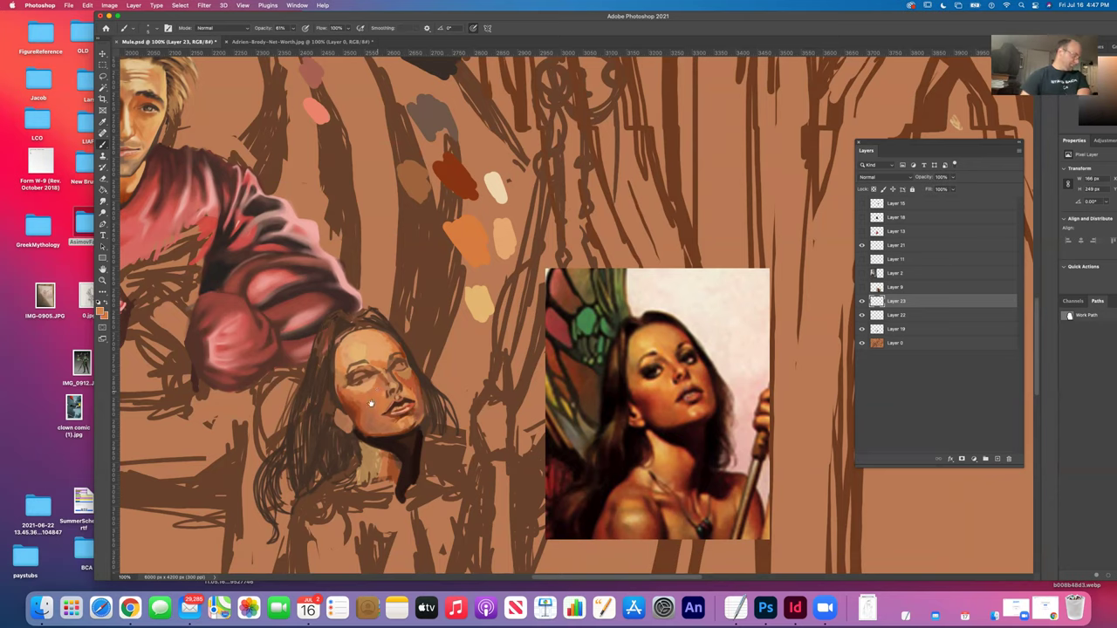
scroll(377, 391, down, 2)
scroll(395, 379, up, 1)
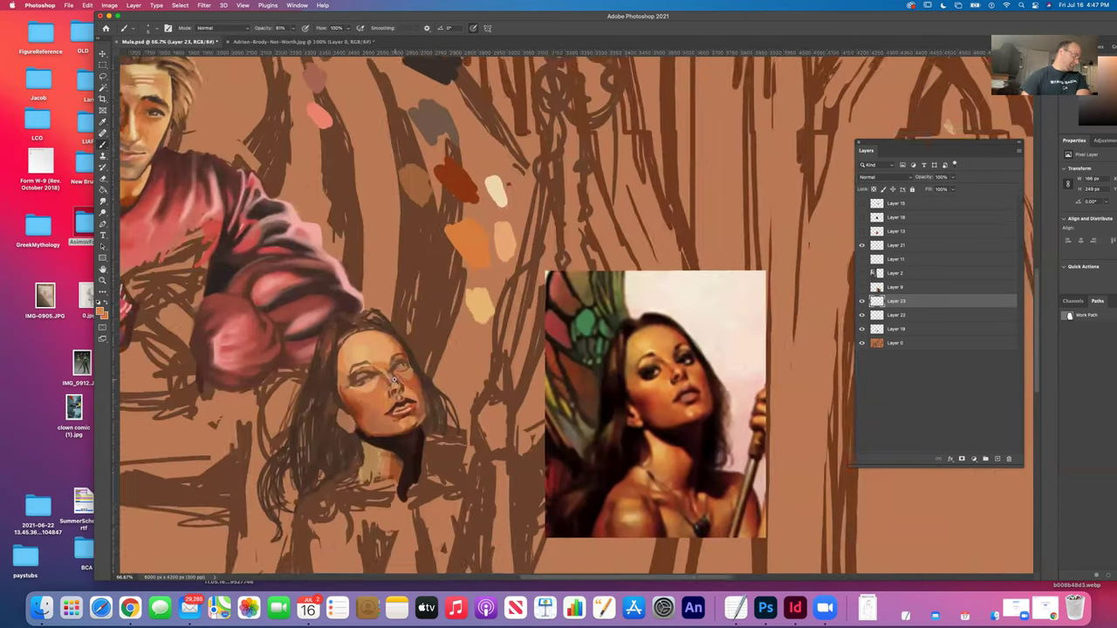
scroll(416, 395, up, 1)
scroll(417, 397, down, 1)
scroll(417, 397, up, 1)
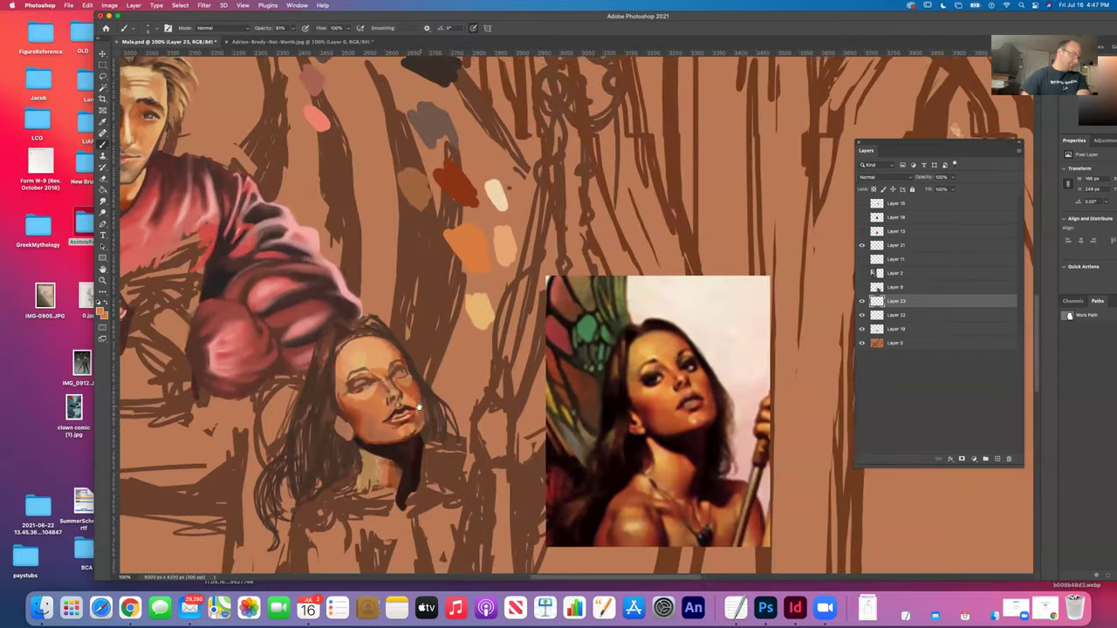
drag(442, 407, 429, 418)
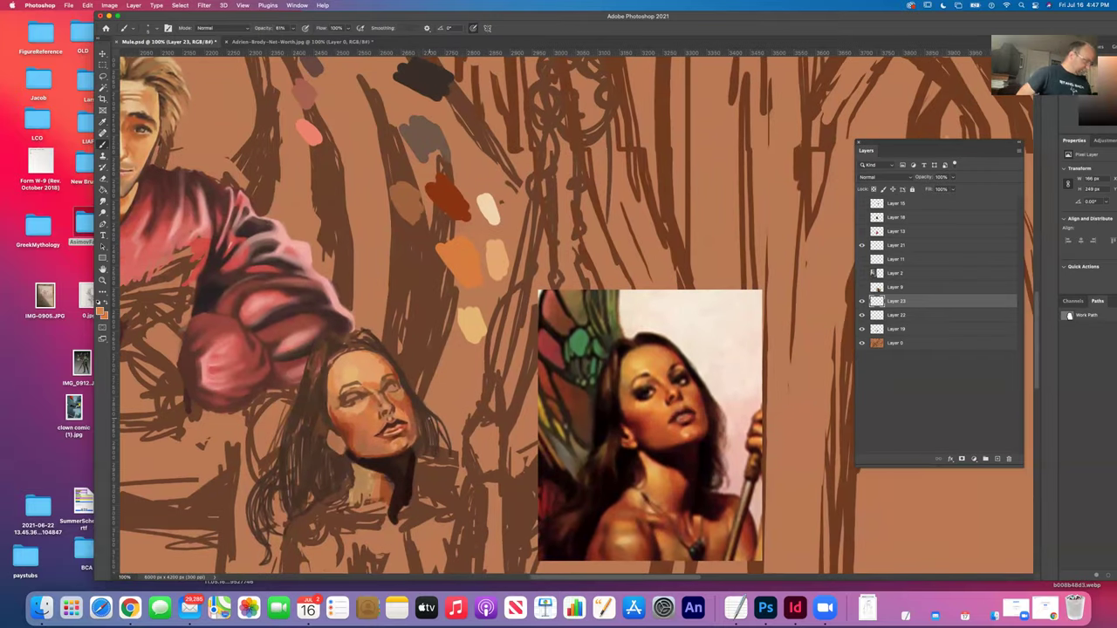
Sample the red-brown swatch and brush it into the woman's lips, moving the Layers panel clear of the reference.
click(104, 124)
click(447, 196)
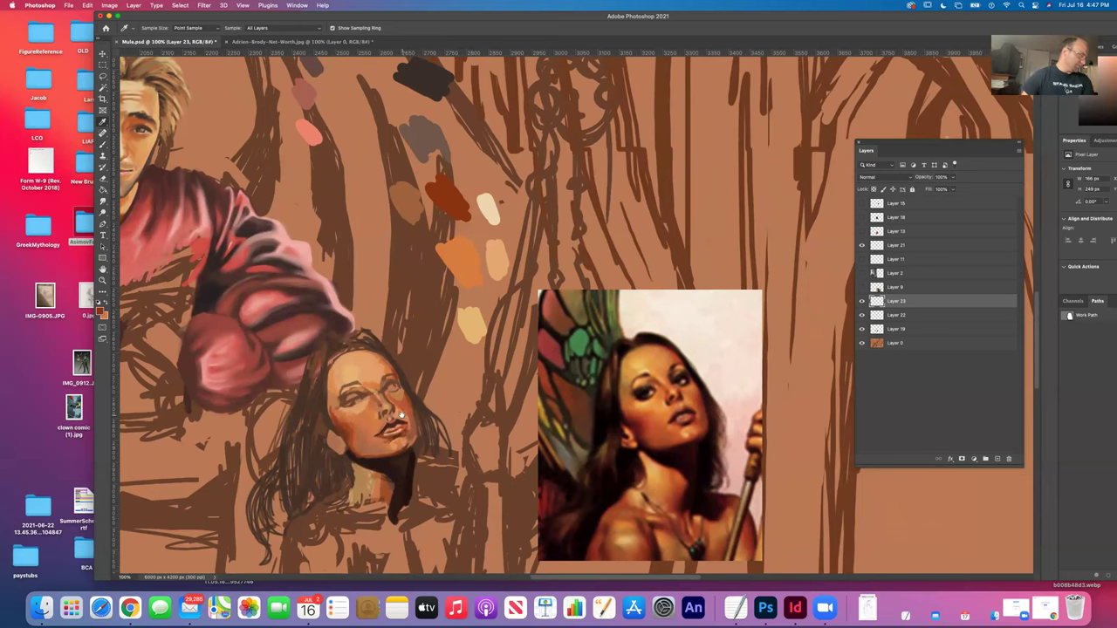
scroll(392, 412, up, 5)
scroll(353, 402, right, 3)
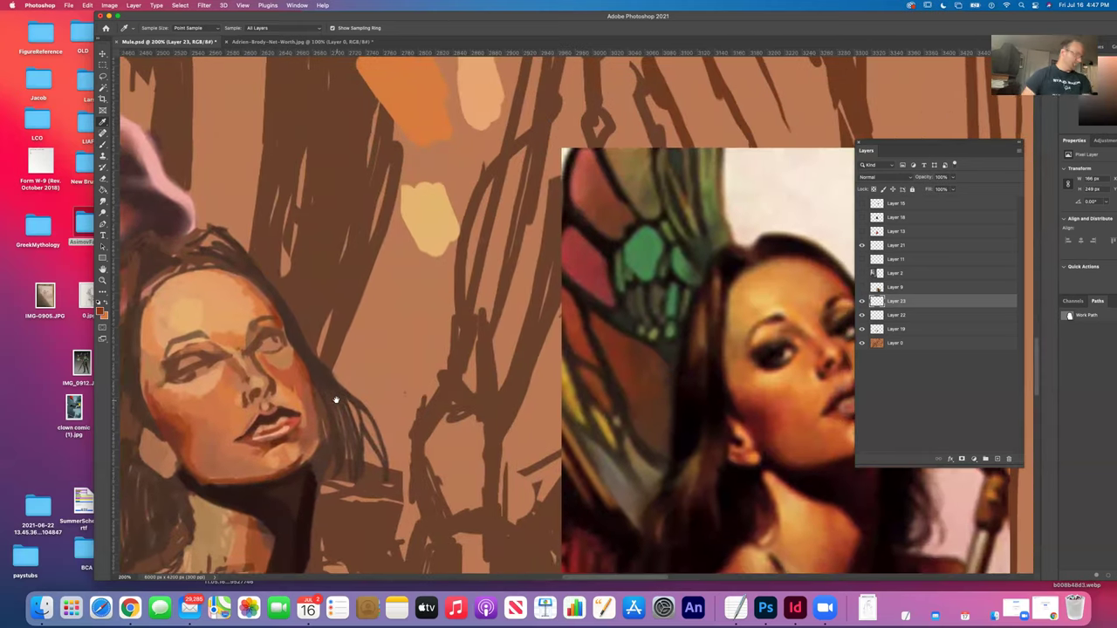
drag(889, 142, 969, 134)
key(b)
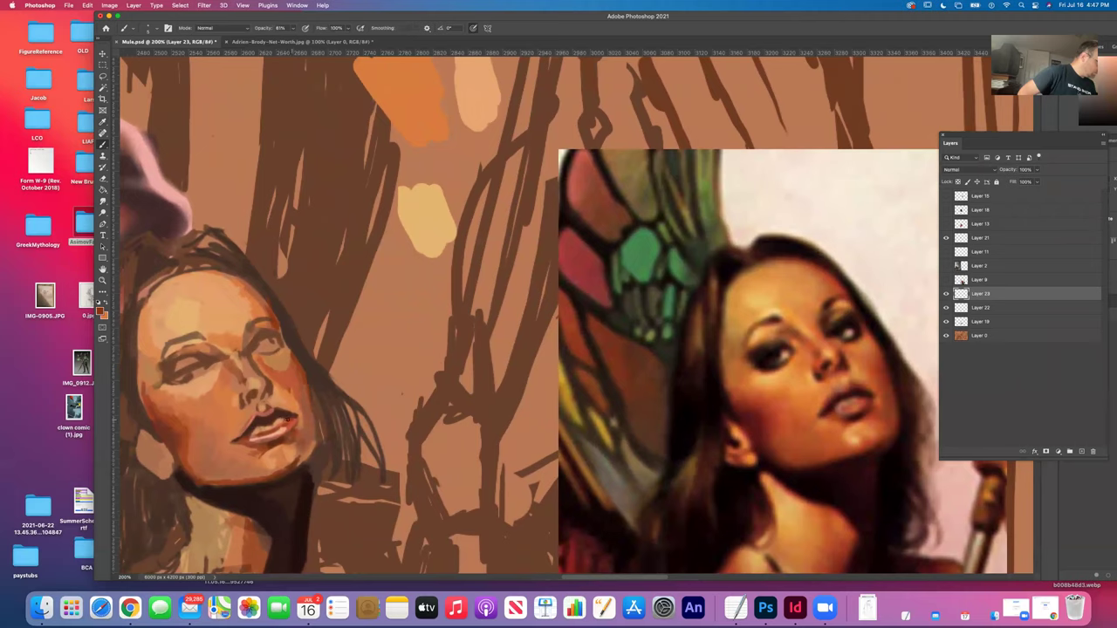
drag(279, 420, 276, 424)
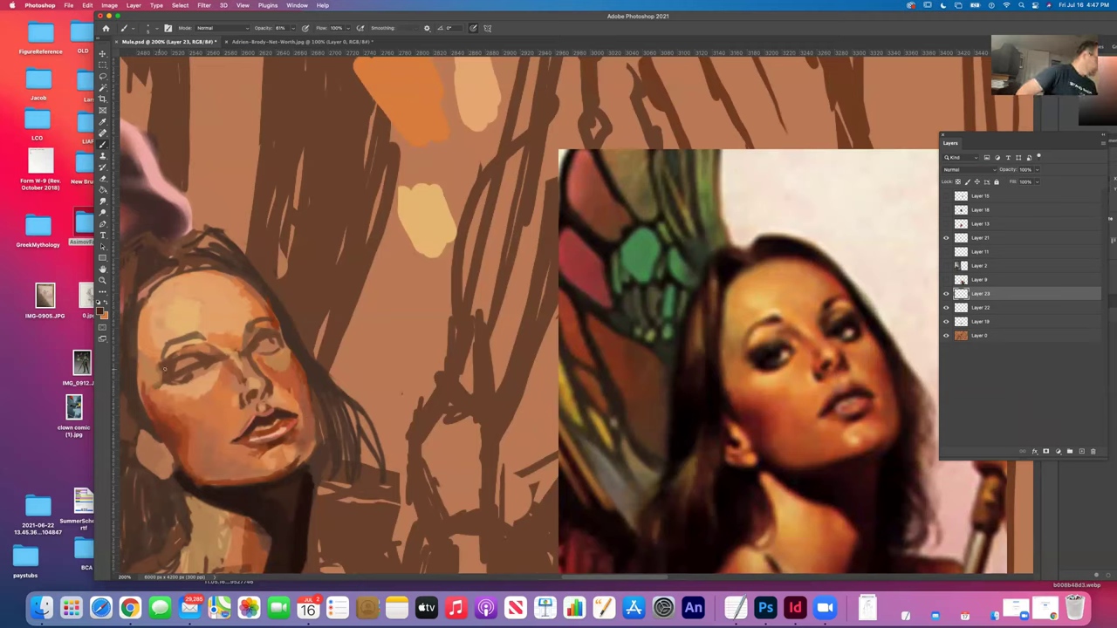
Compare the woman's painted face with the reference and the man's figure, both from a distance and close up.
key(i)
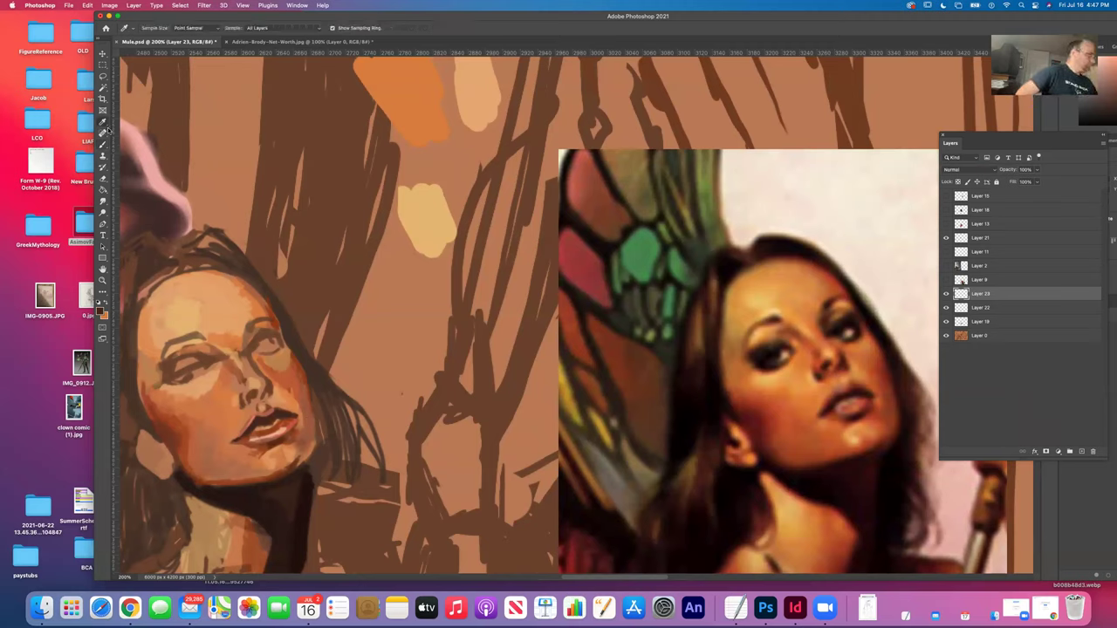
key(super+minus)
key(super+minus)
drag(300, 193, 347, 355)
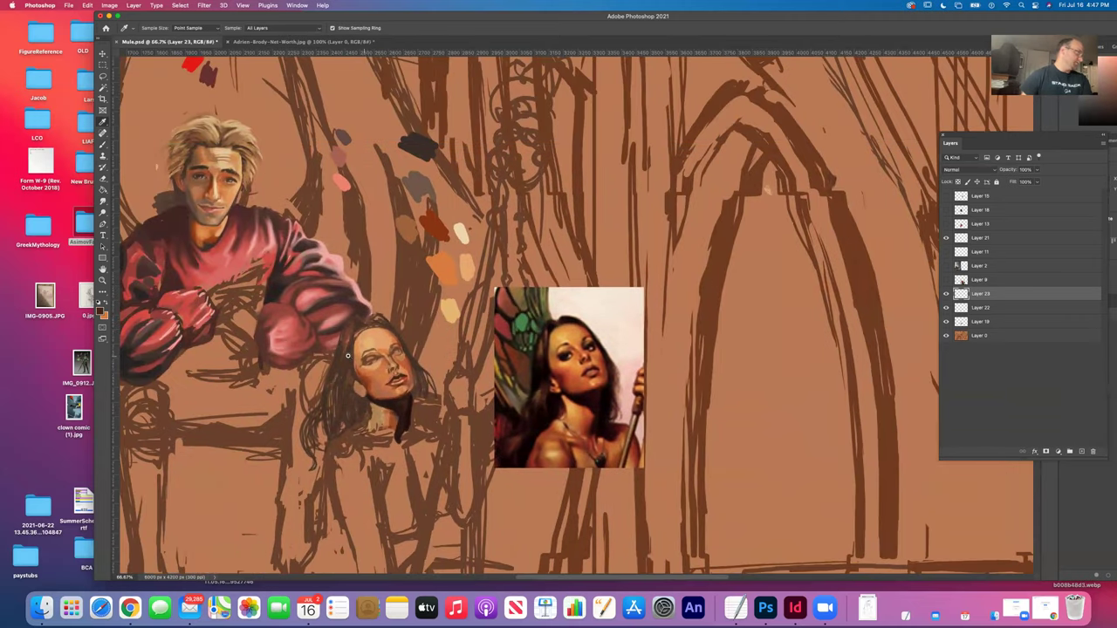
scroll(347, 355, up, 2)
scroll(367, 355, up, 3)
scroll(376, 353, down, 3)
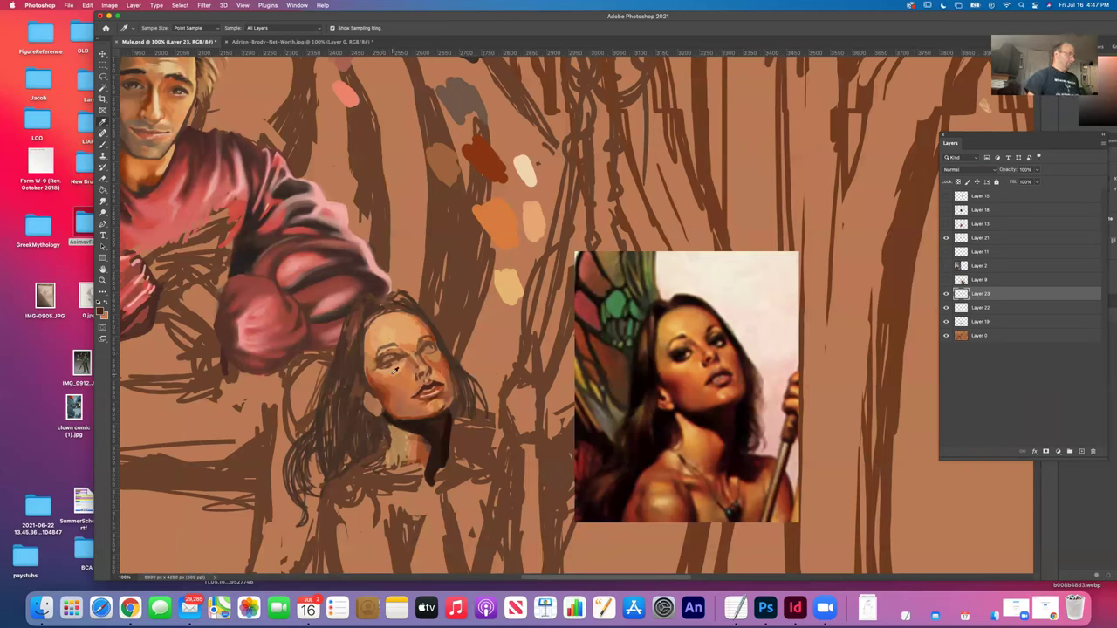
scroll(410, 353, left, 5)
scroll(411, 353, up, 3)
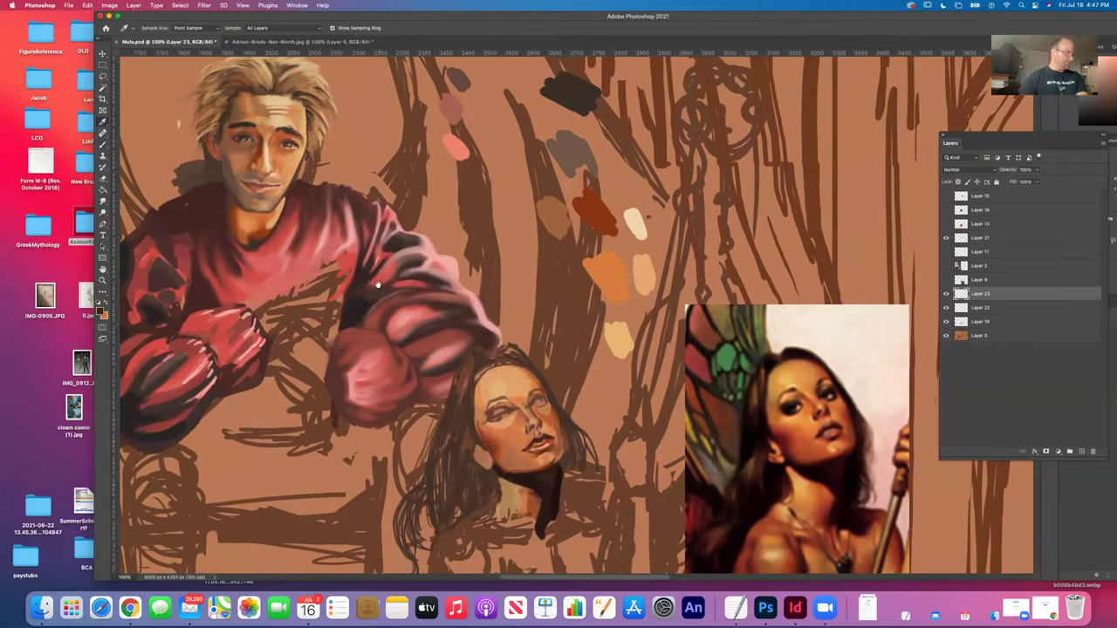
scroll(379, 287, right, 4)
scroll(379, 286, down, 3)
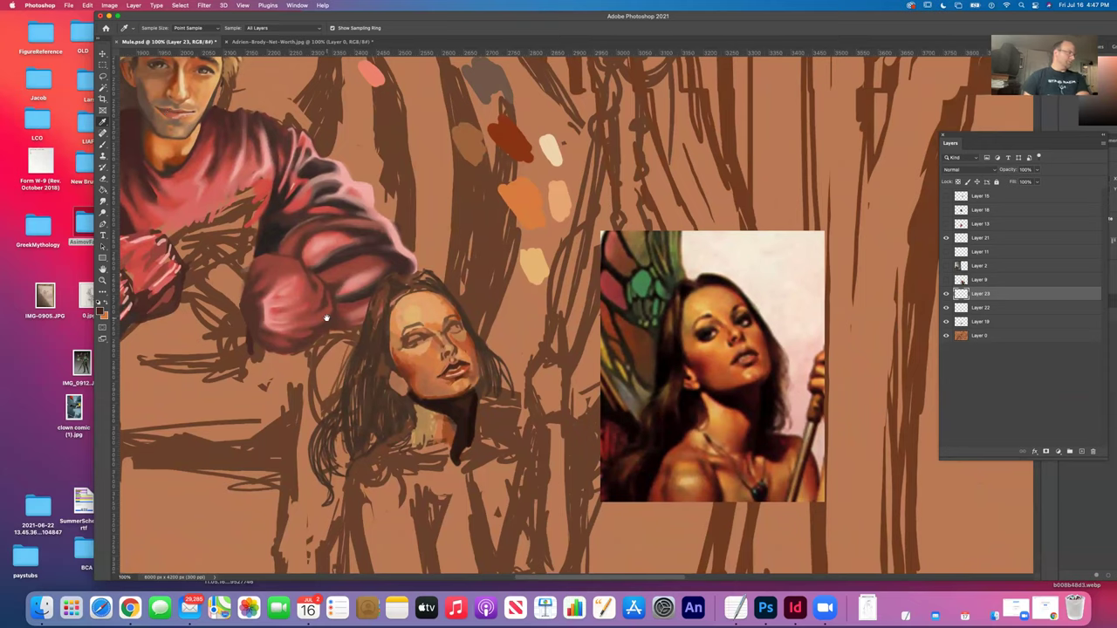
scroll(361, 304, left, 2)
scroll(361, 304, down, 1)
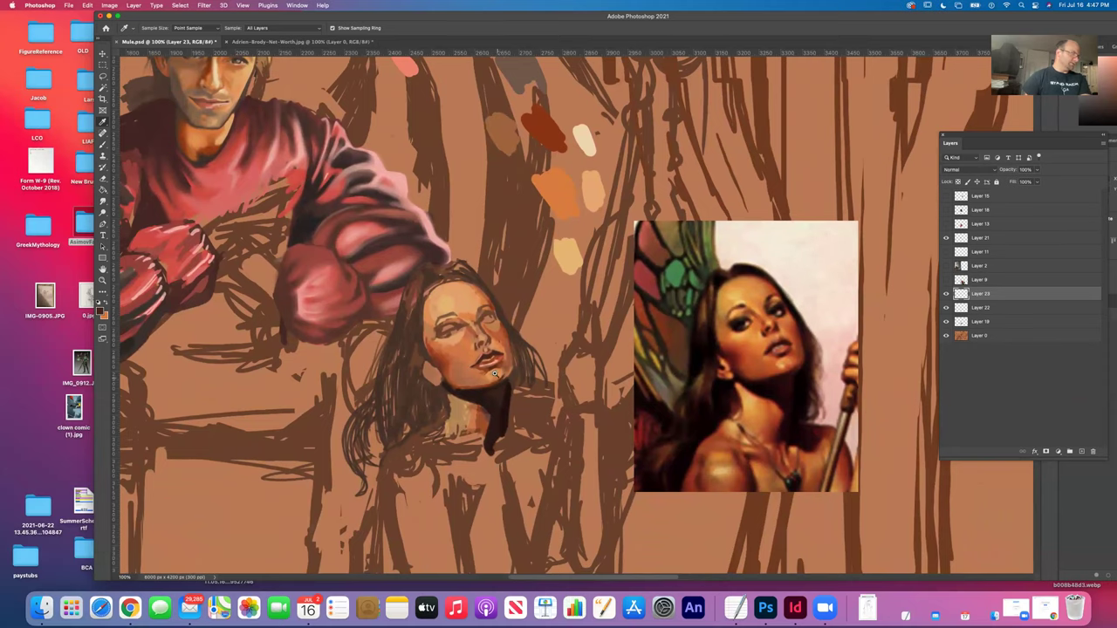
scroll(506, 376, up, 3)
scroll(444, 370, down, 4)
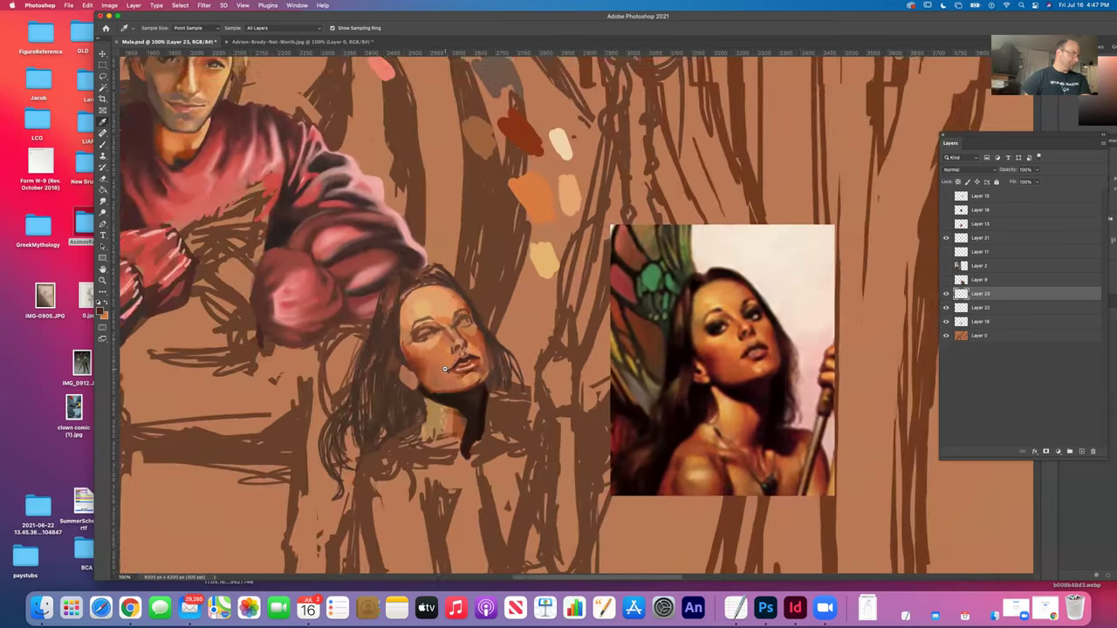
scroll(444, 370, up, 1)
scroll(444, 370, up, 3)
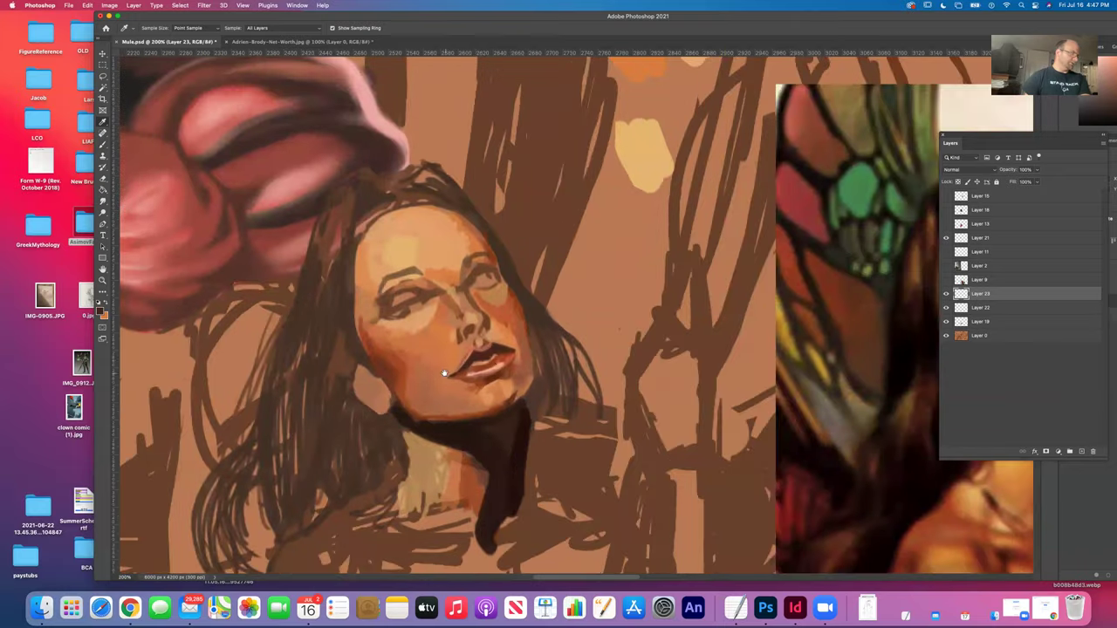
scroll(444, 370, down, 4)
scroll(482, 373, up, 1)
scroll(482, 373, up, 1)
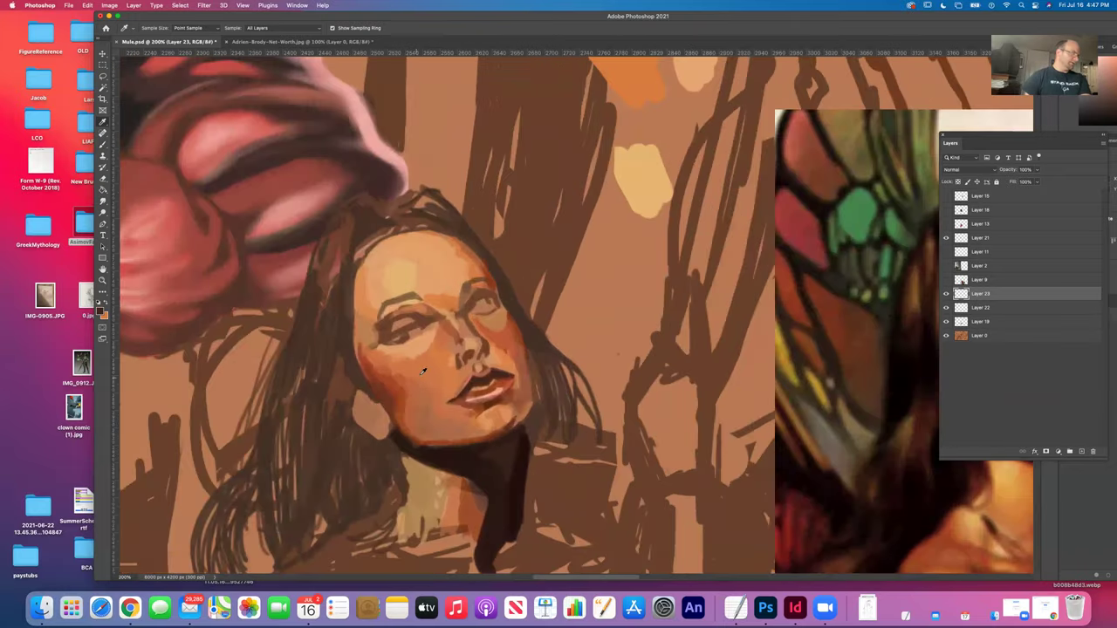
scroll(497, 342, down, 3)
scroll(431, 299, up, 1)
scroll(461, 312, up, 1)
scroll(441, 320, right, 3)
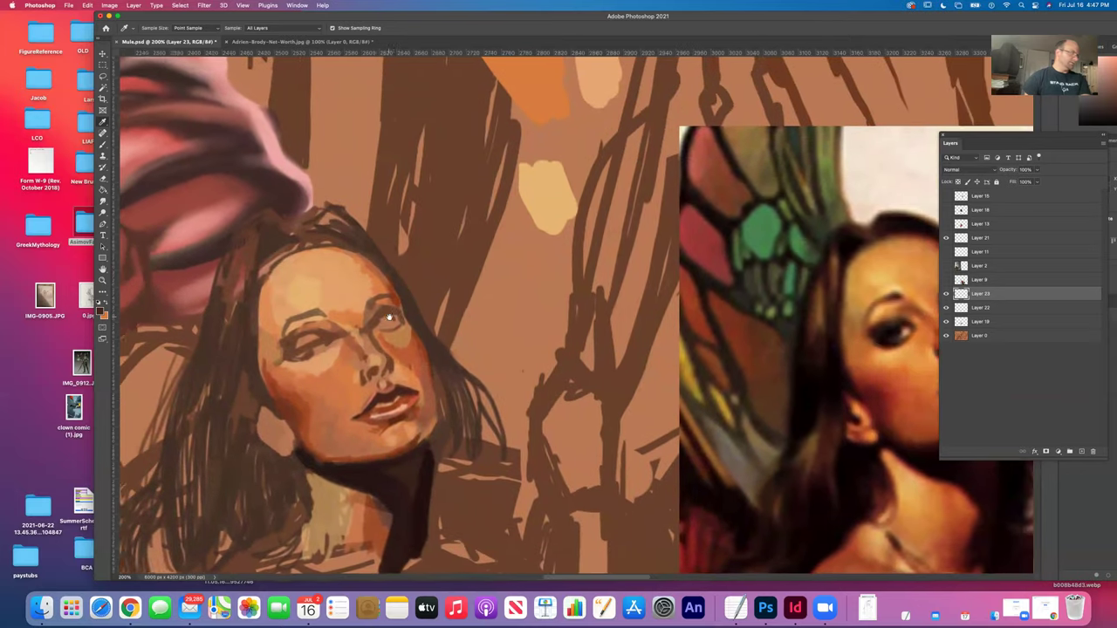
scroll(420, 327, right, 1)
scroll(420, 328, right, 1)
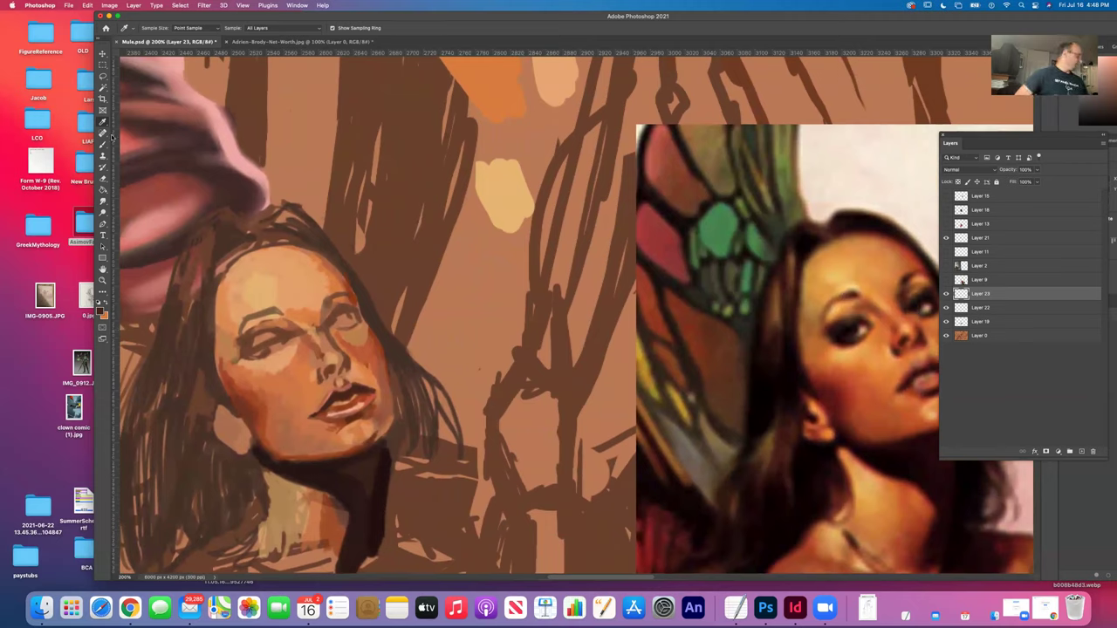
Sample an orange skin tone and retouch the face with it, and paint the ear in a sampled light tan.
click(300, 367)
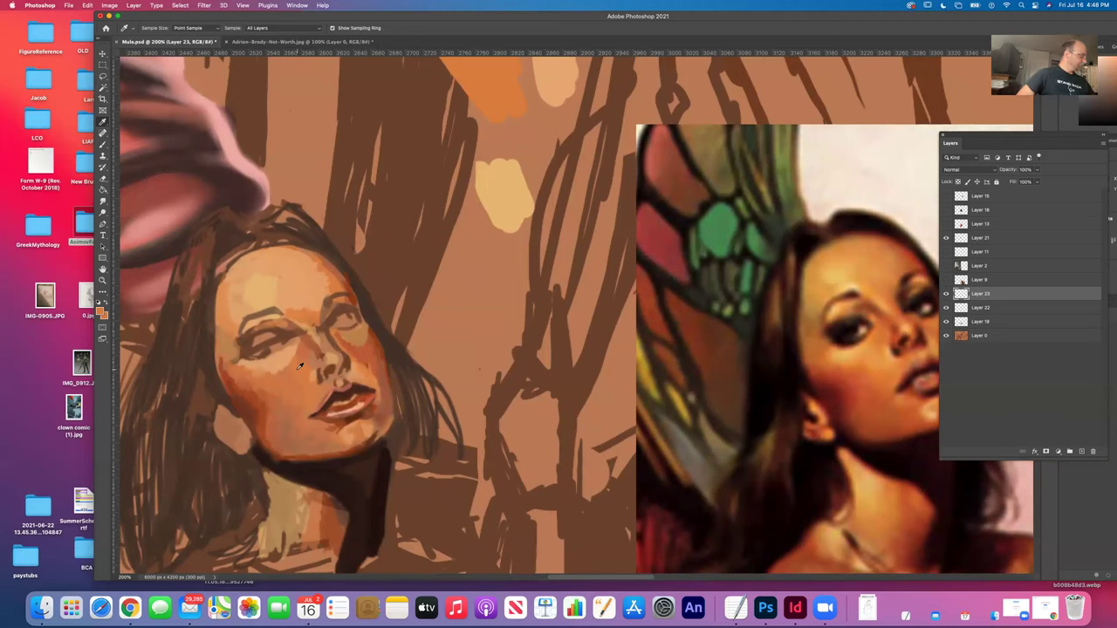
click(103, 144)
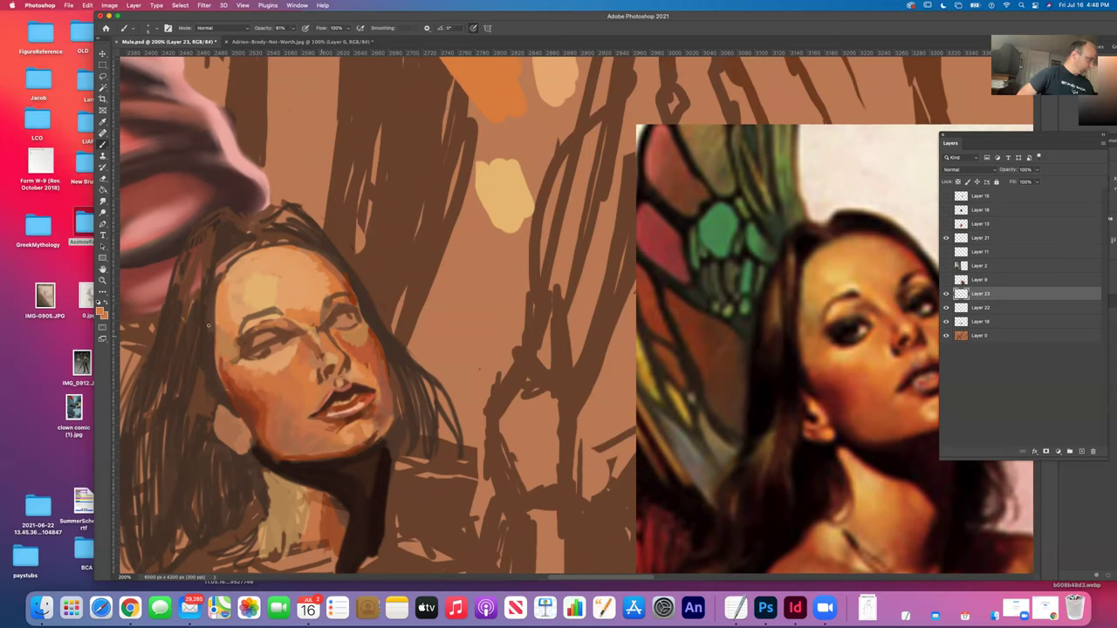
click(102, 123)
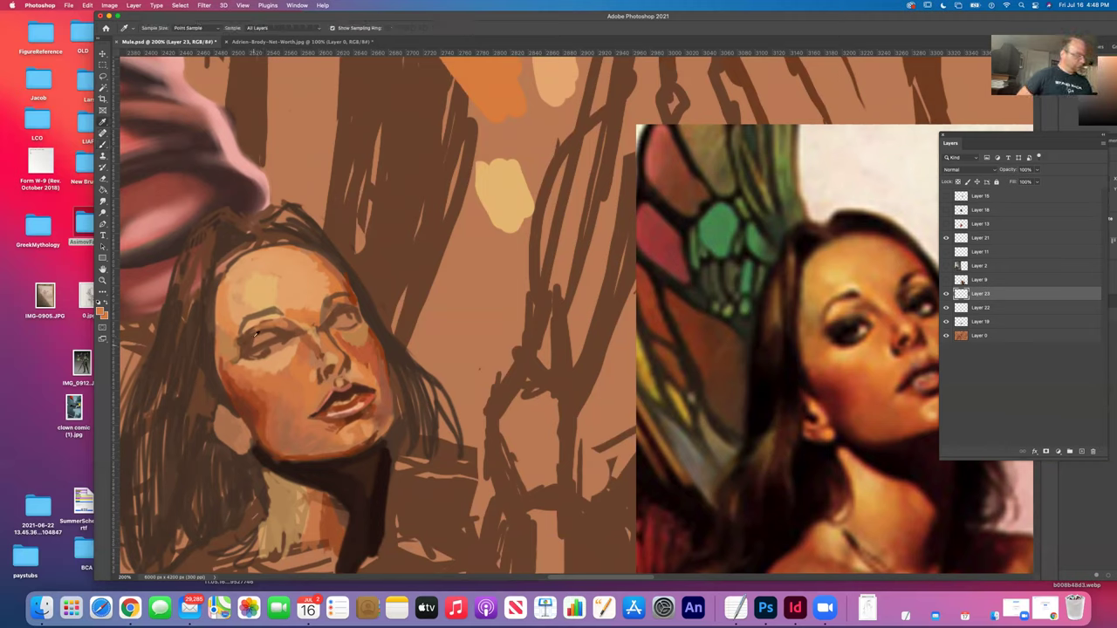
key(b)
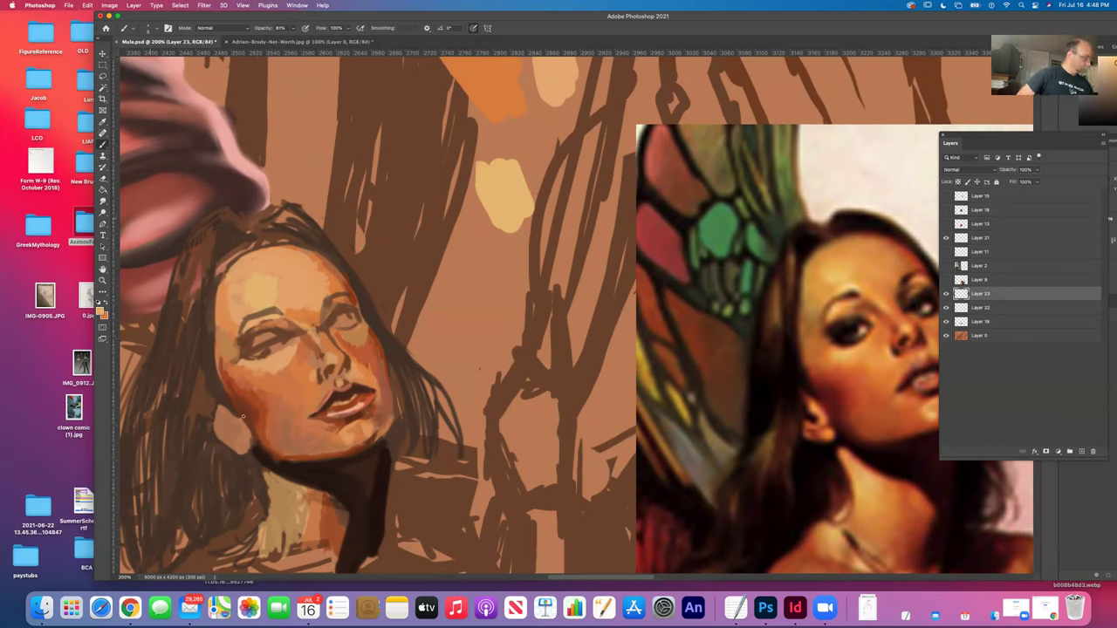
drag(225, 411, 242, 428)
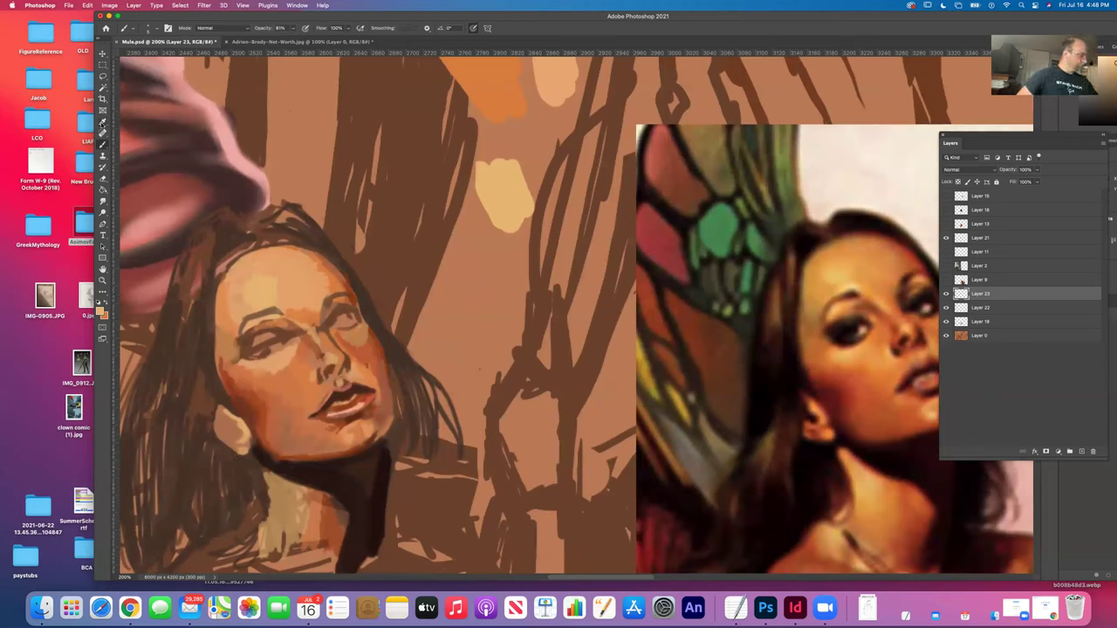
Sample reddish browns from the cheek shadow and shade the inside and edge of the woman's ear.
alt+click(257, 408)
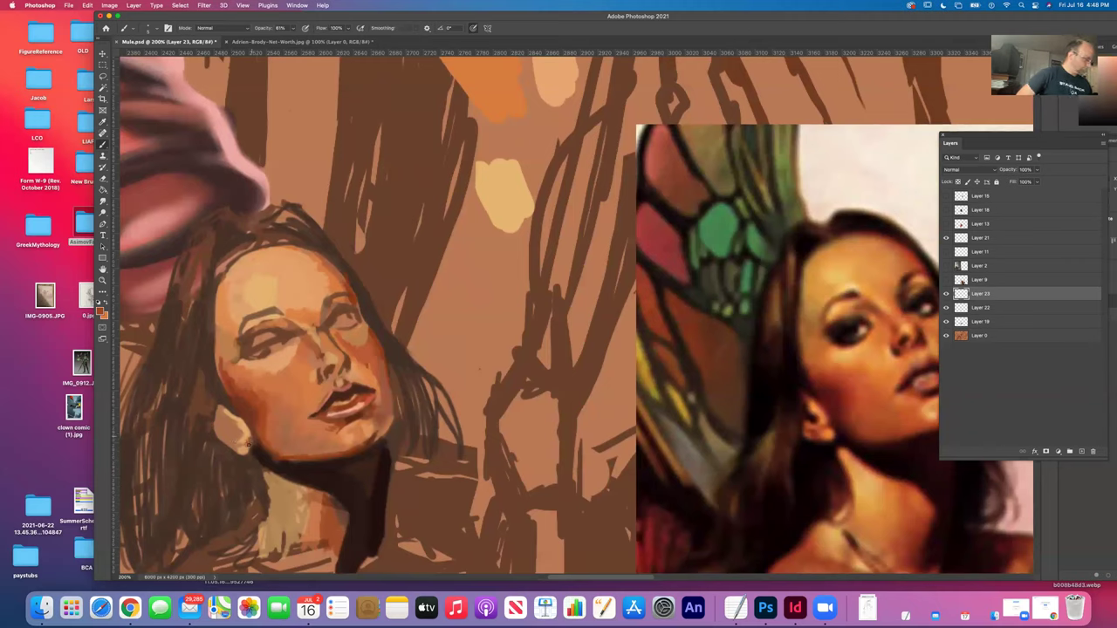
key(i)
key(b)
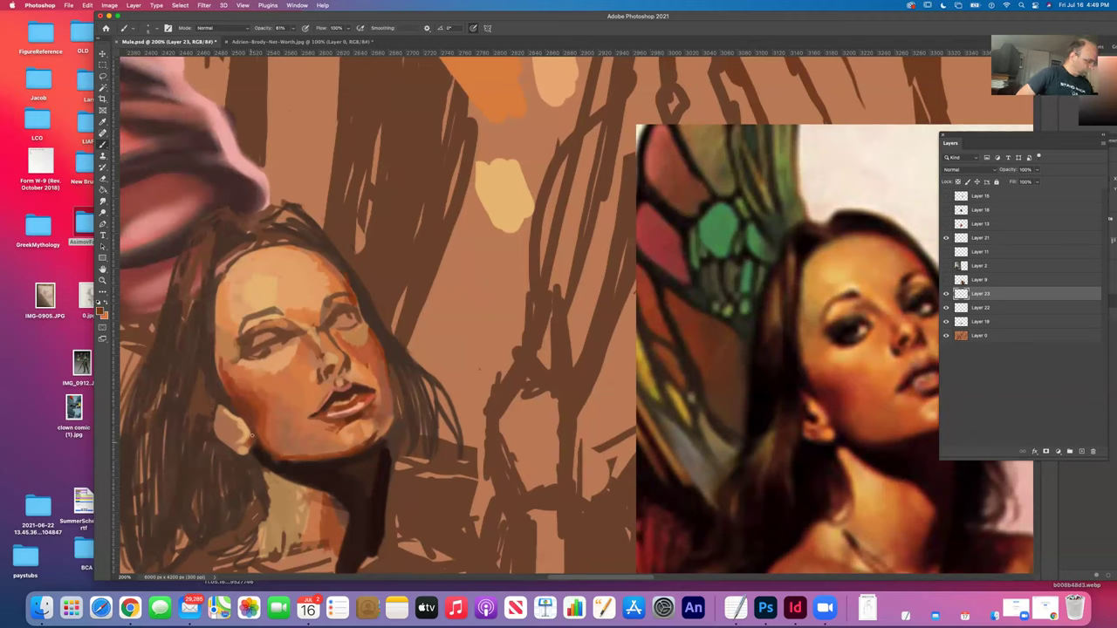
key(i)
click(260, 418)
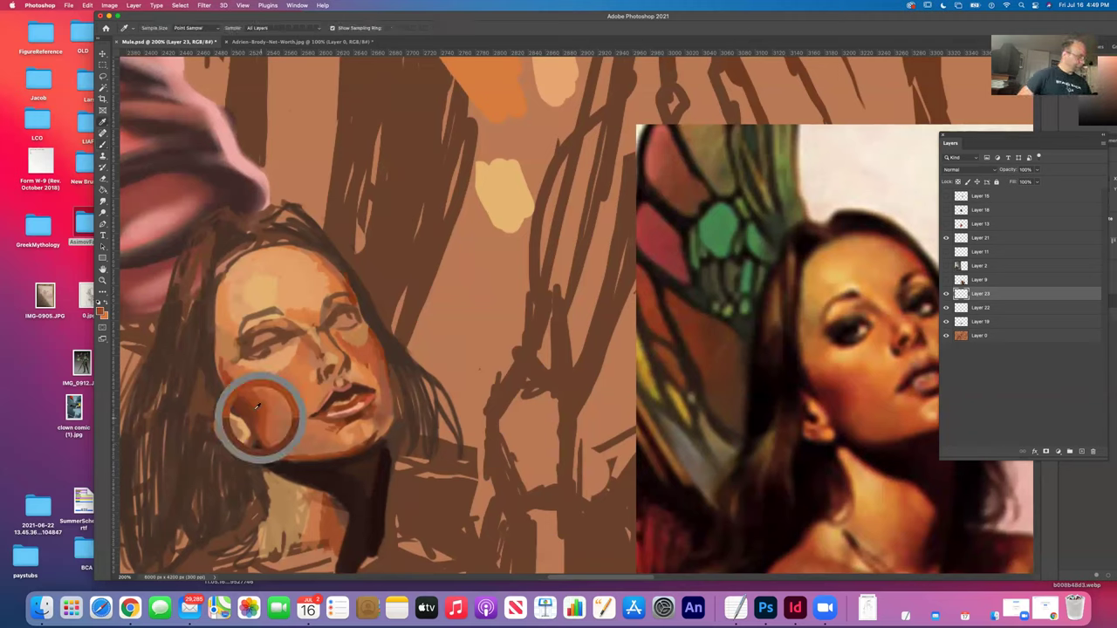
key(b)
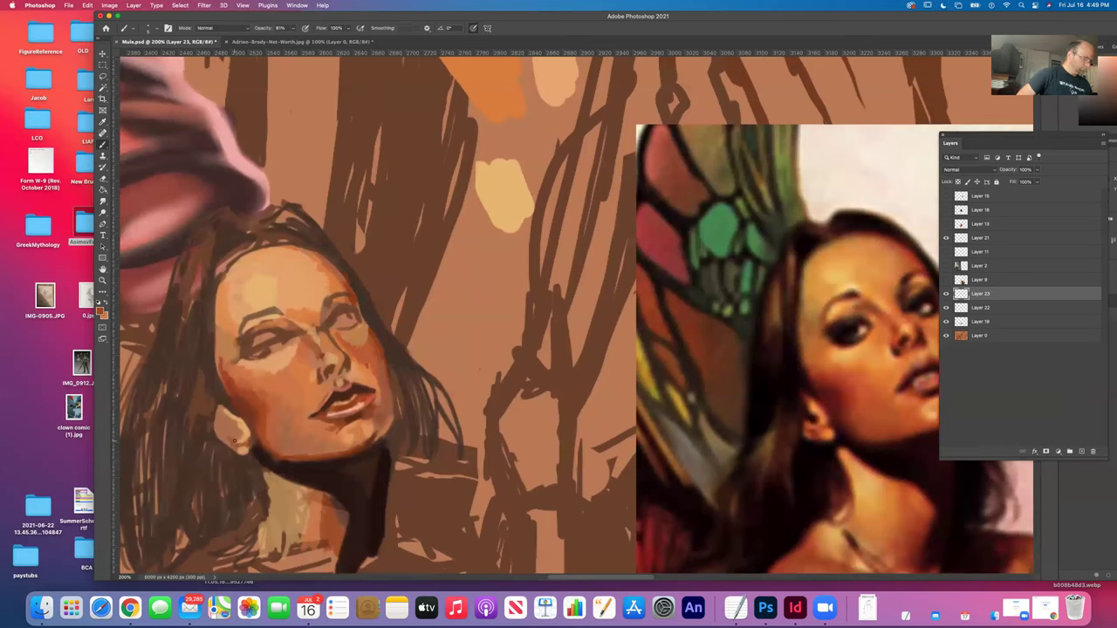
drag(232, 442, 242, 437)
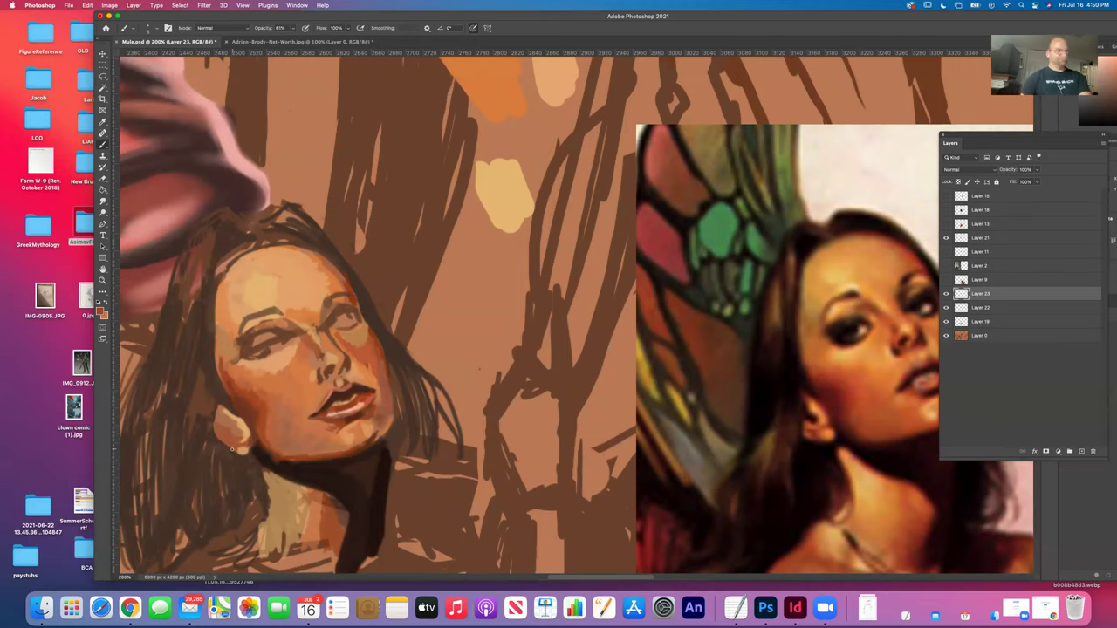
scroll(324, 326, down, 5)
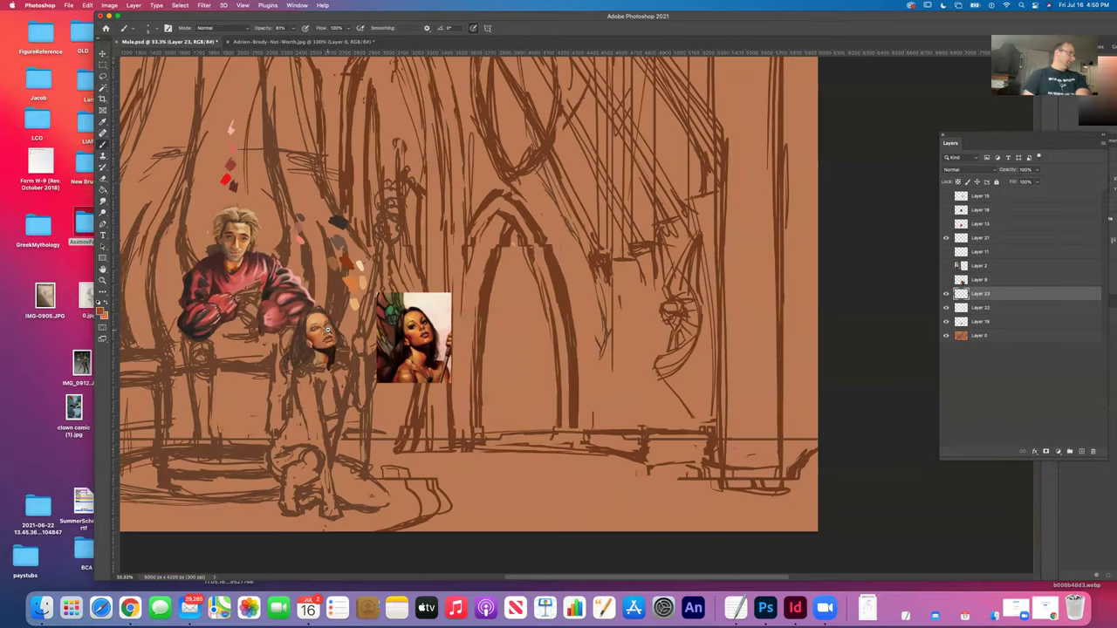
click(246, 5)
click(268, 133)
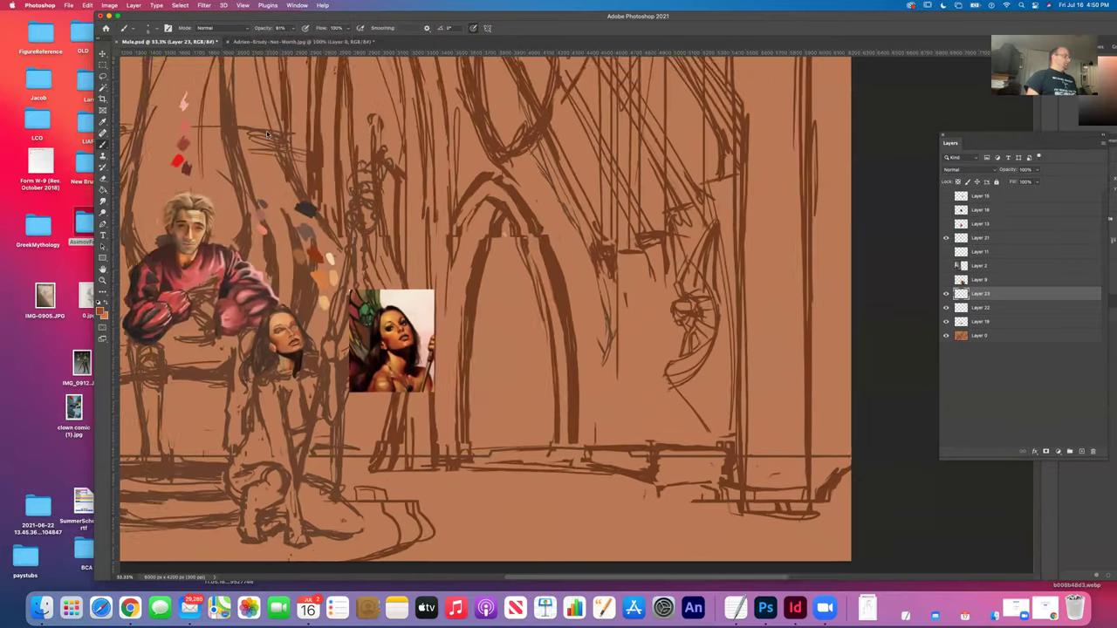
scroll(268, 132, up, 1)
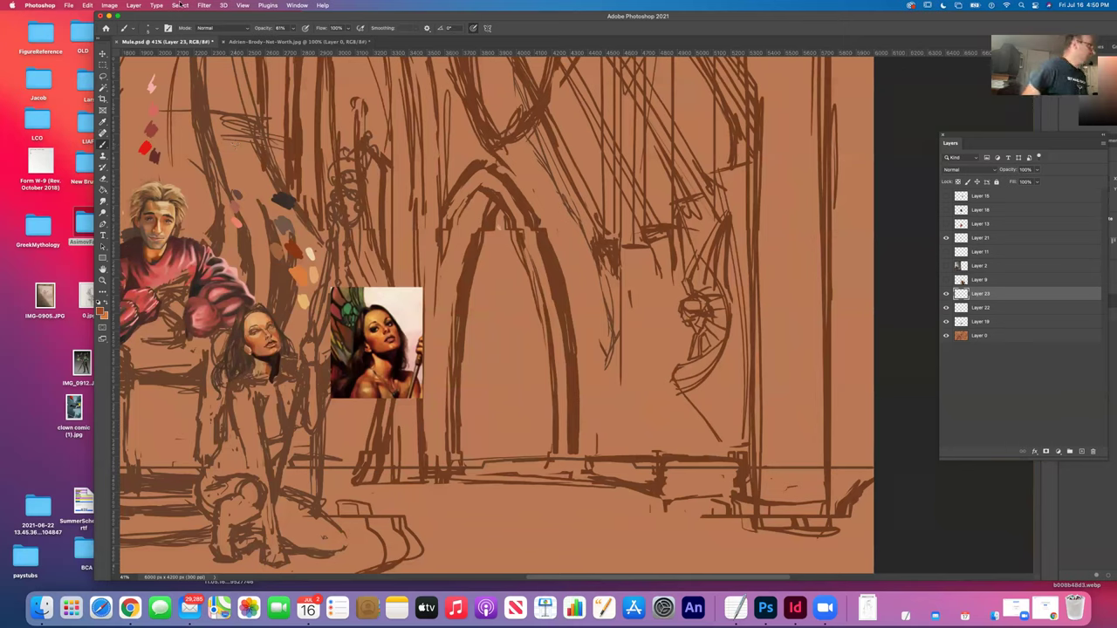
click(109, 5)
mouse_move(140, 29)
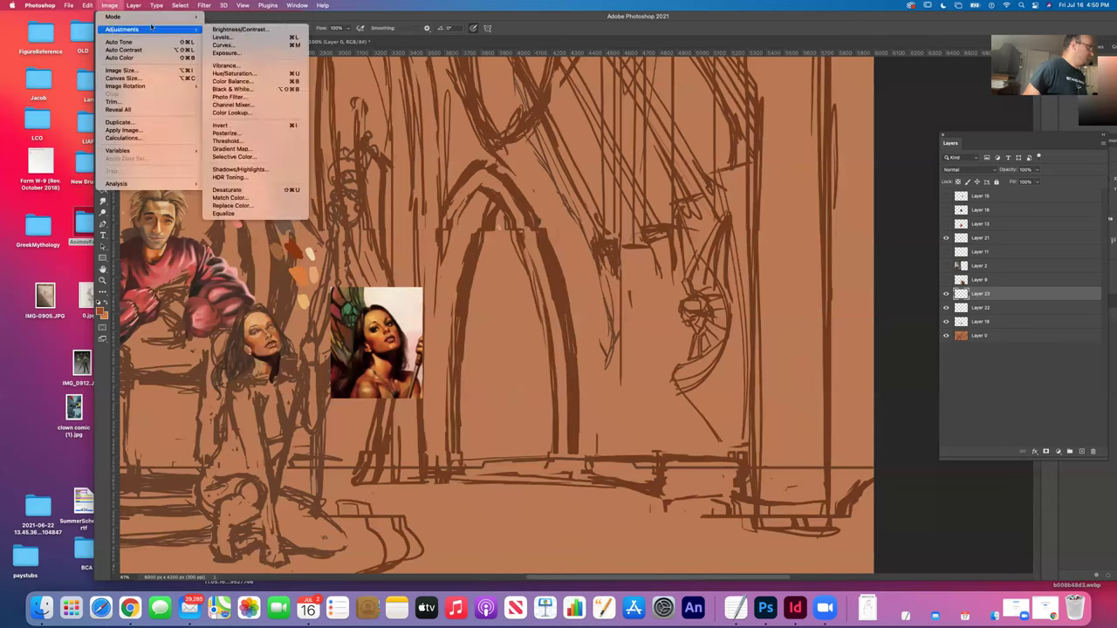
click(240, 92)
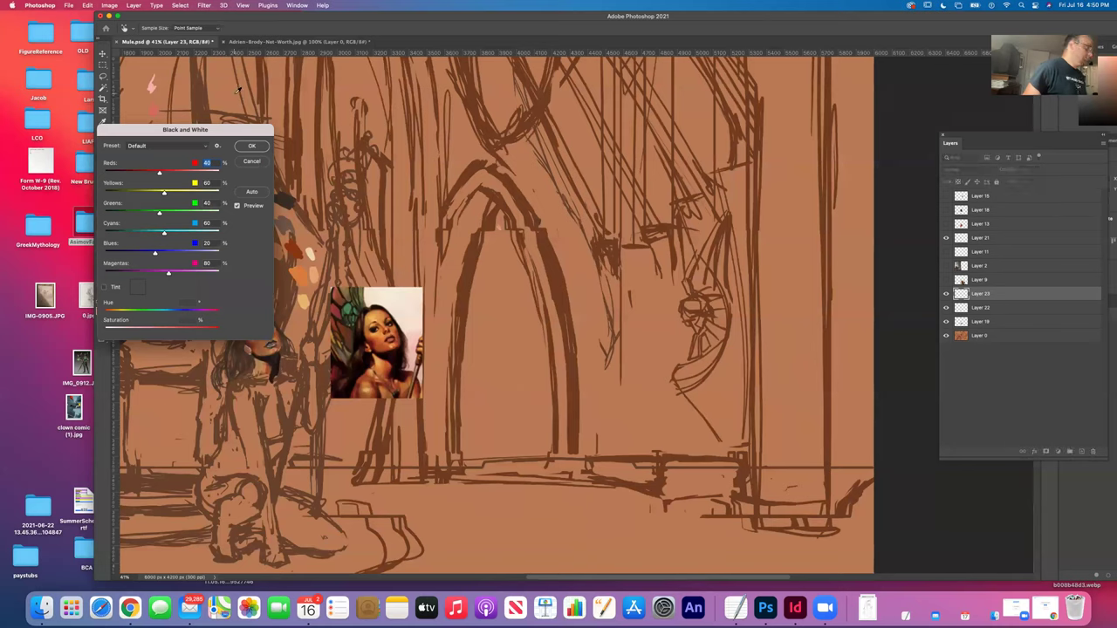
click(253, 162)
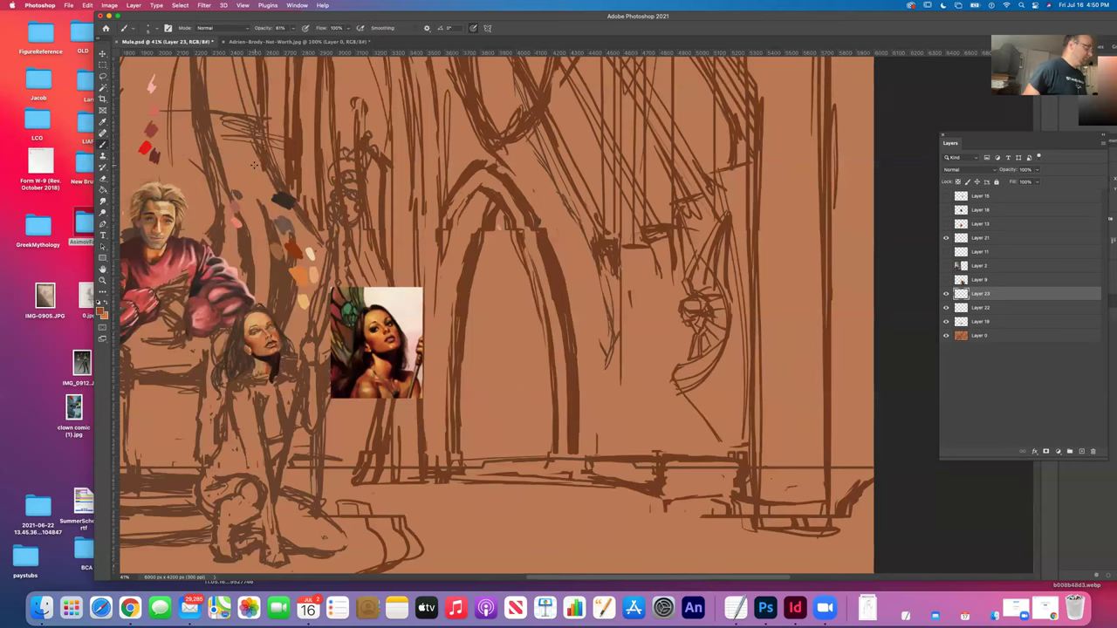
Merge Layer 23 and Layer 22 down into Layer 19, checking what the layers contain by toggling their visibility.
click(945, 295)
click(945, 295)
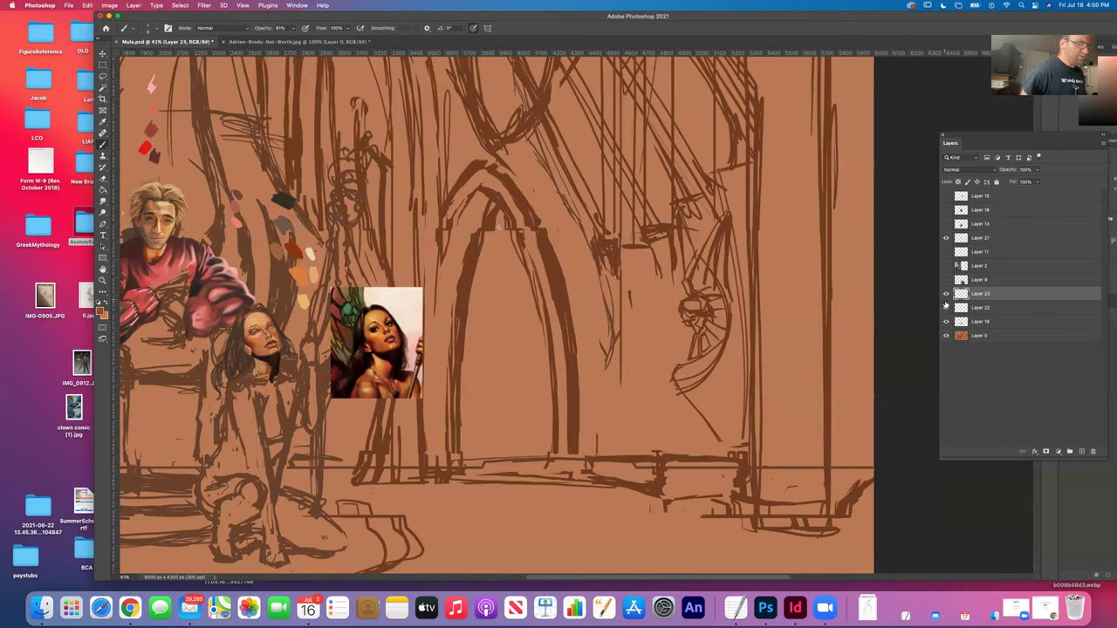
click(946, 322)
click(945, 322)
click(946, 322)
click(946, 322)
click(1103, 144)
click(1050, 394)
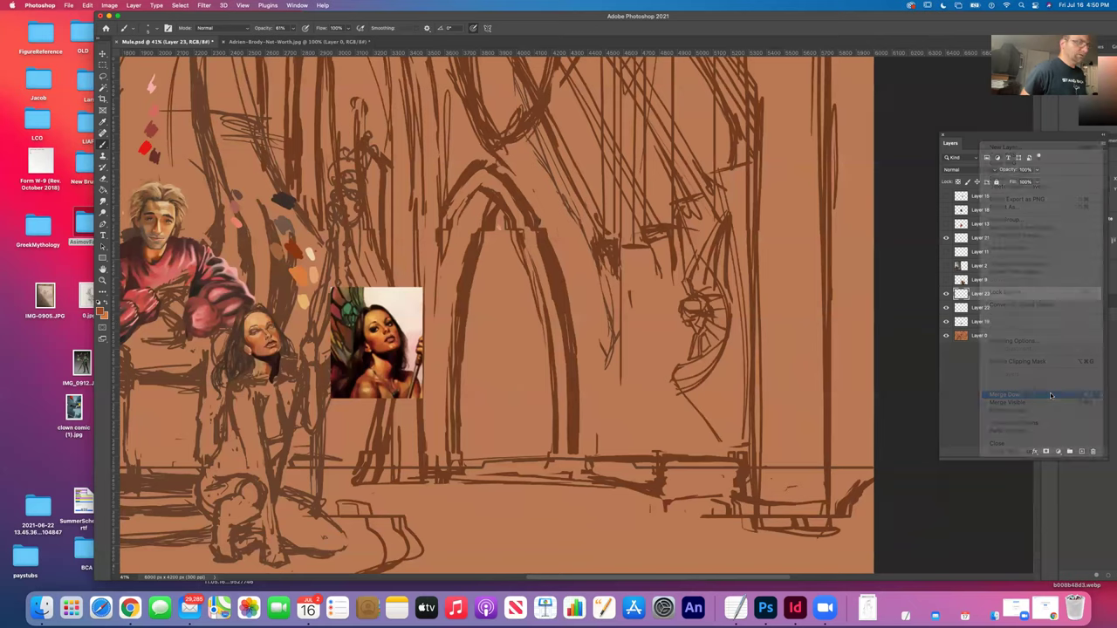
click(1103, 144)
click(1006, 394)
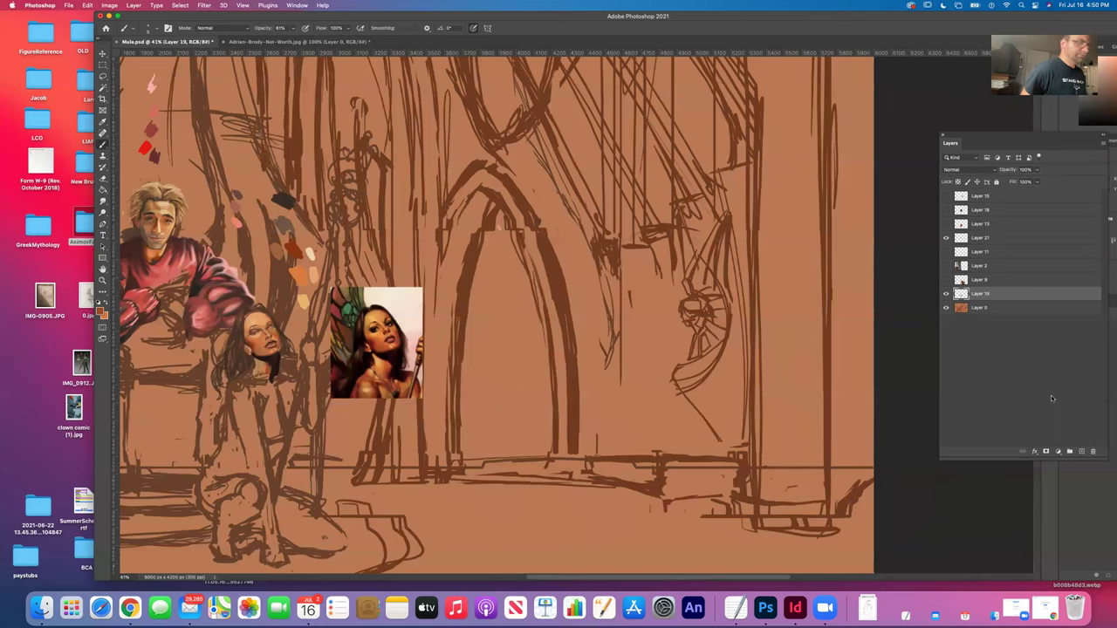
click(947, 294)
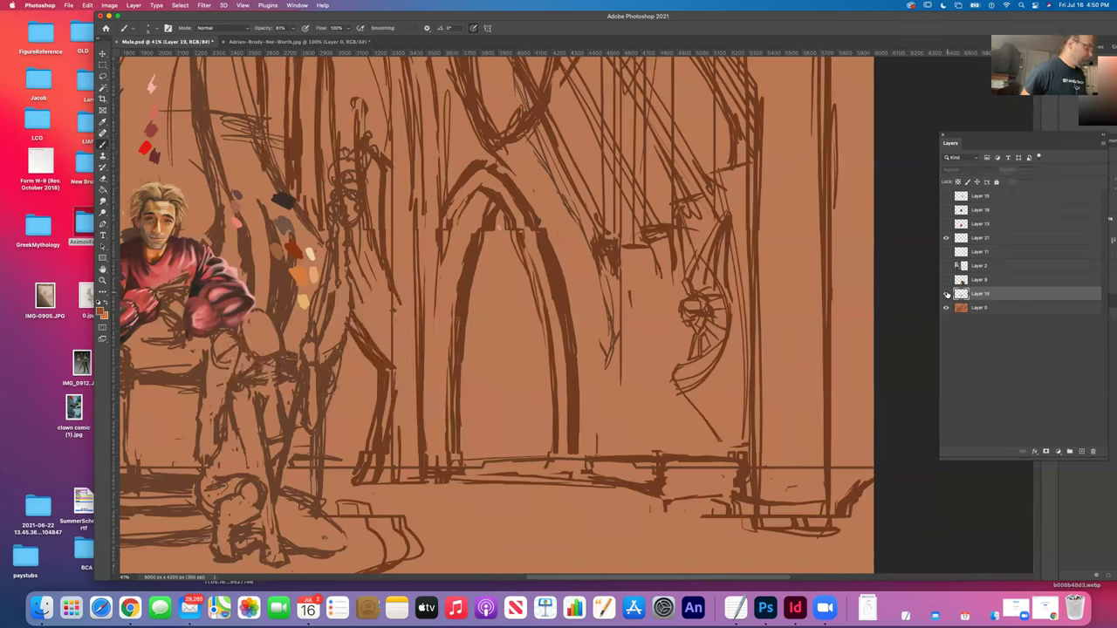
click(946, 294)
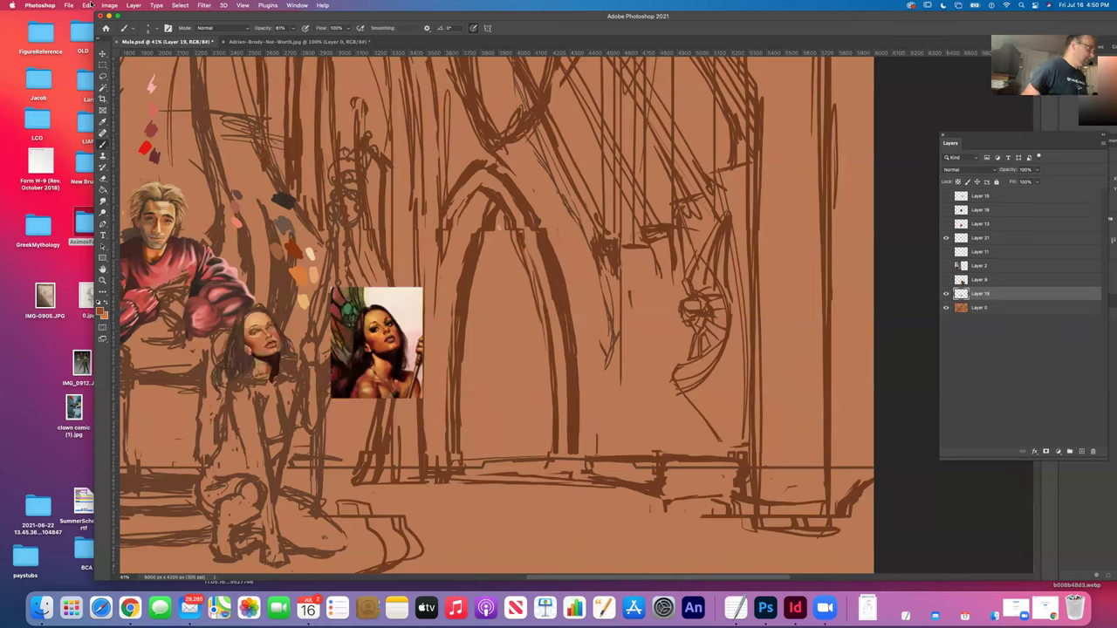
Check the tonal values of the woman's face against the reference with a temporary Black and White adjustment preview.
click(91, 5)
mouse_move(114, 5)
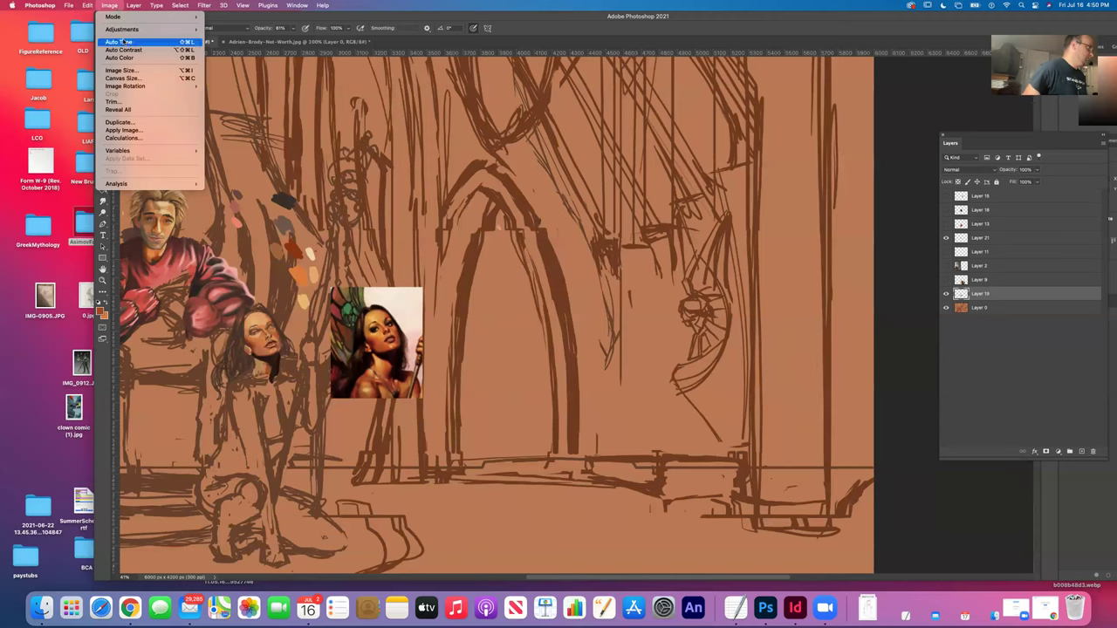
mouse_move(122, 30)
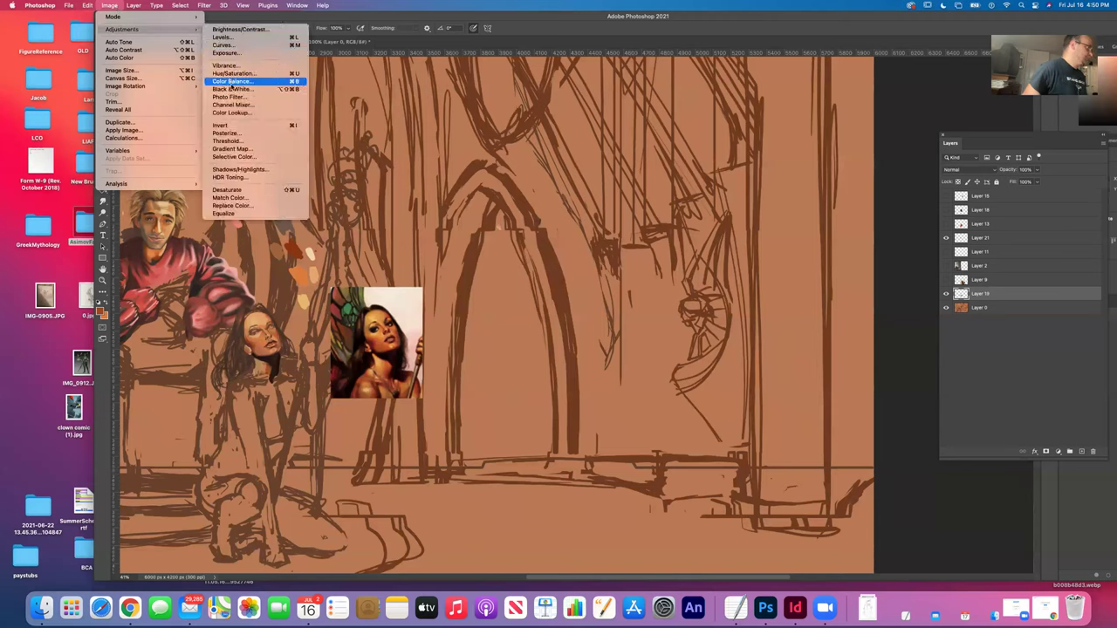
click(234, 89)
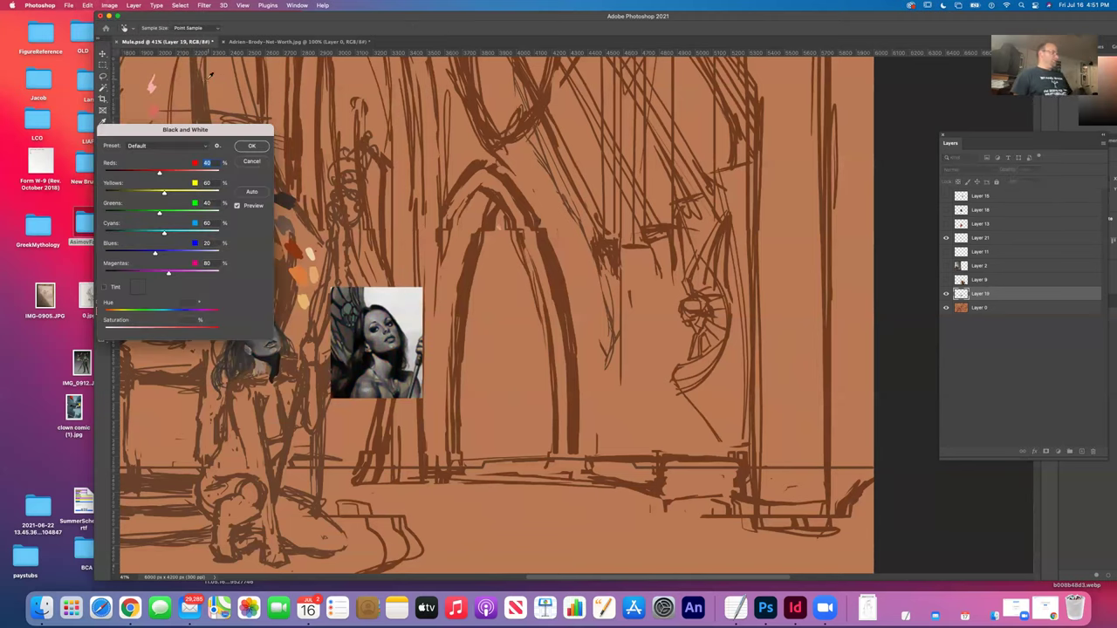
drag(259, 130, 640, 125)
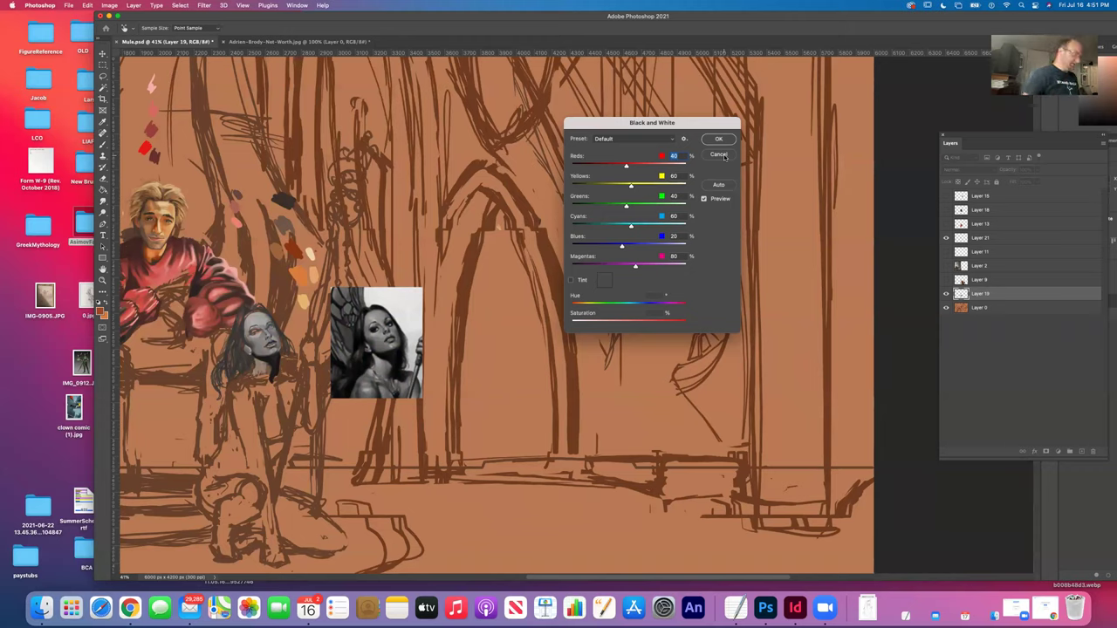
click(718, 155)
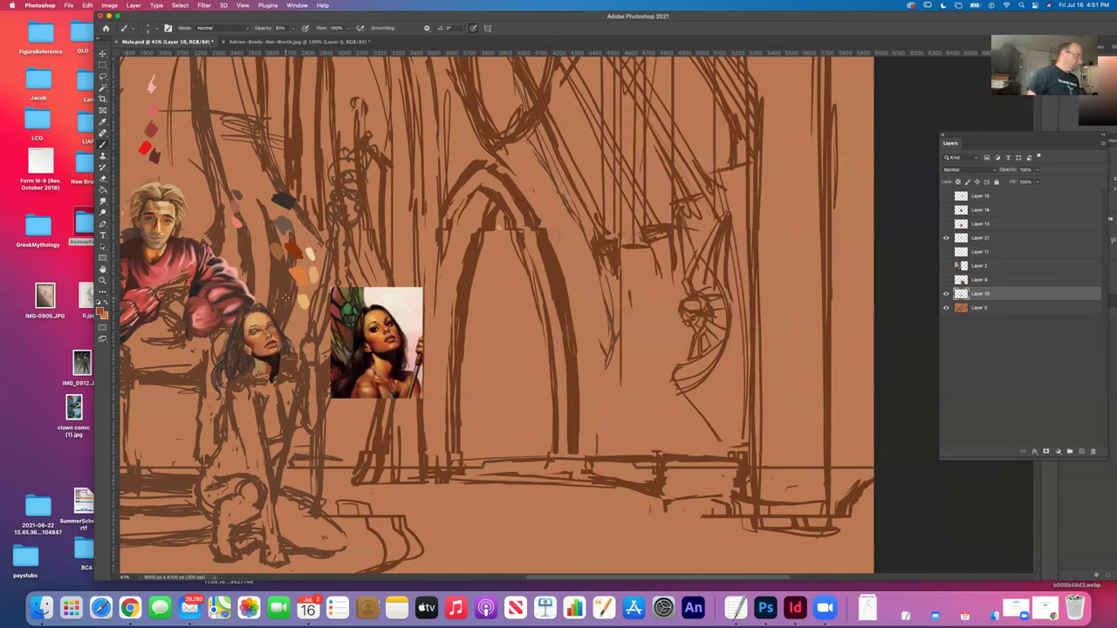
Sample the pale cream swatch as the foreground color and brush light accents onto the woman's face.
click(102, 124)
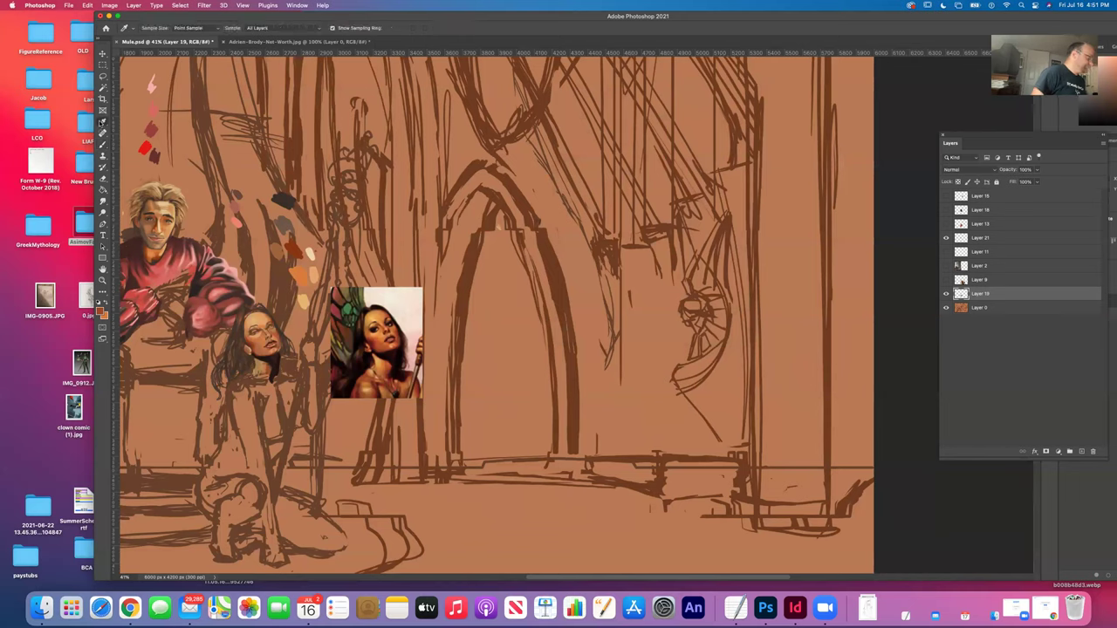
click(305, 299)
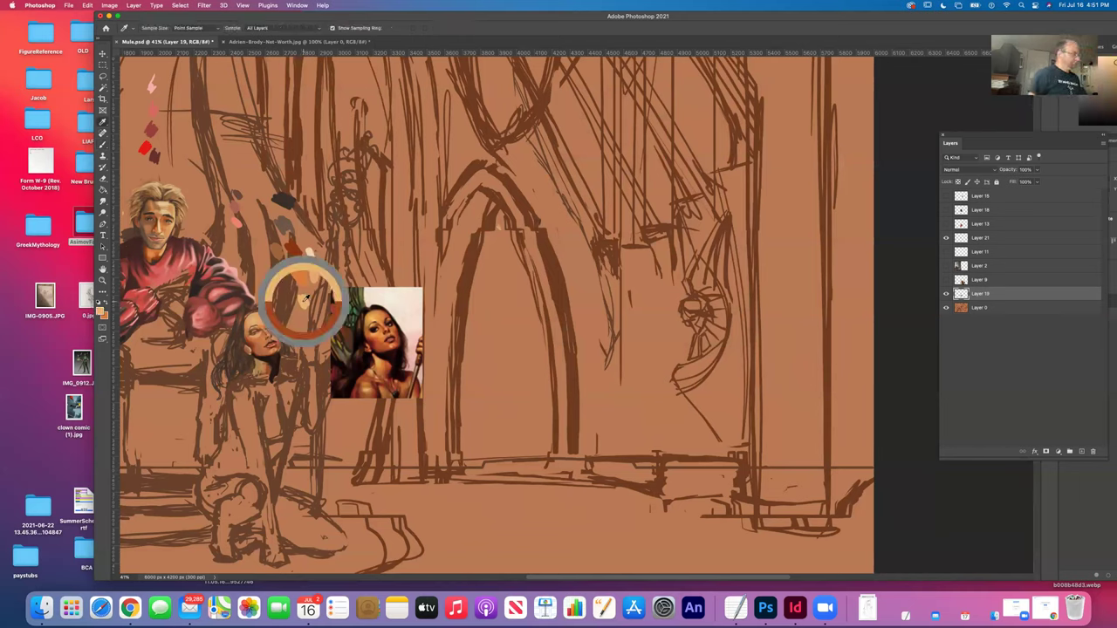
click(311, 251)
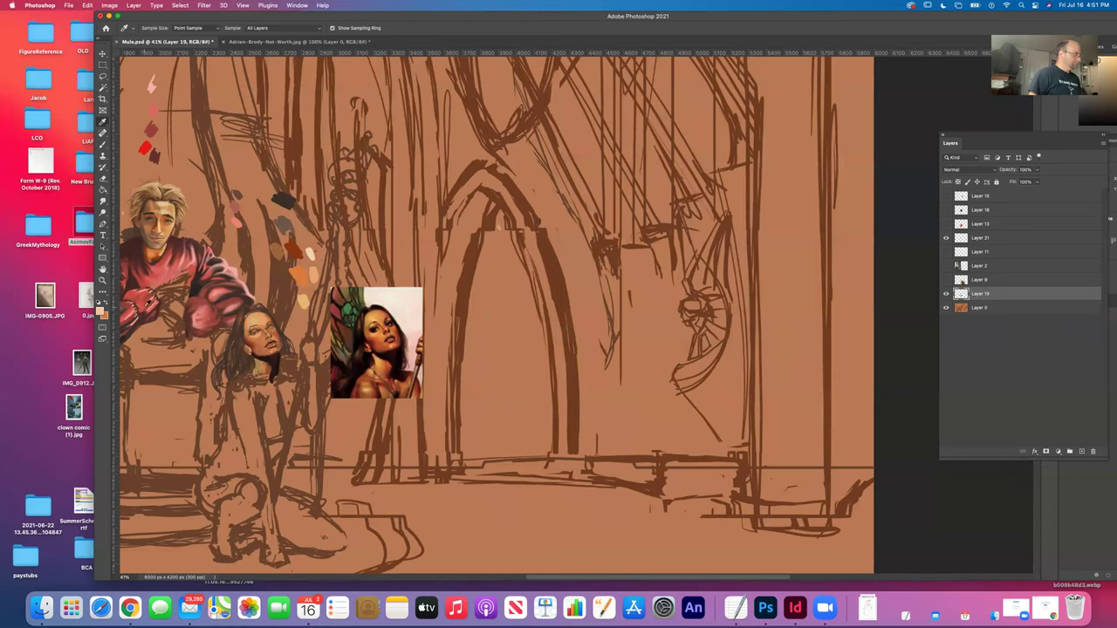
click(101, 312)
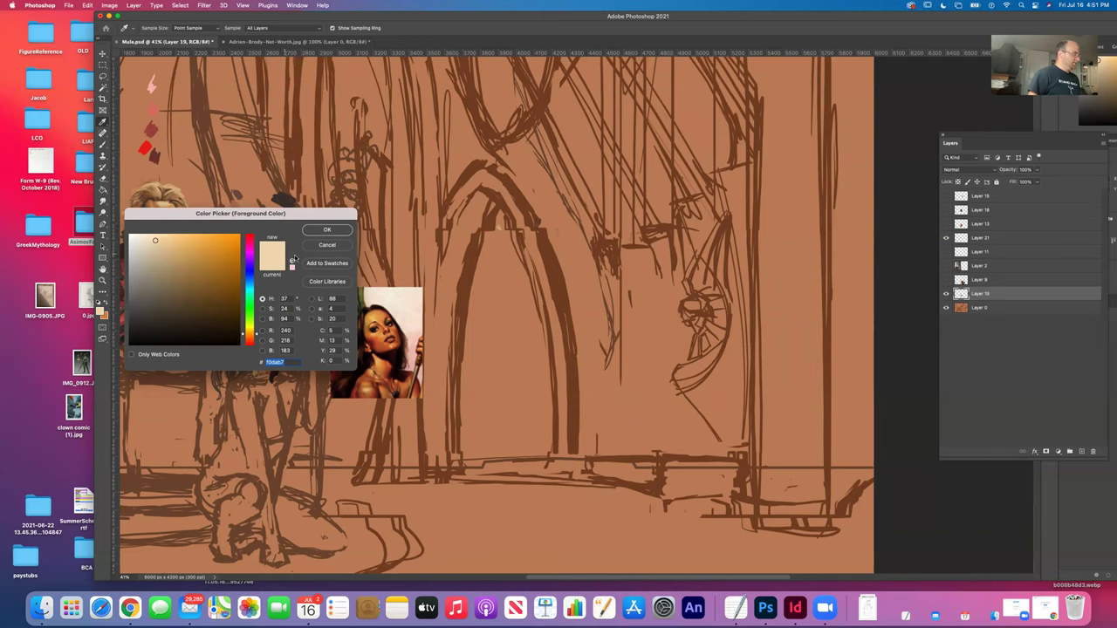
click(326, 231)
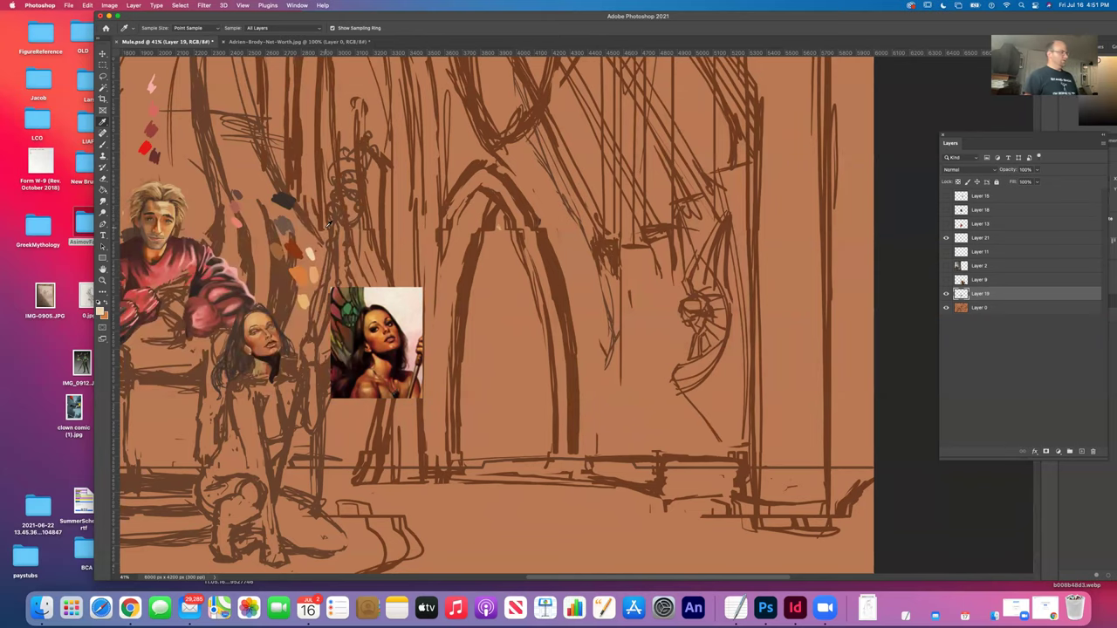
scroll(242, 345, up, 5)
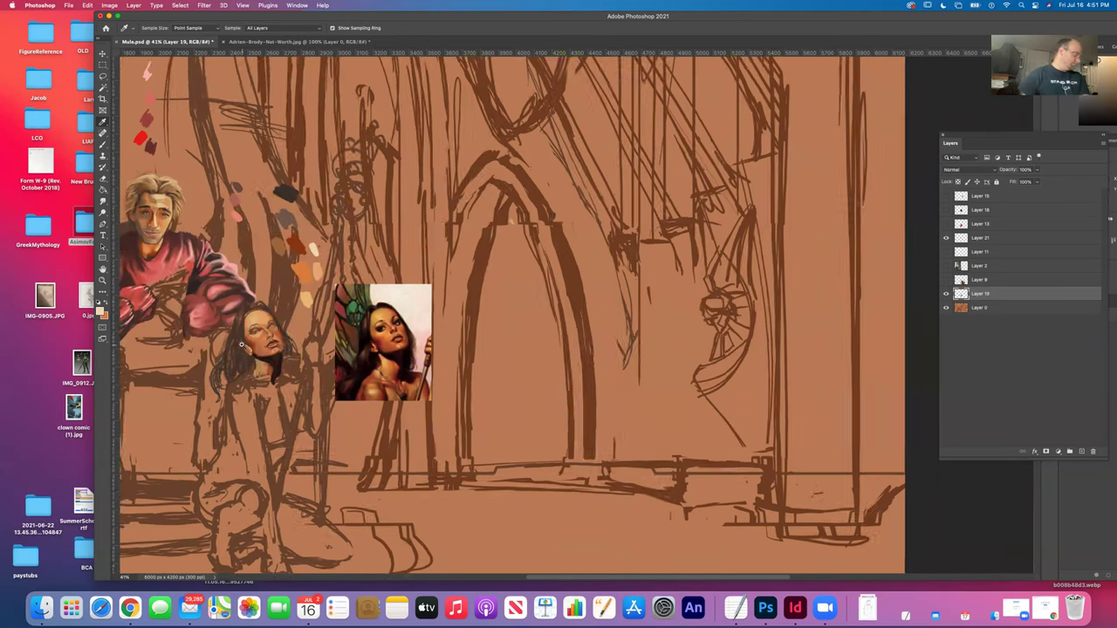
scroll(242, 345, left, 3)
scroll(242, 345, up, 1)
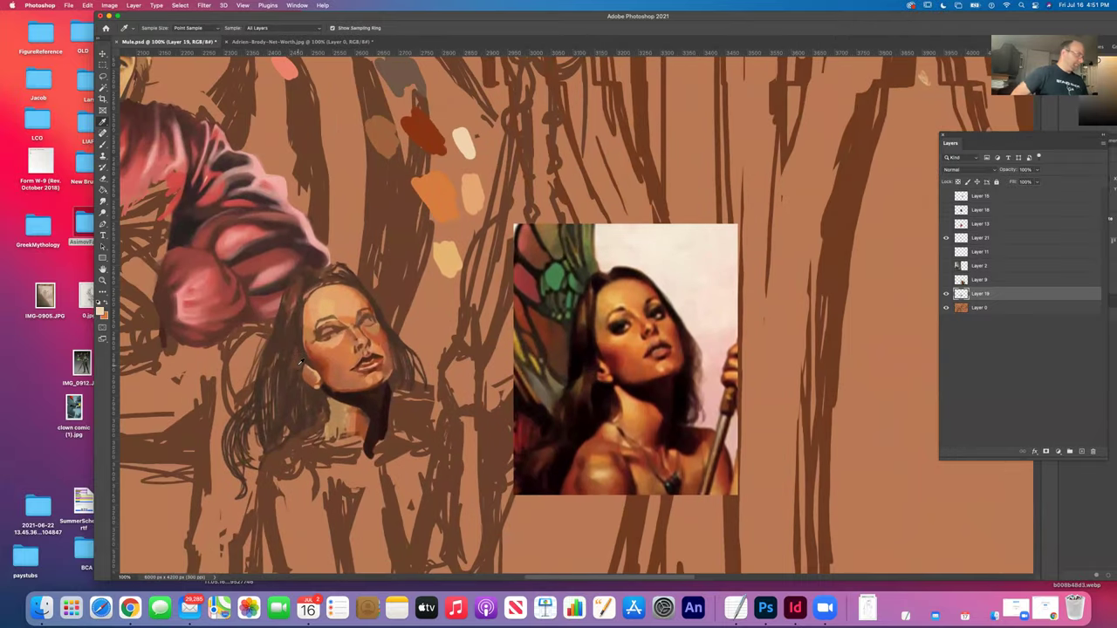
key(b)
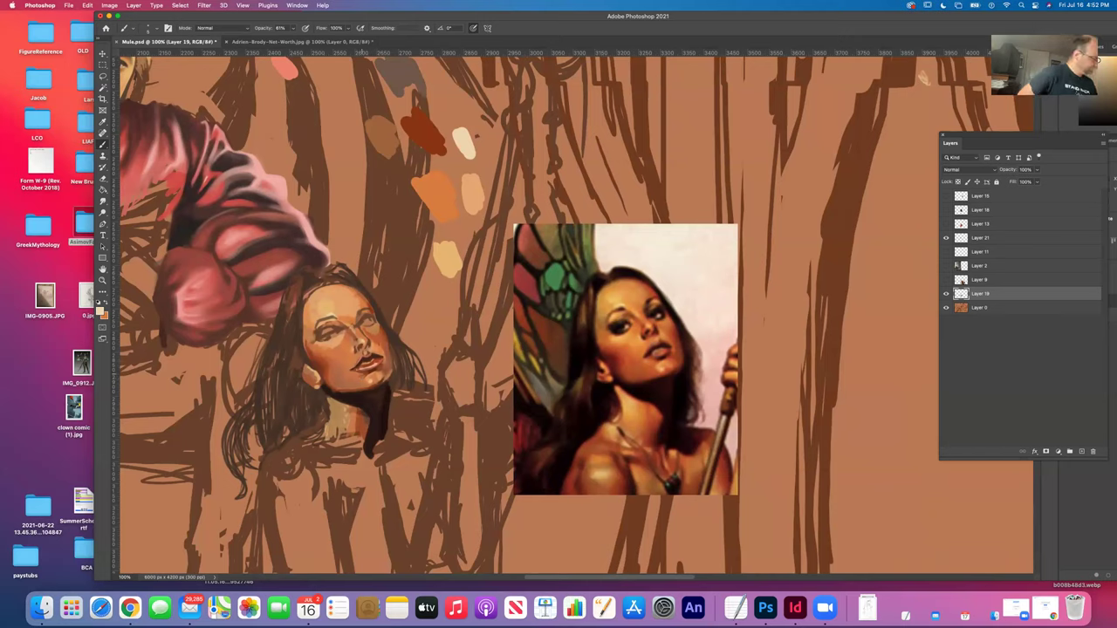
Adjust the foreground color to a slightly more saturated cream and brush highlights onto the woman's face.
click(103, 123)
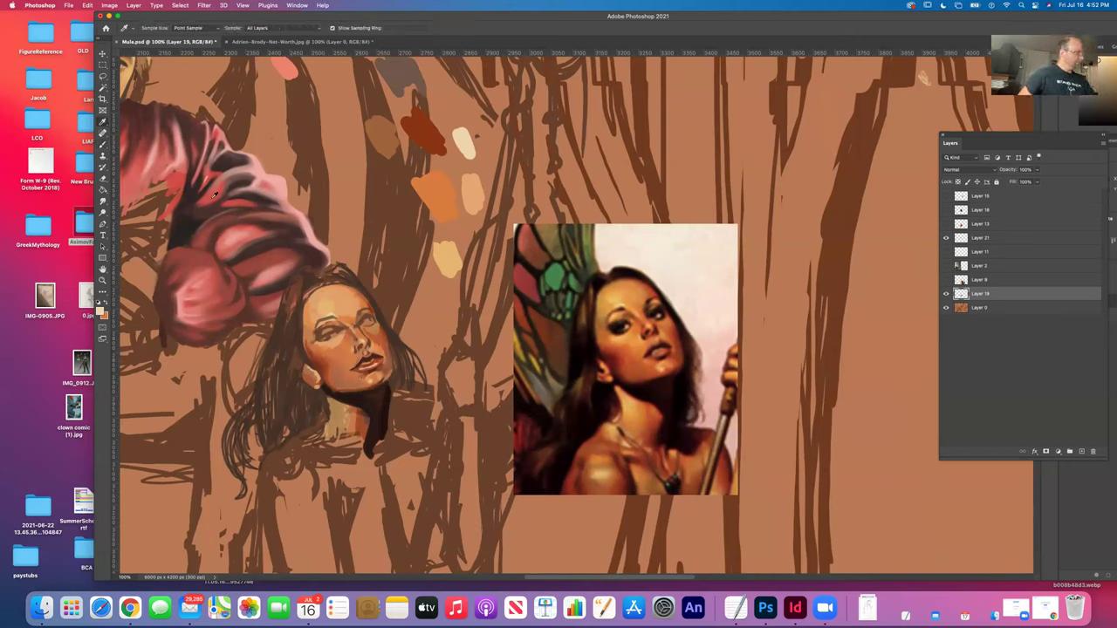
click(101, 310)
mouse_move(152, 229)
mouse_down()
mouse_move(158, 243)
mouse_move(166, 237)
mouse_up()
click(323, 230)
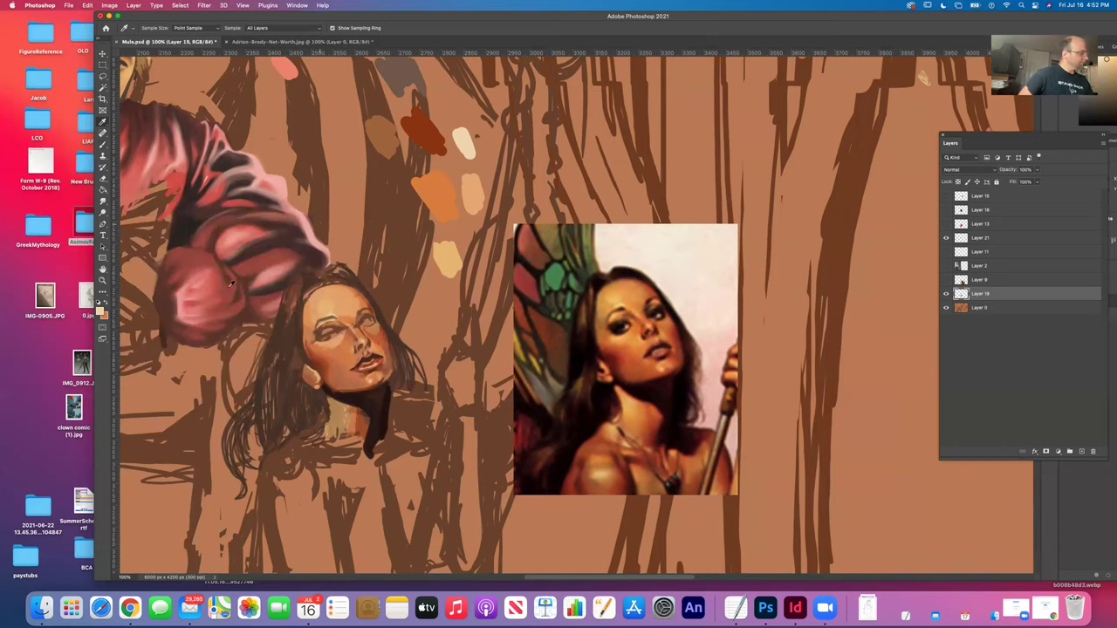
key(b)
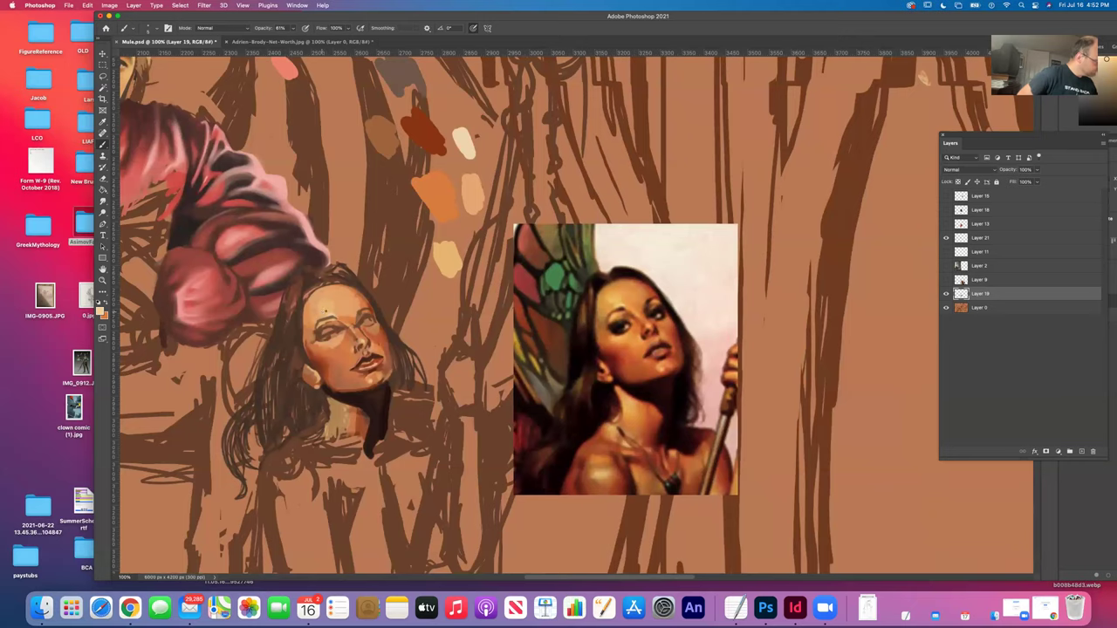
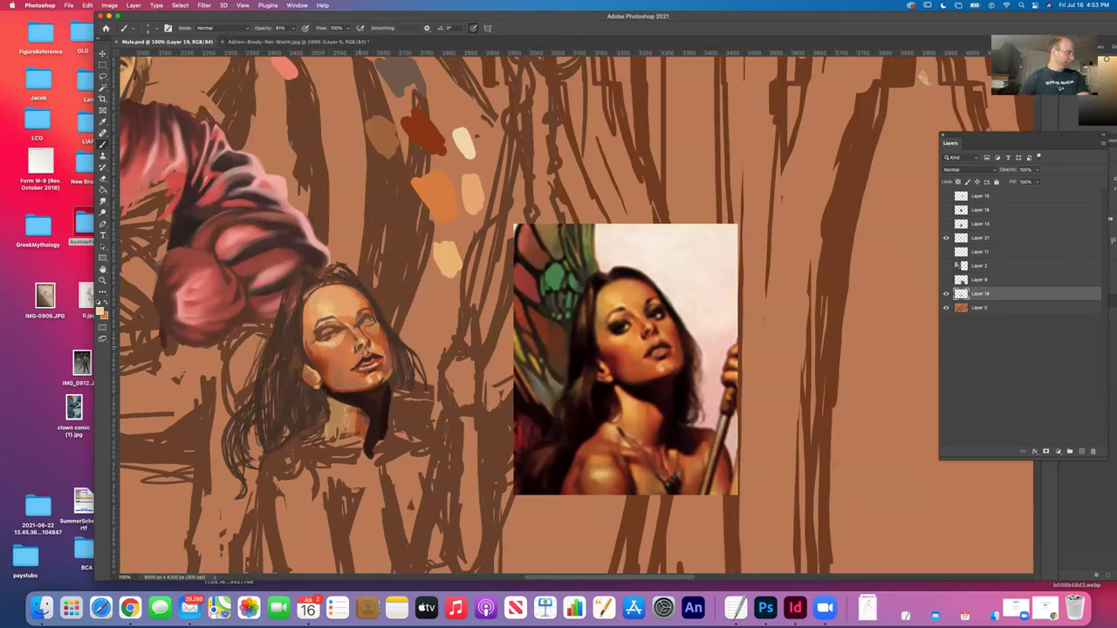
Sample the near-black neck shadow and paint the woman's hair beside her chin and the shadowed side of her neck.
click(243, 5)
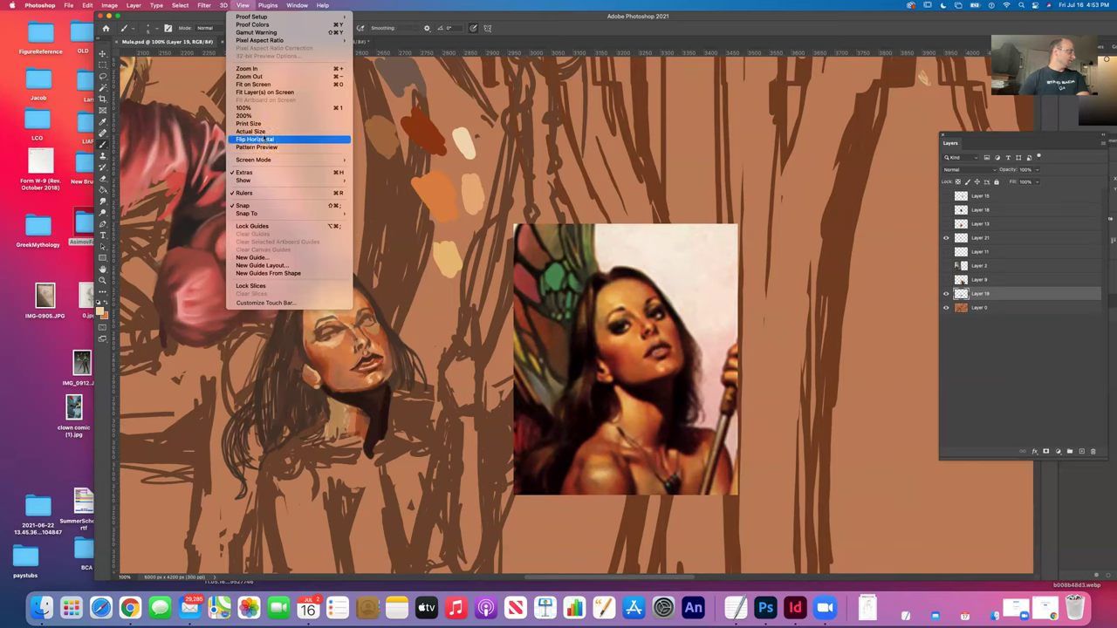
click(250, 130)
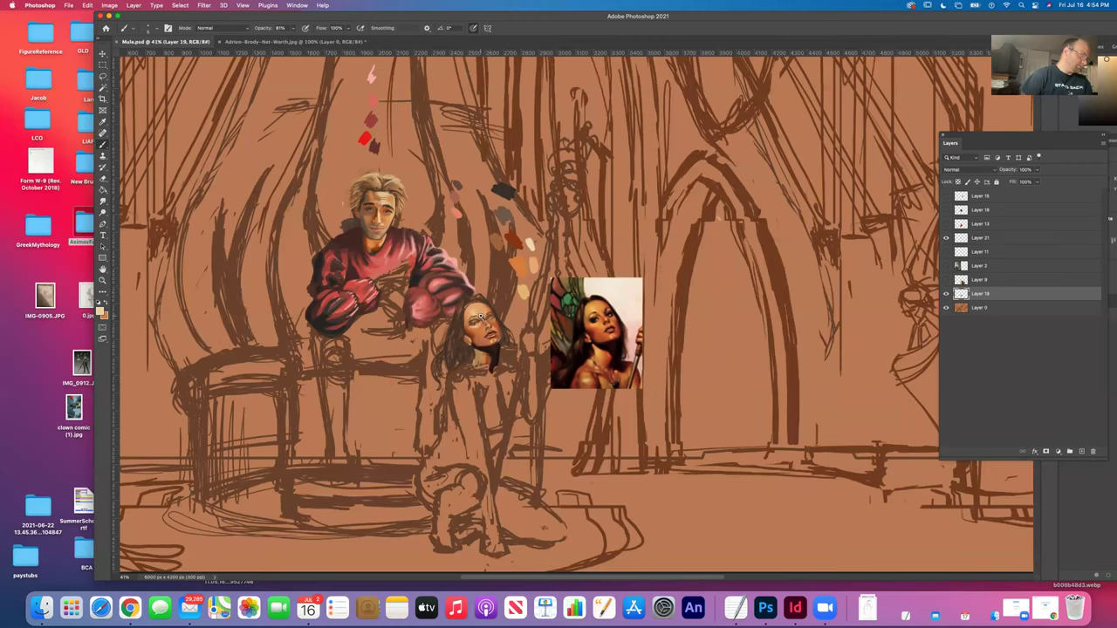
scroll(481, 316, up, 5)
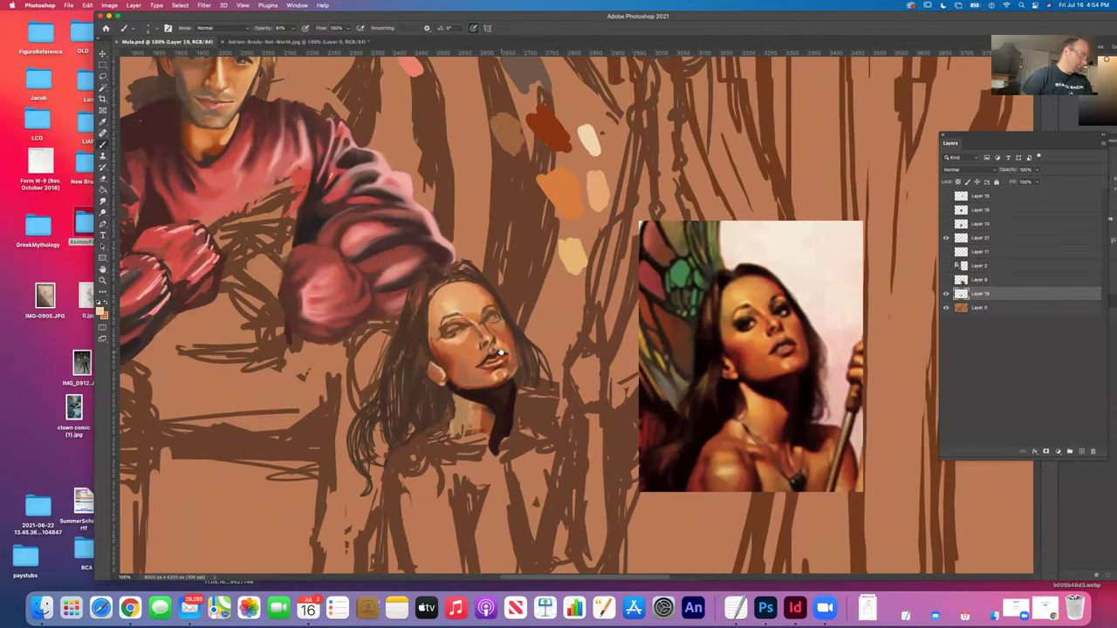
scroll(510, 354, up, 1)
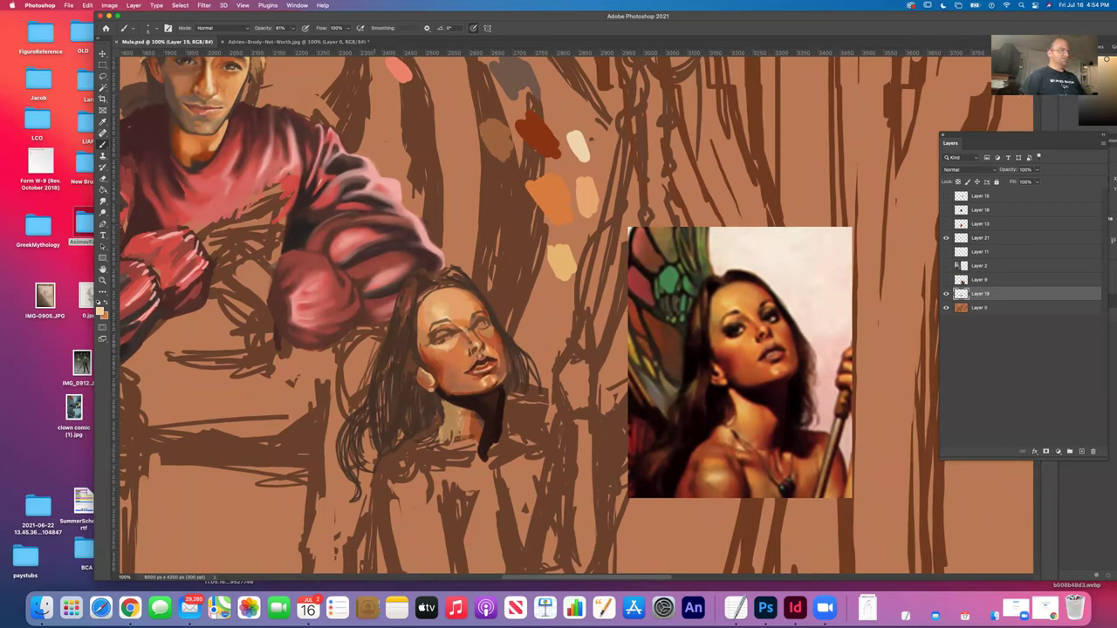
key(i)
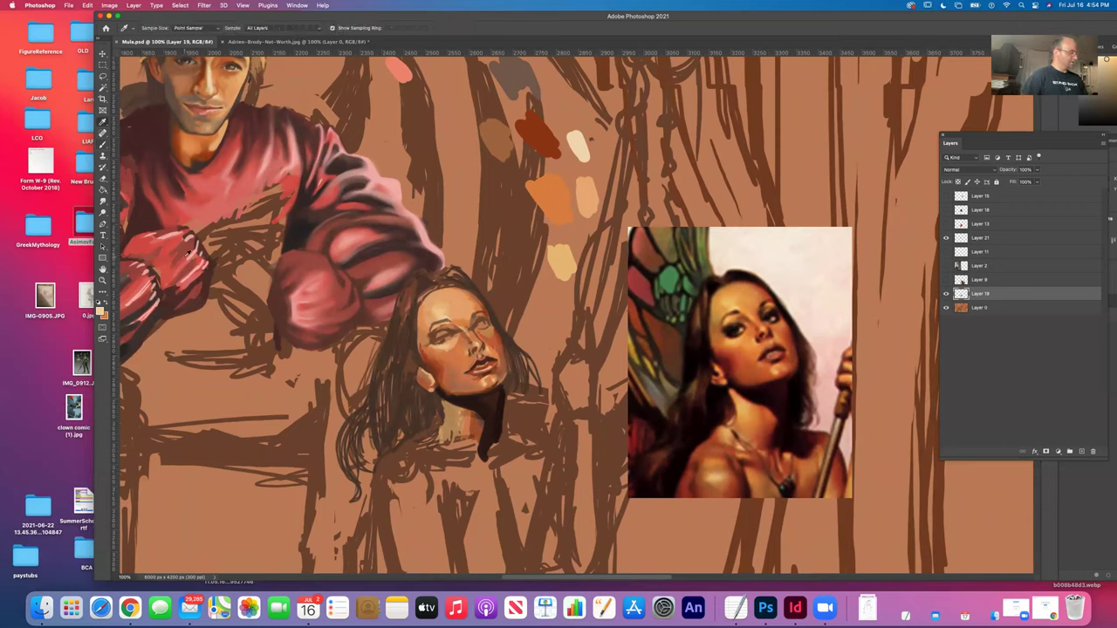
click(509, 403)
click(104, 143)
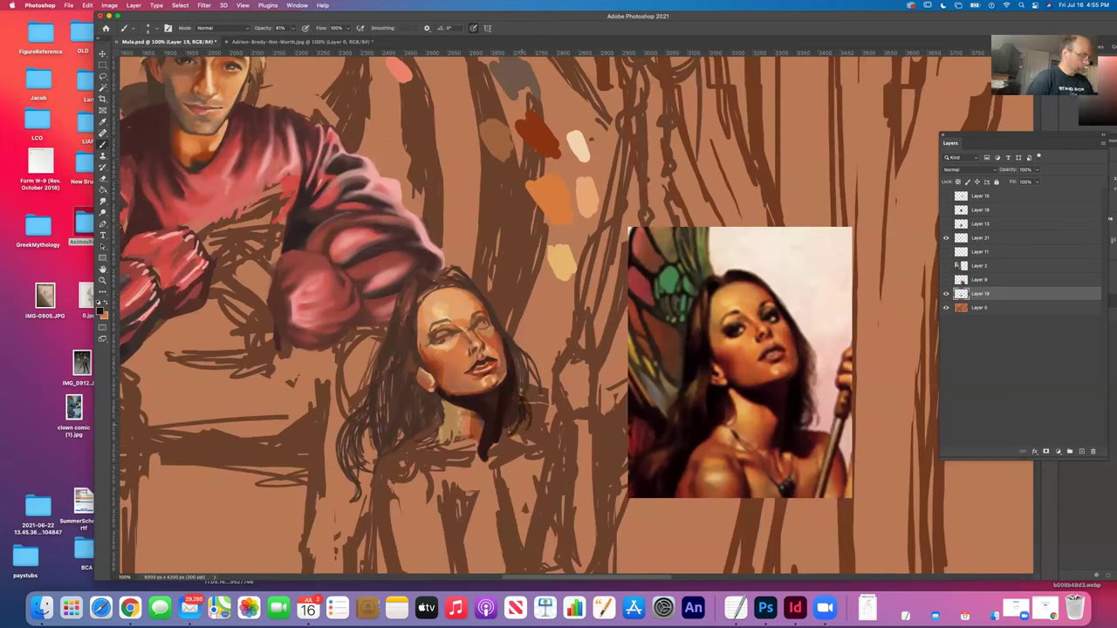
mouse_move(537, 415)
mouse_down()
mouse_move(511, 349)
mouse_move(538, 388)
mouse_up()
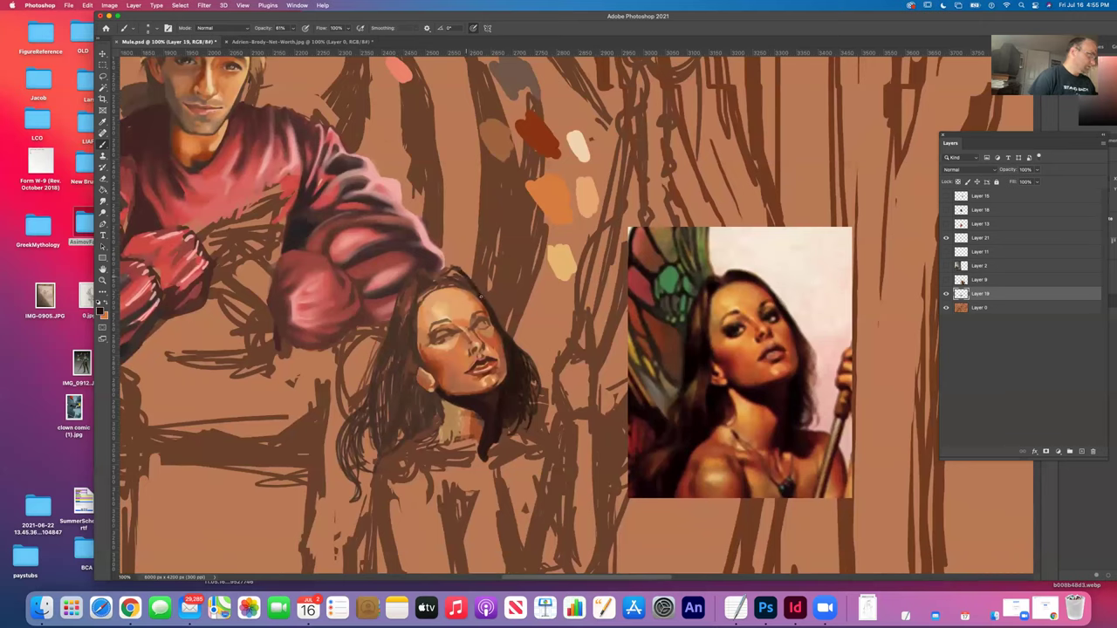
Paint dark hair along the woman's hairline, past her temple and down behind her ear.
drag(452, 271, 448, 272)
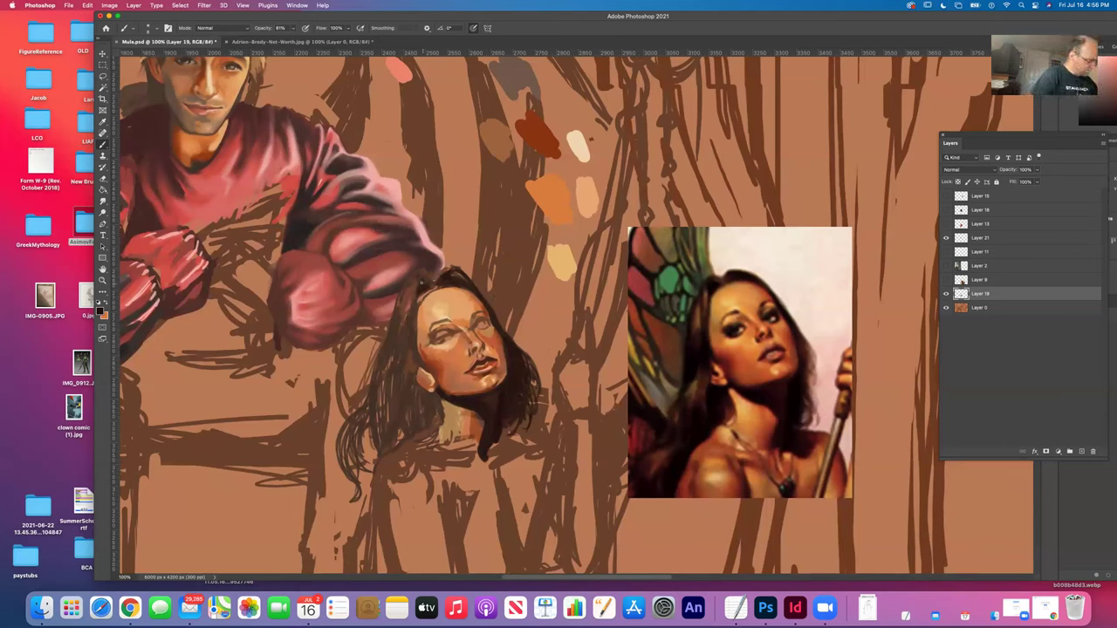
drag(424, 295, 422, 297)
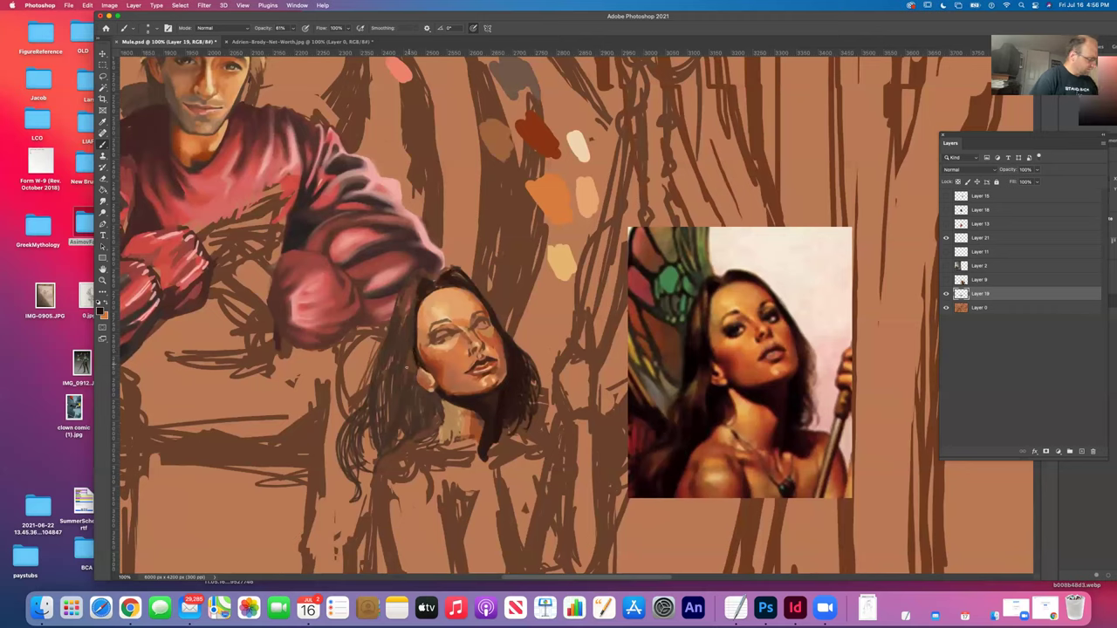
drag(404, 354, 403, 404)
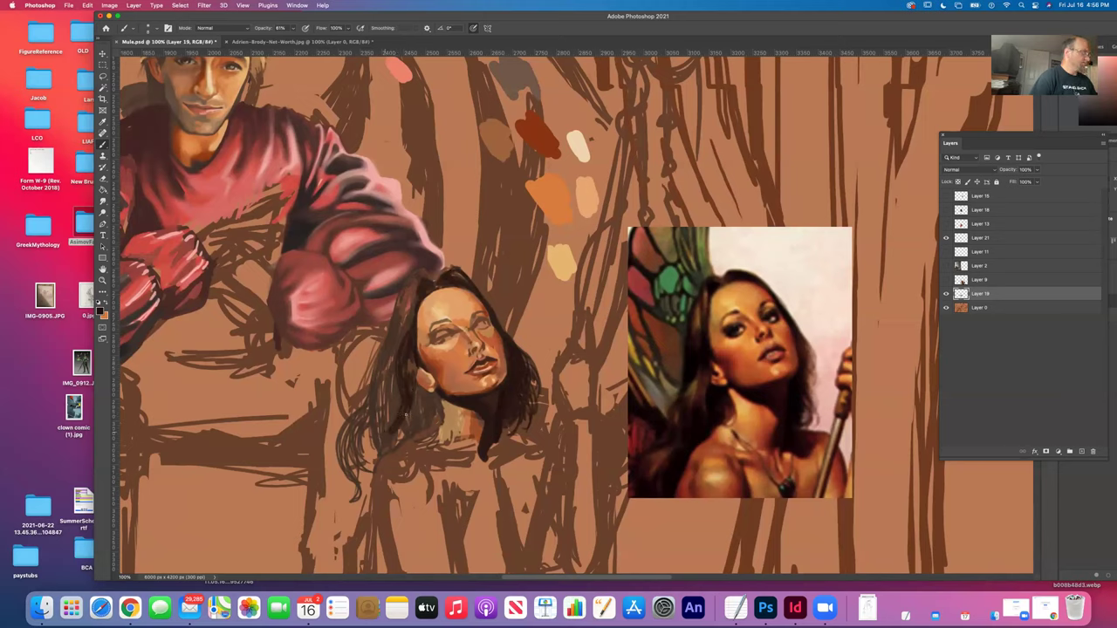
Paint dark strands from below the woman's ear along the lit side of her neck, replacing the first stroke.
drag(418, 383, 419, 416)
key(super+z)
mouse_move(417, 383)
mouse_down()
mouse_move(422, 420)
mouse_move(437, 410)
mouse_move(440, 434)
mouse_move(443, 415)
mouse_up()
mouse_move(438, 419)
mouse_down()
mouse_move(441, 436)
mouse_move(438, 420)
mouse_up()
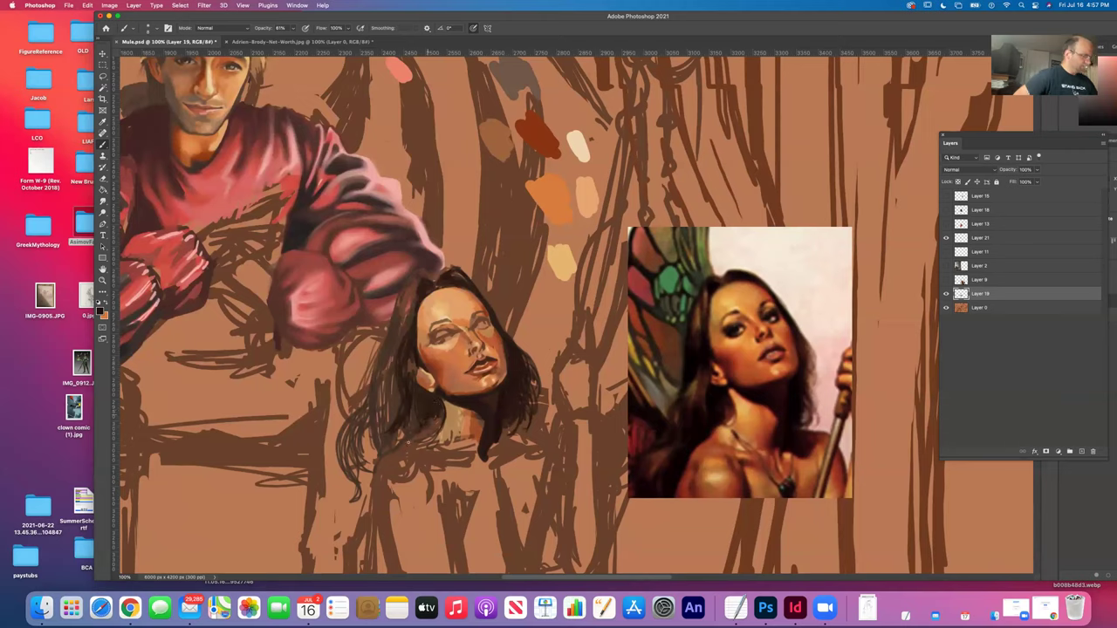
Darken the outer strands of the woman's hair on the ear side, from shoulder level up to the crown.
mouse_move(390, 365)
mouse_down()
mouse_move(402, 322)
mouse_move(380, 350)
mouse_up()
mouse_move(397, 344)
mouse_down()
mouse_move(396, 324)
mouse_move(383, 369)
mouse_move(395, 302)
mouse_up()
drag(376, 403, 378, 375)
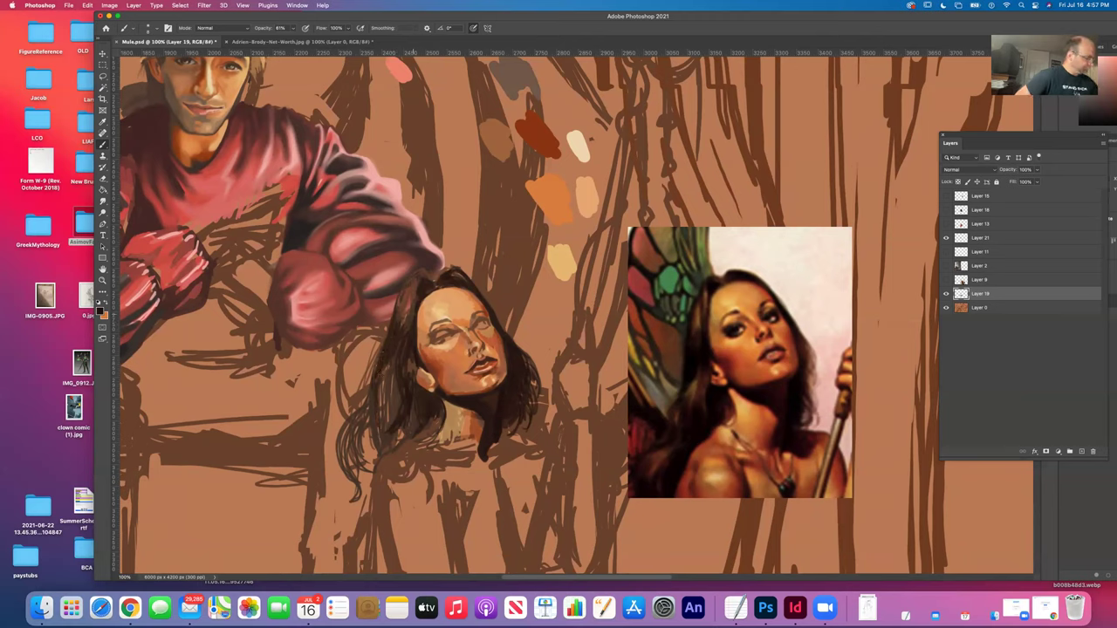
drag(407, 300, 410, 283)
drag(404, 327, 416, 272)
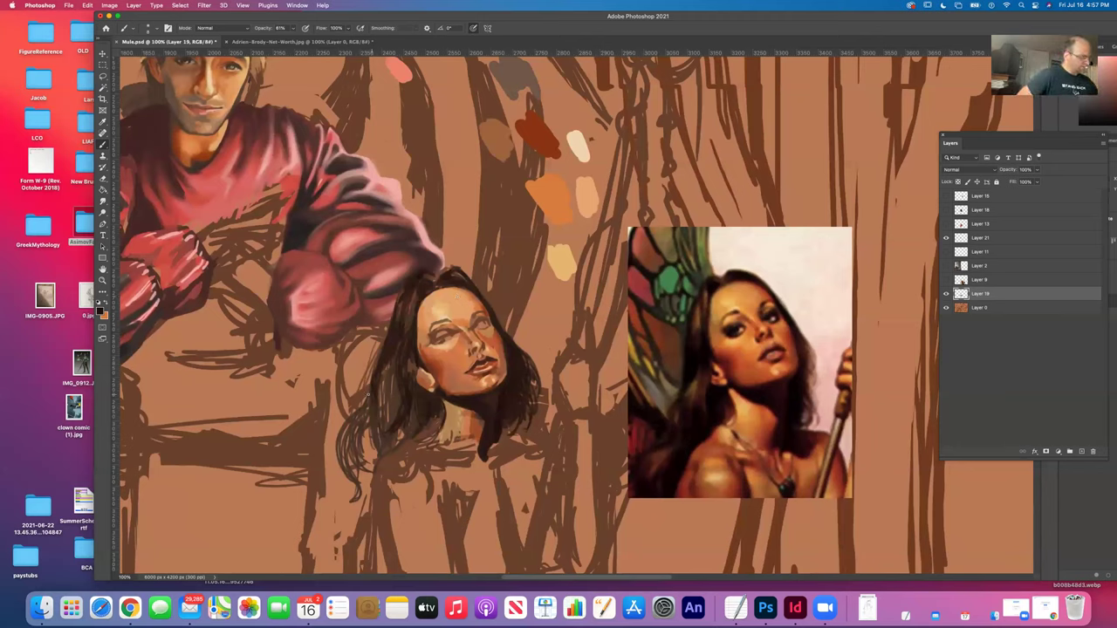
Paint dark strands through the woman's long hair on the ear side, filling the outer locks and extending them down past her shoulder.
drag(348, 425, 341, 460)
drag(370, 410, 348, 466)
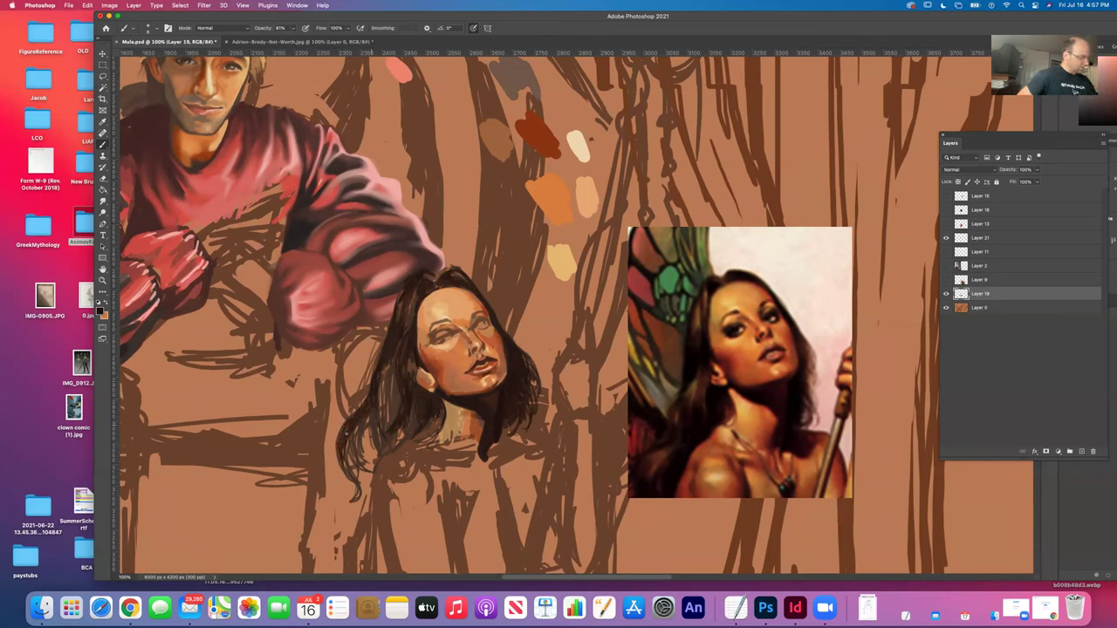
mouse_move(377, 384)
mouse_down()
mouse_move(381, 437)
mouse_move(368, 415)
mouse_move(393, 386)
mouse_move(388, 429)
mouse_move(388, 388)
mouse_move(400, 418)
mouse_up()
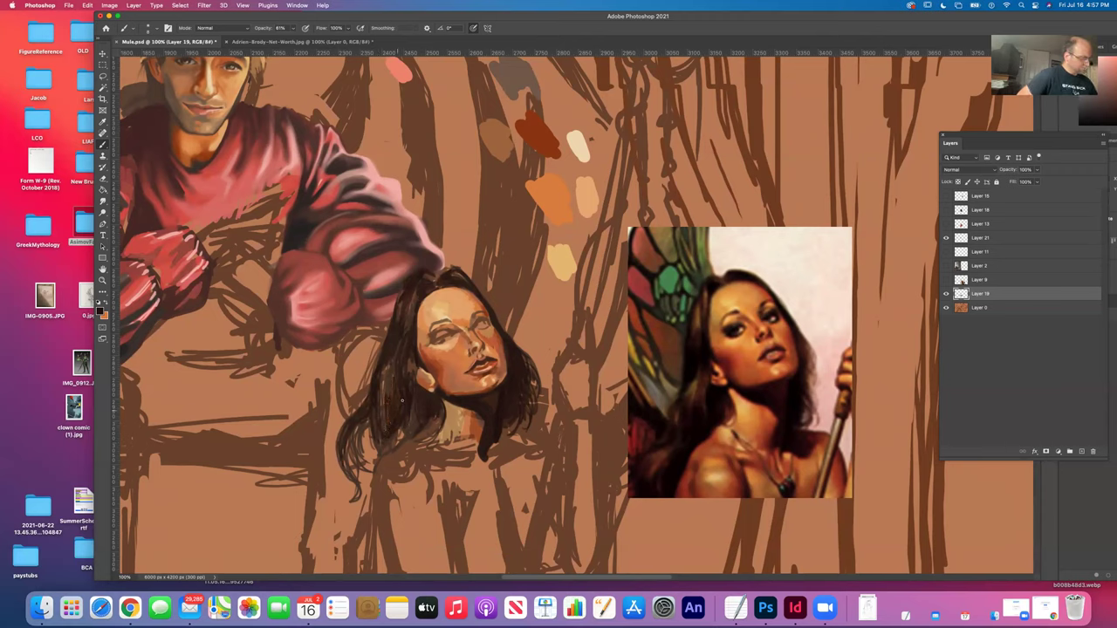
mouse_move(384, 400)
mouse_down()
mouse_move(372, 456)
mouse_move(402, 444)
mouse_move(372, 459)
mouse_move(366, 498)
mouse_up()
drag(370, 456, 364, 492)
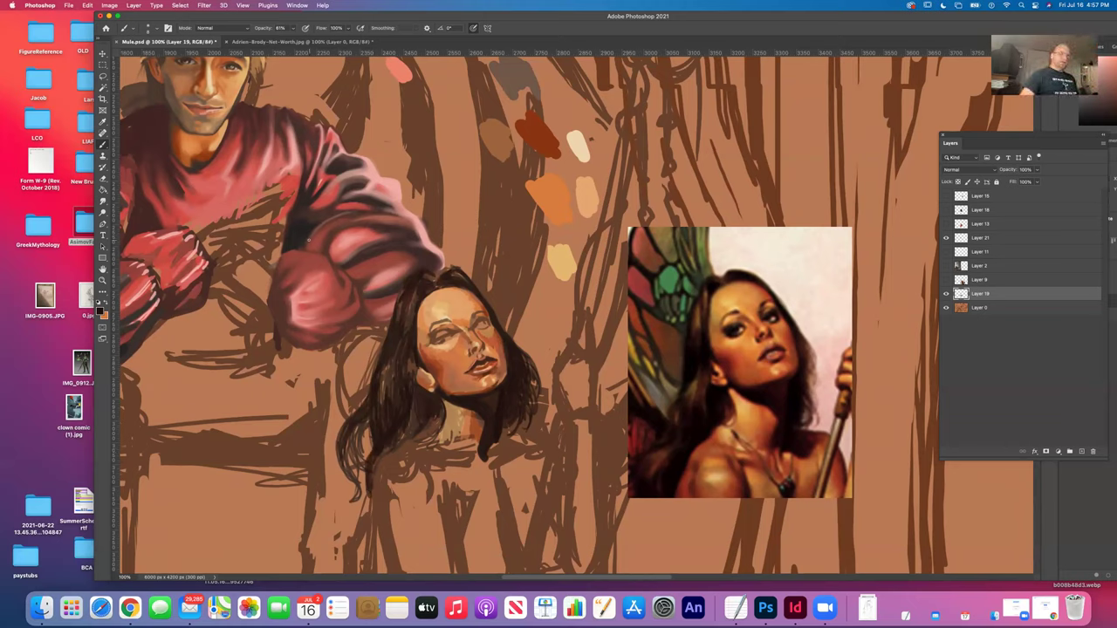
Flip the entire canvas horizontally to view the whole composition mirrored.
click(245, 5)
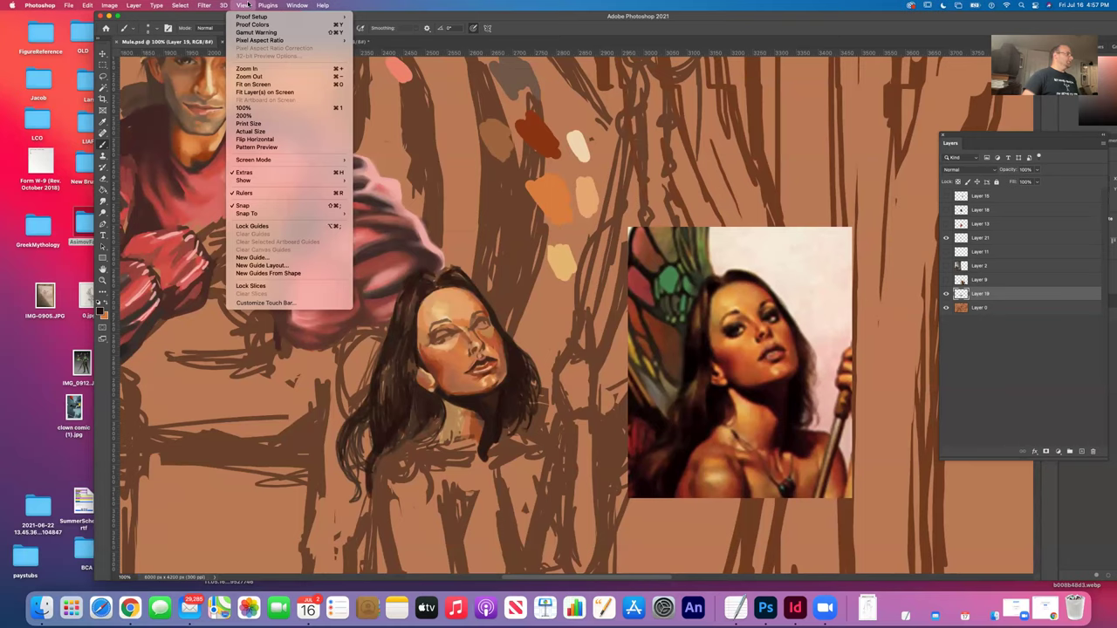
click(260, 134)
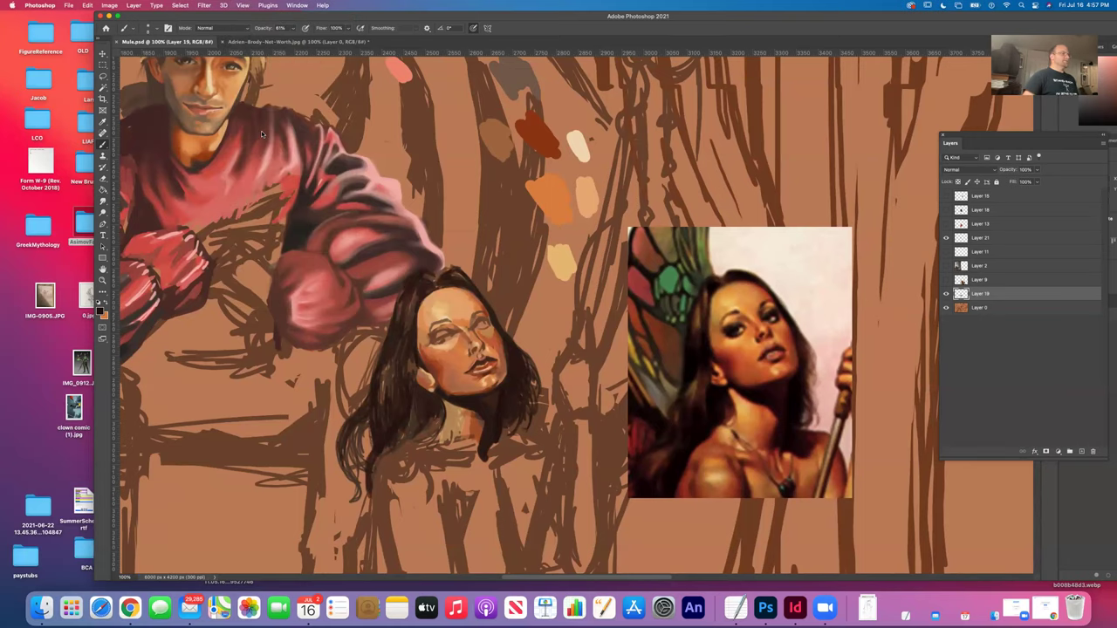
key(super+0)
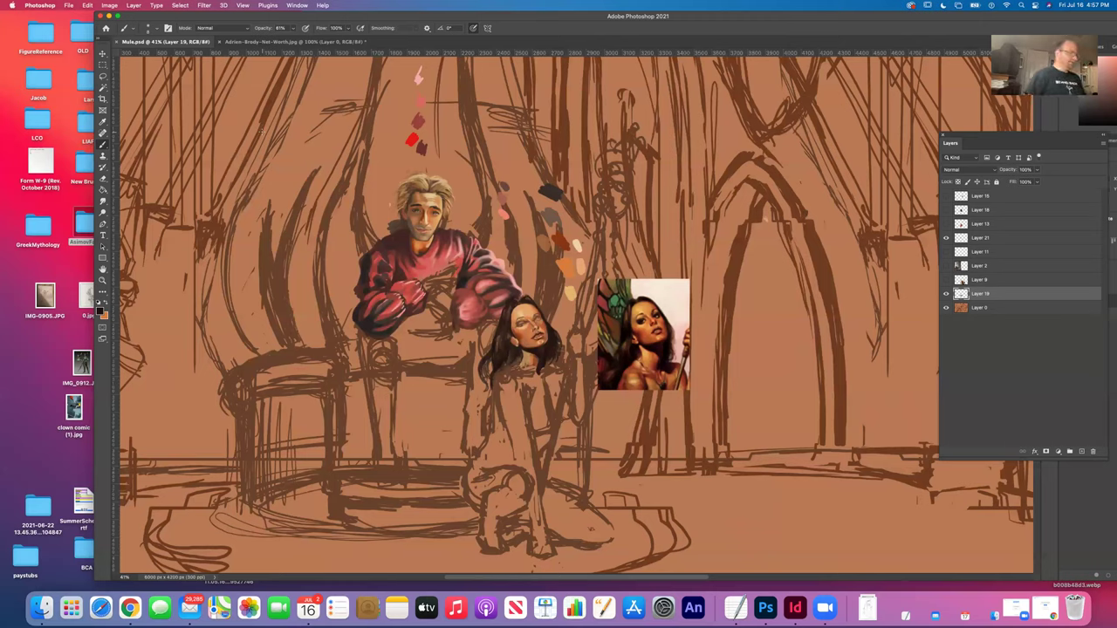
click(109, 5)
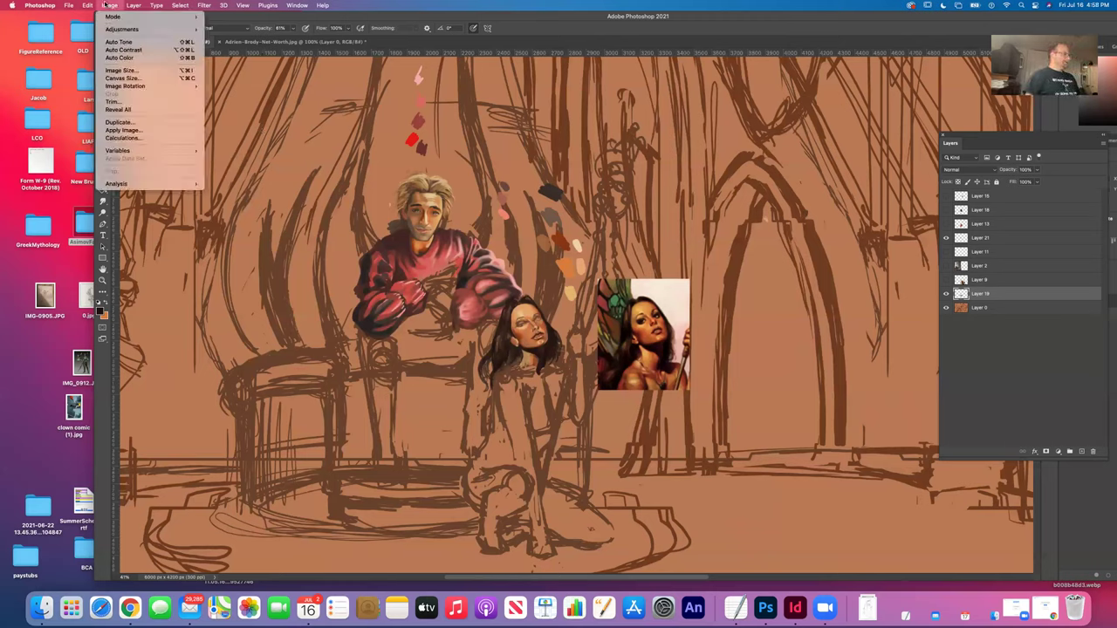
mouse_move(125, 86)
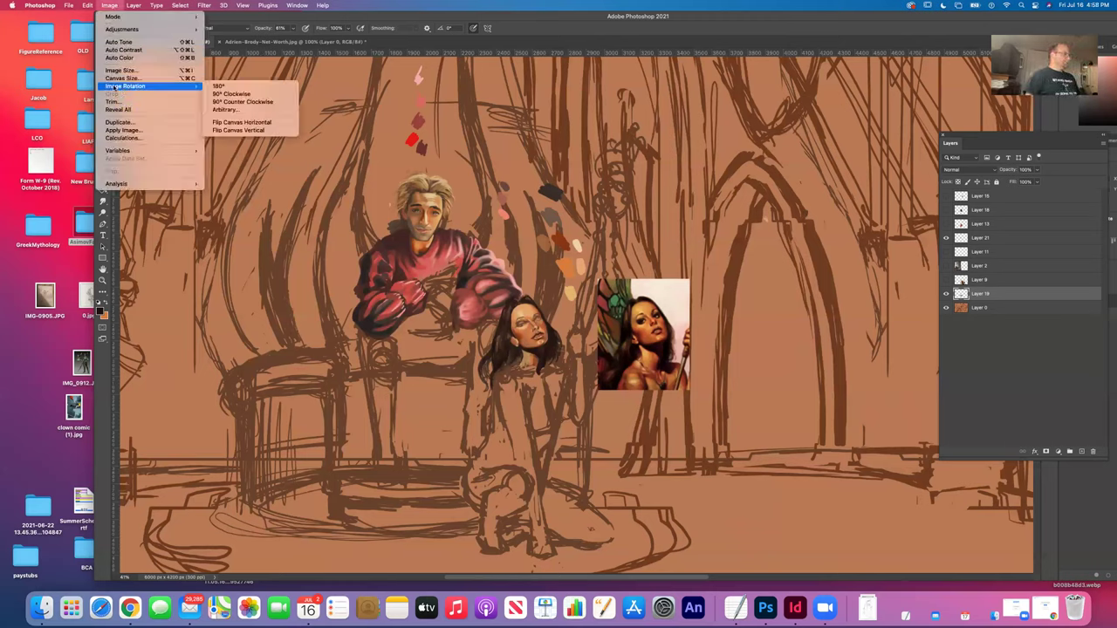
click(242, 124)
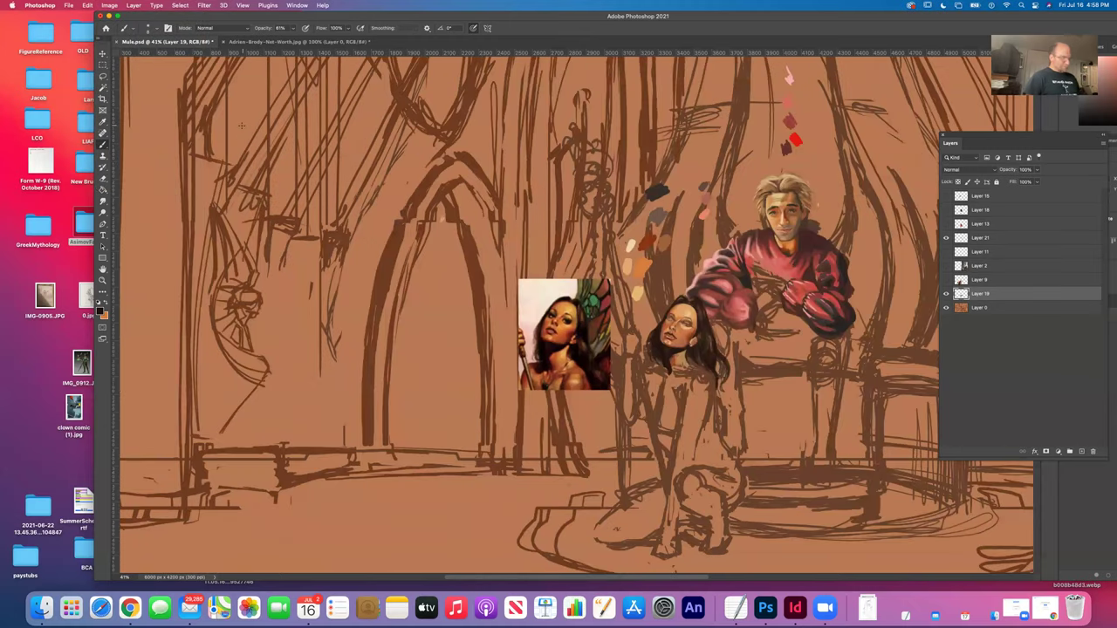